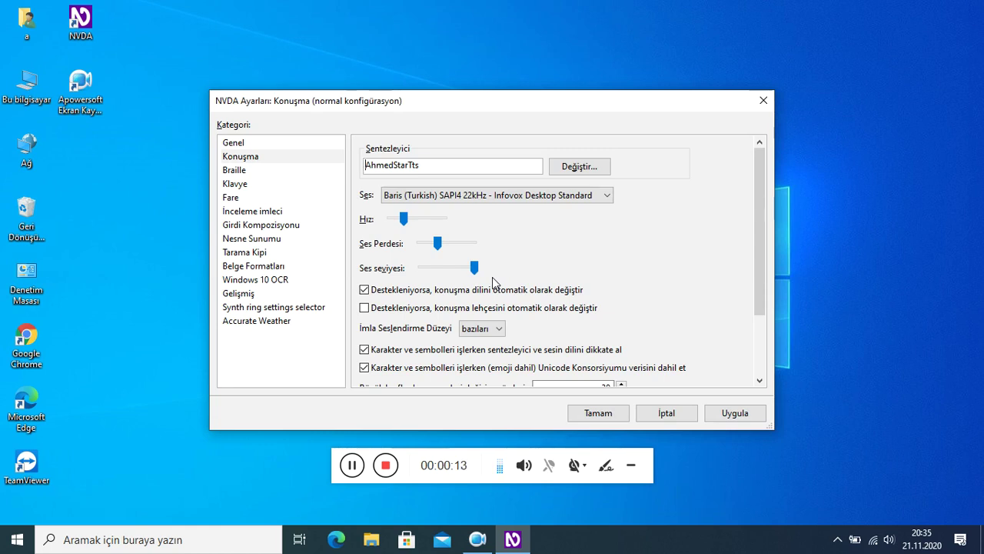
Close the NVDA settings dialog without saving.
key(Tab)
key(Tab)
key(Escape)
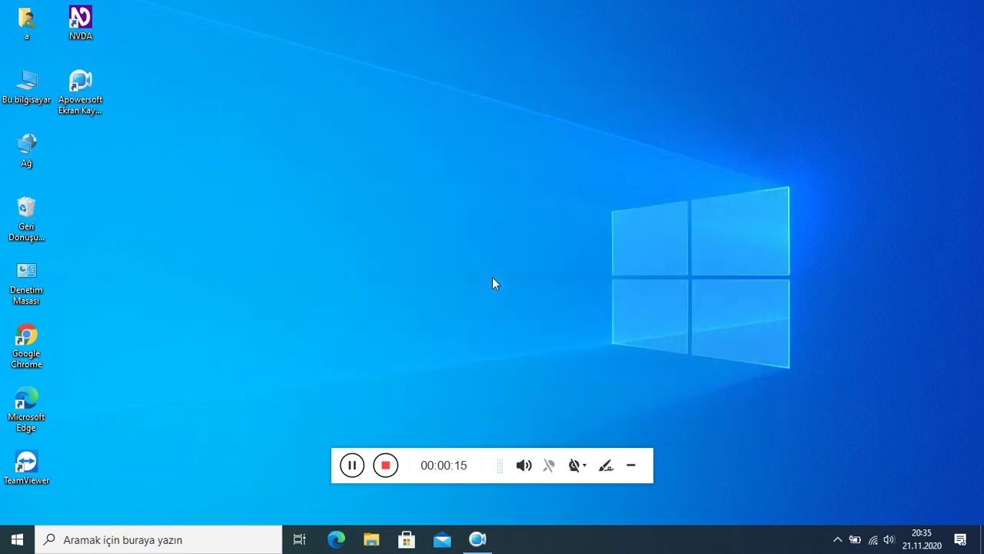
Open the NVDA settings on the Konuşma category.
key(Insert+n)
key(Return)
key(Return)
key(Down)
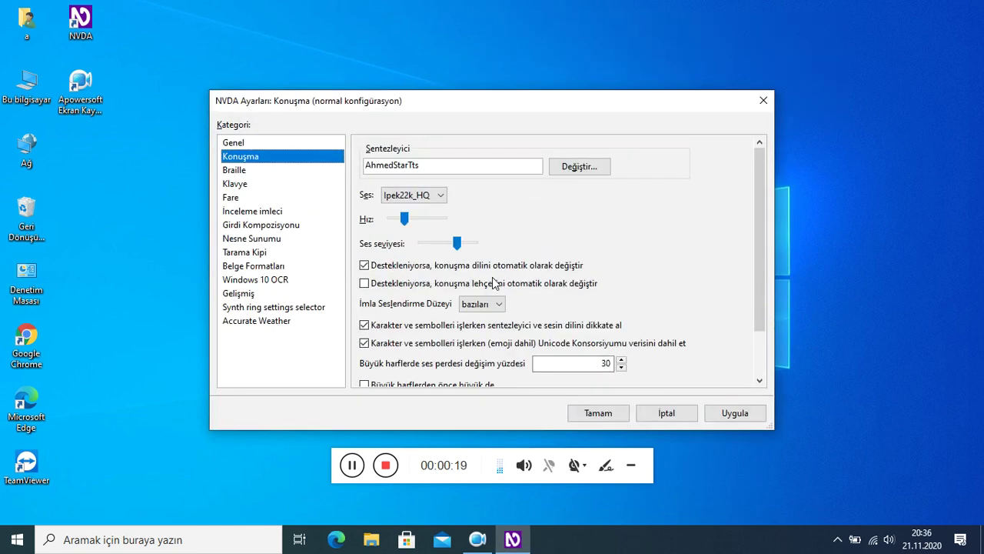
Lower the Ipek22k_HQ voice's speech rate (Hız) slightly.
key(Tab)
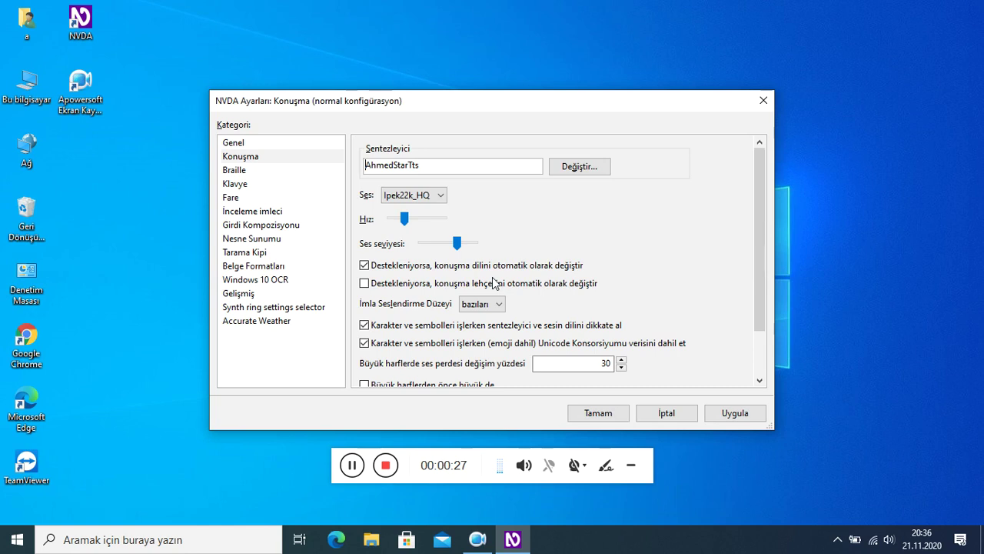
key(Tab)
key(Tab)
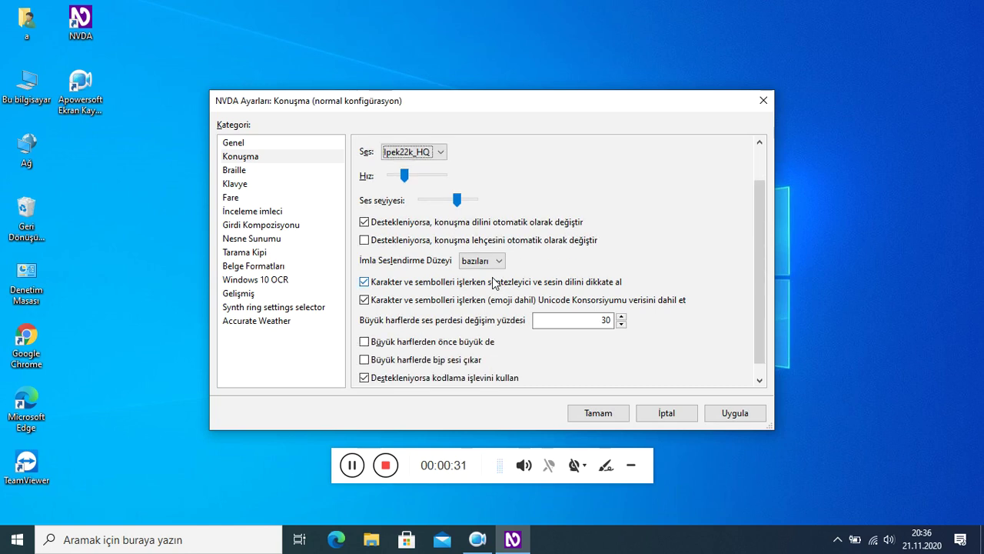
key(Tab)
key(Left)
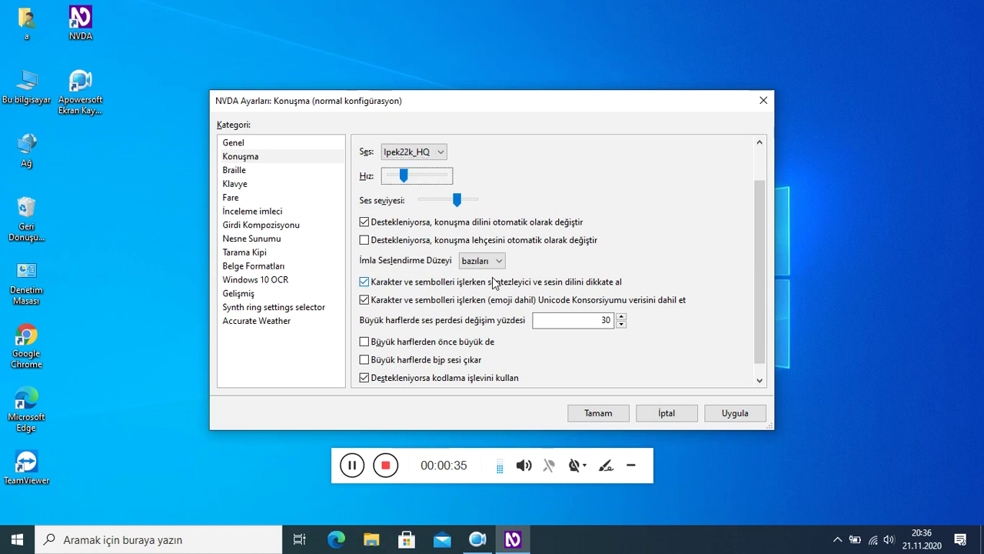
key(Left)
Raise the voice volume (Ses seviyesi) by several increments.
key(Tab)
key(Right)
key(Right)
key(Right)
key(Right)
key(Right)
key(Right)
key(Right)
key(Right)
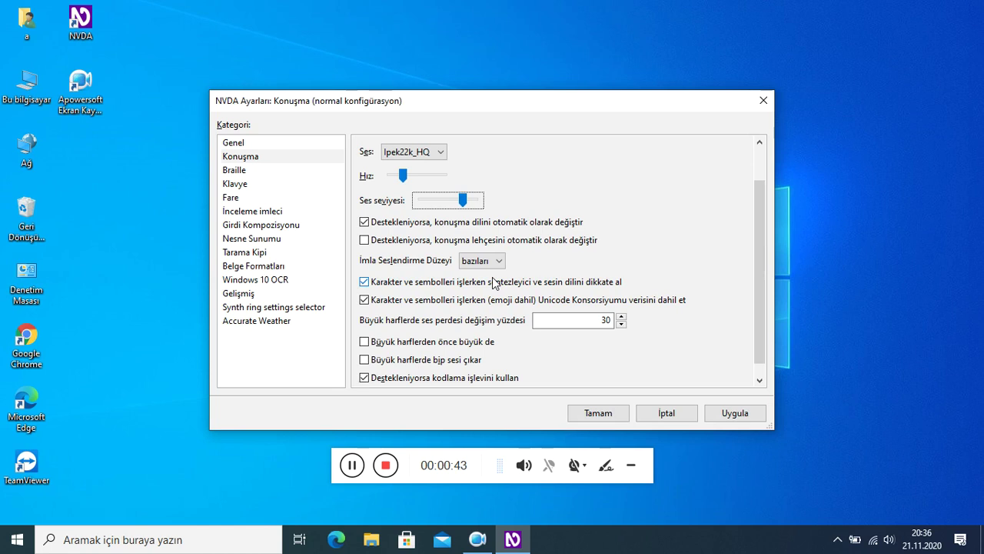
Enable automatic switching of the speech dialect and set the İmla Seslendirme Düzeyi to hiçbiri.
key(Tab)
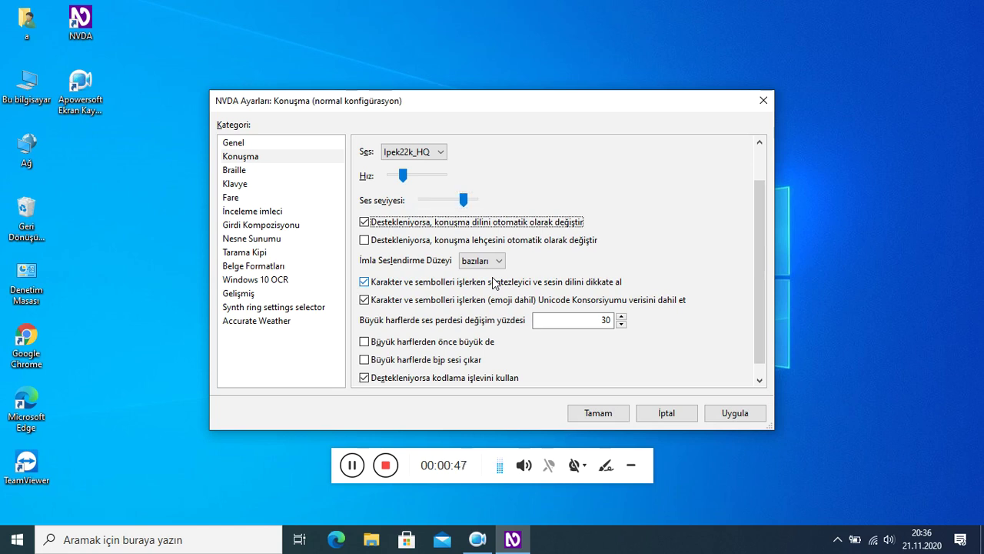
key(Tab)
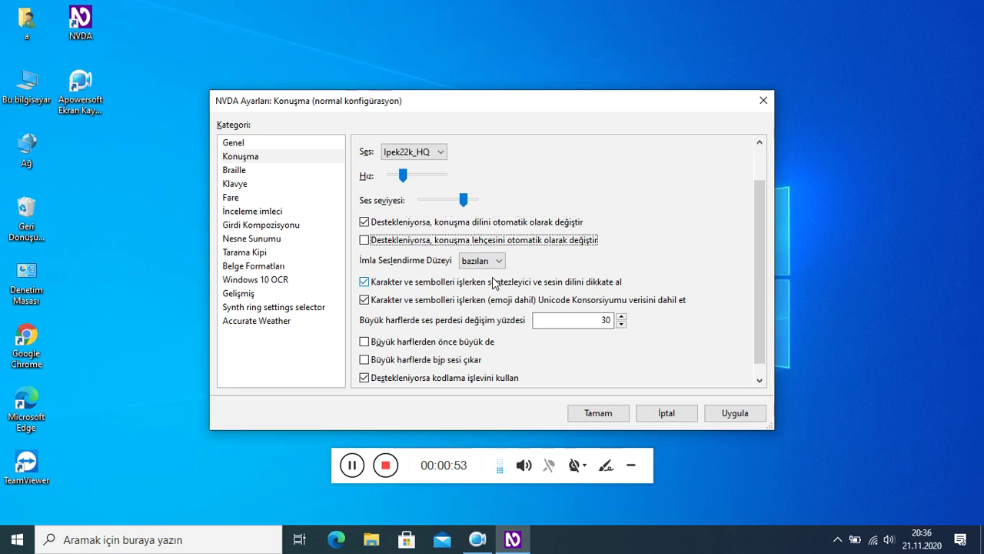
key(space)
key(Tab)
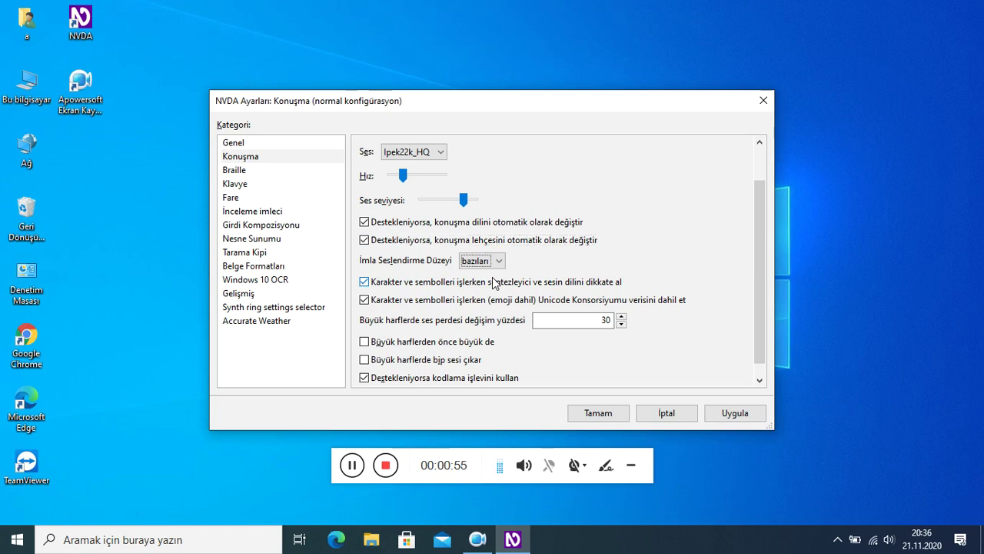
key(Up)
key(Tab)
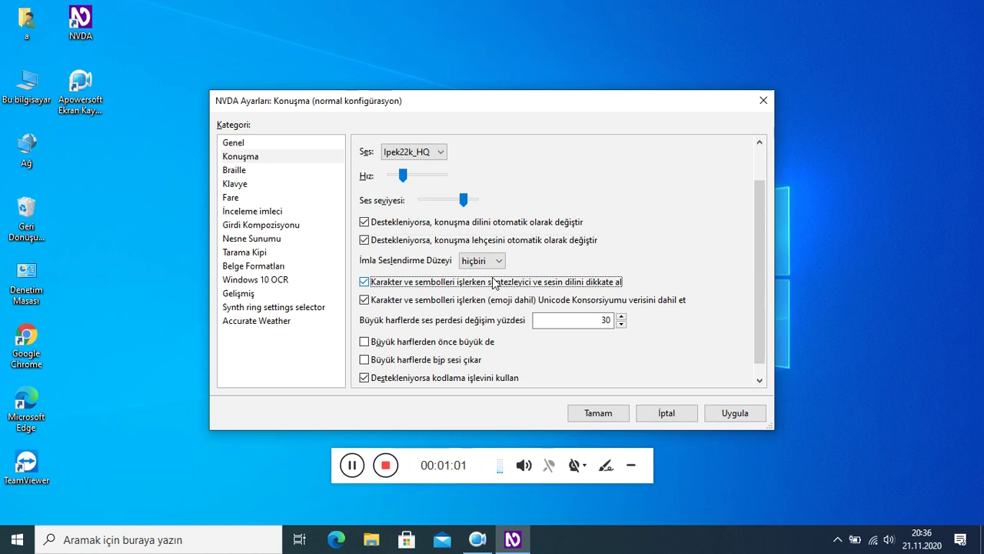
Set the pitch change percentage for capital letters to 100.
key(Tab)
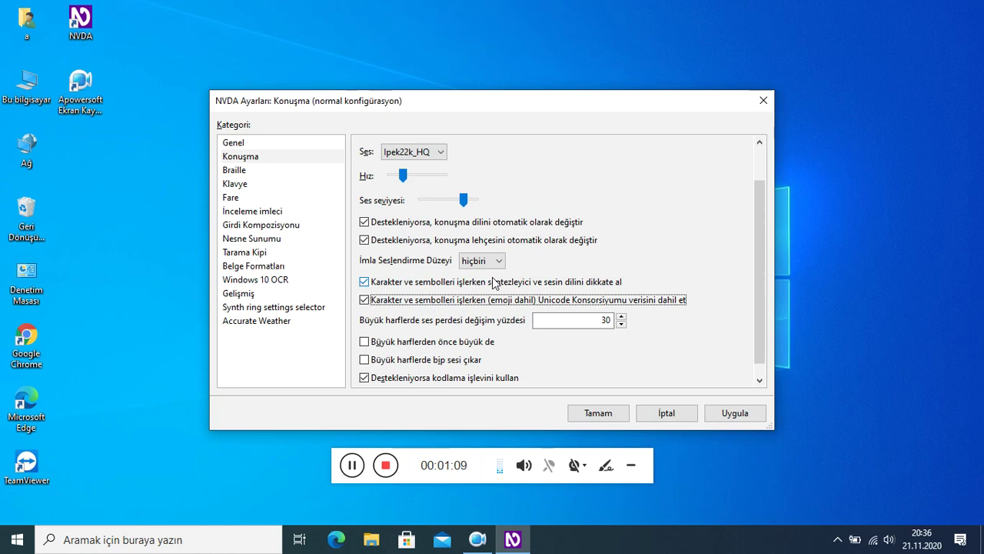
key(Tab)
key(Up)
key(Up)
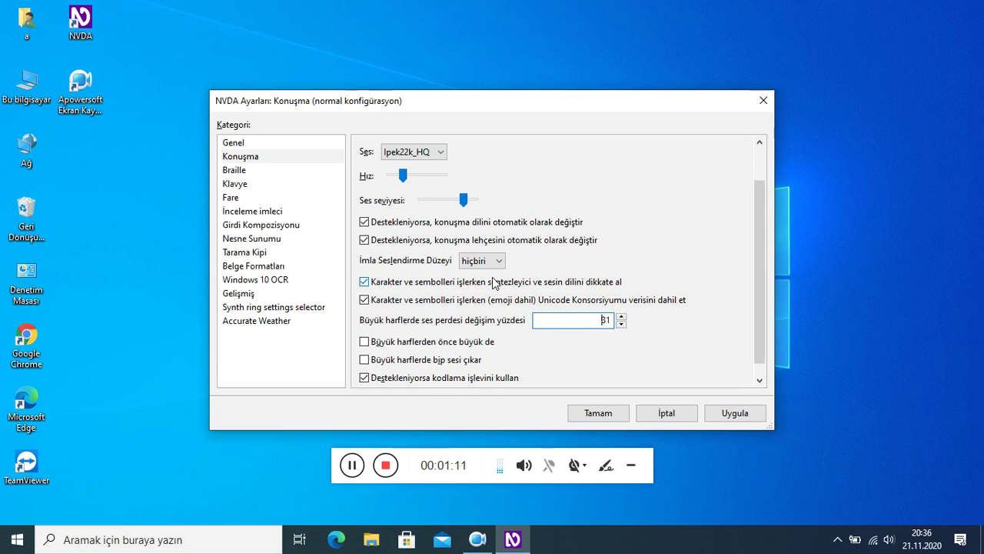
key(Up)
text(100)
key(Tab)
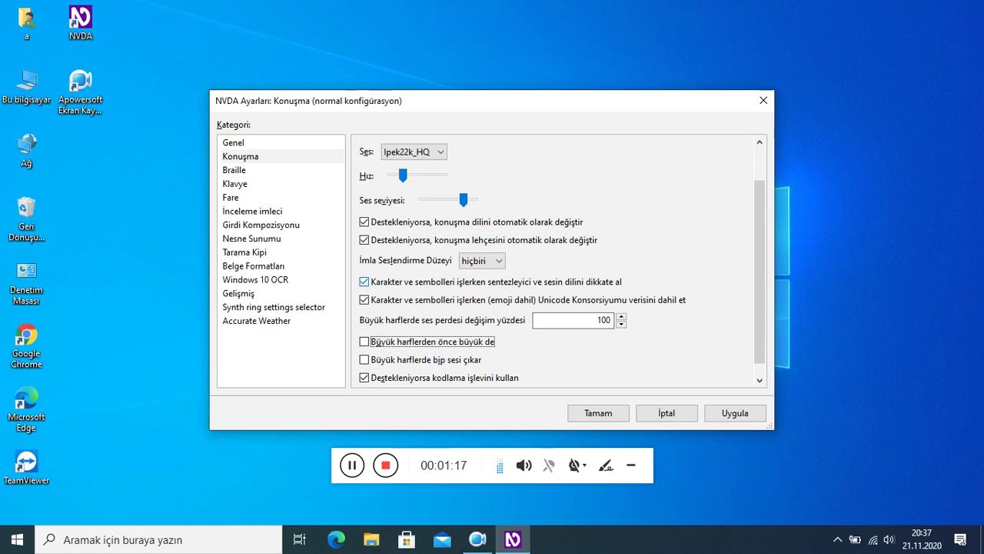
Enable both saying "büyük" before capitals and beeping for capitals, and save the speech settings.
key(space)
key(Tab)
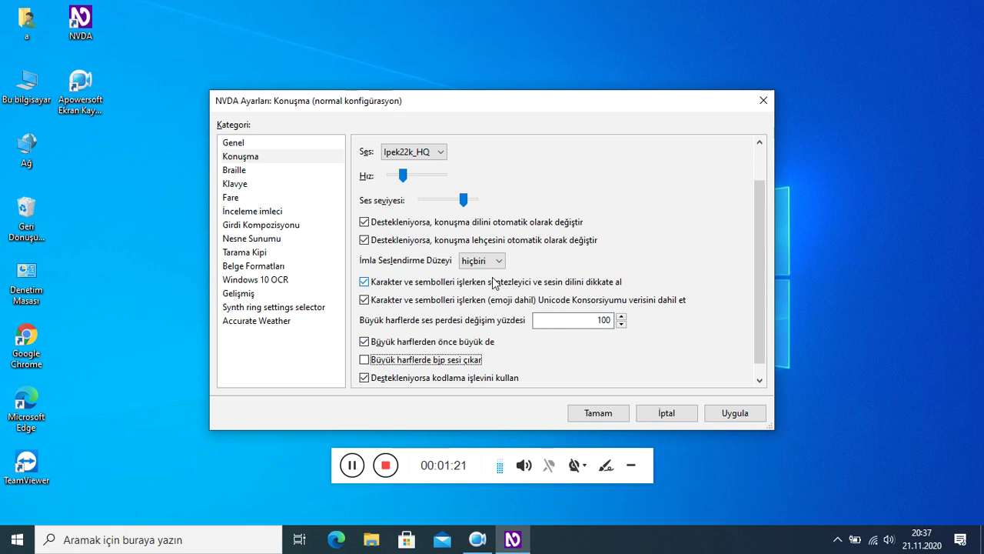
key(space)
key(Tab)
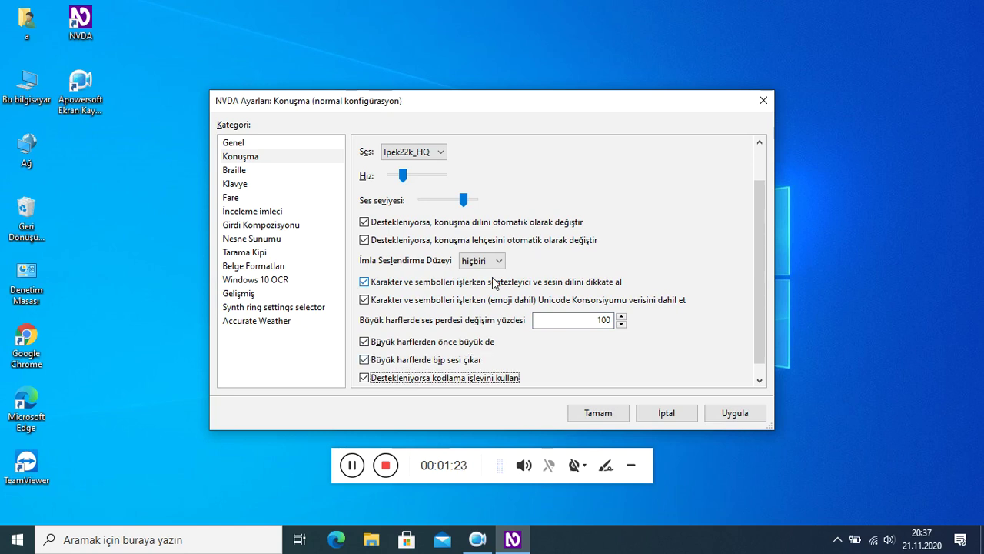
key(Tab)
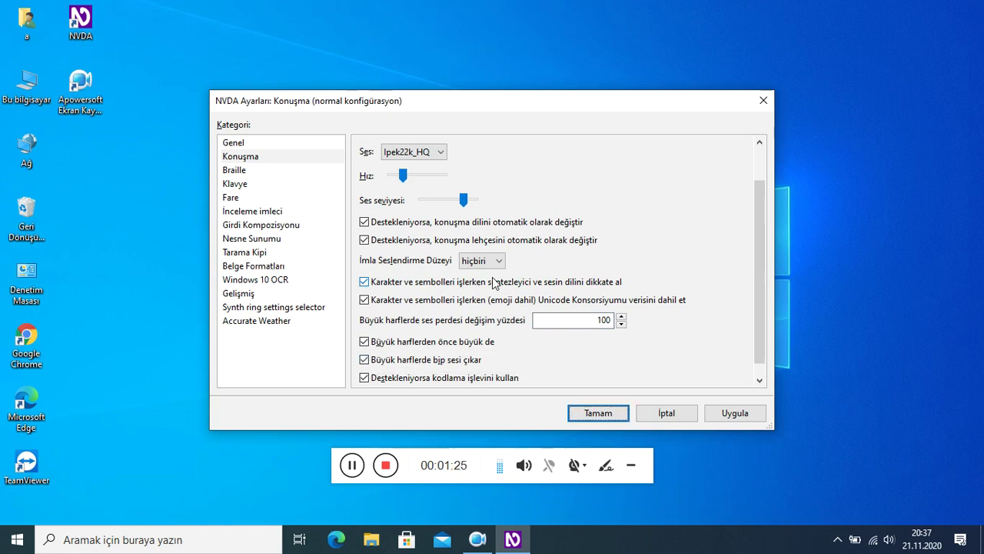
key(Return)
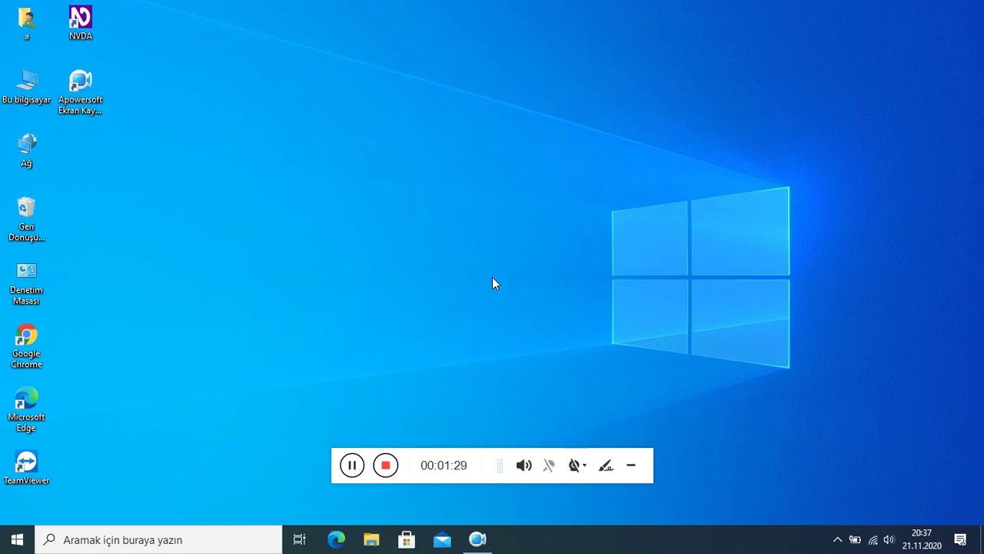
Reopen the Konuşma settings and move to the synthesizer setting.
key(Insert+n)
key(t)
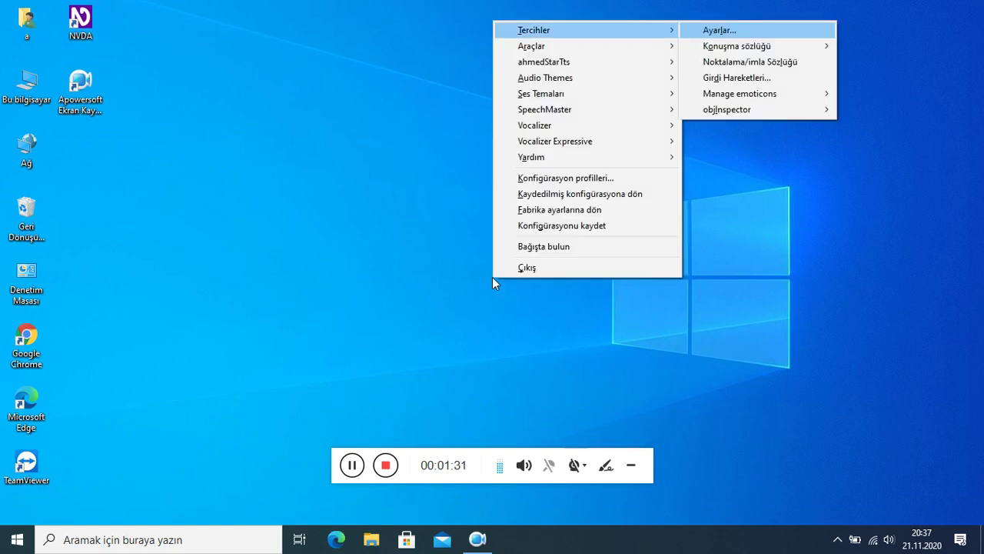
key(Return)
key(Down)
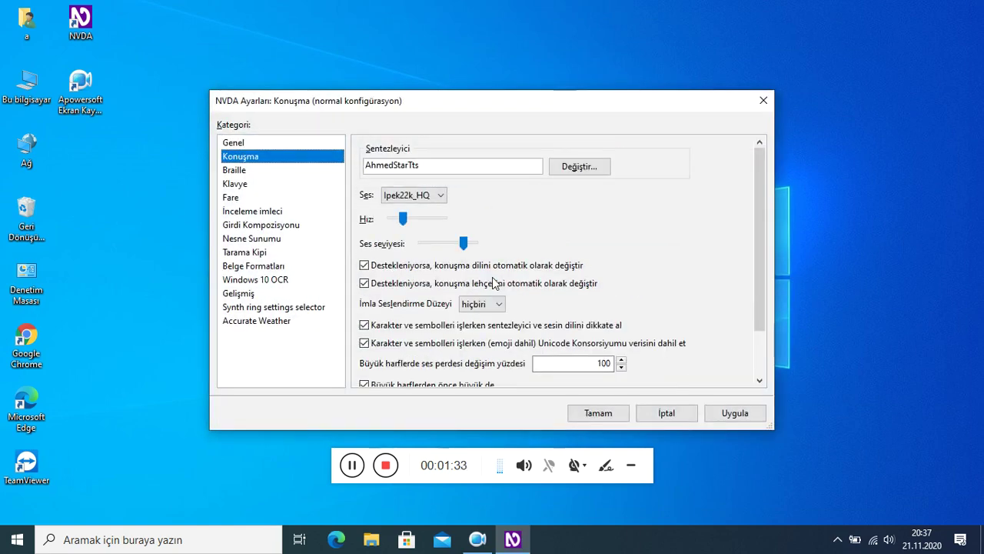
key(Tab)
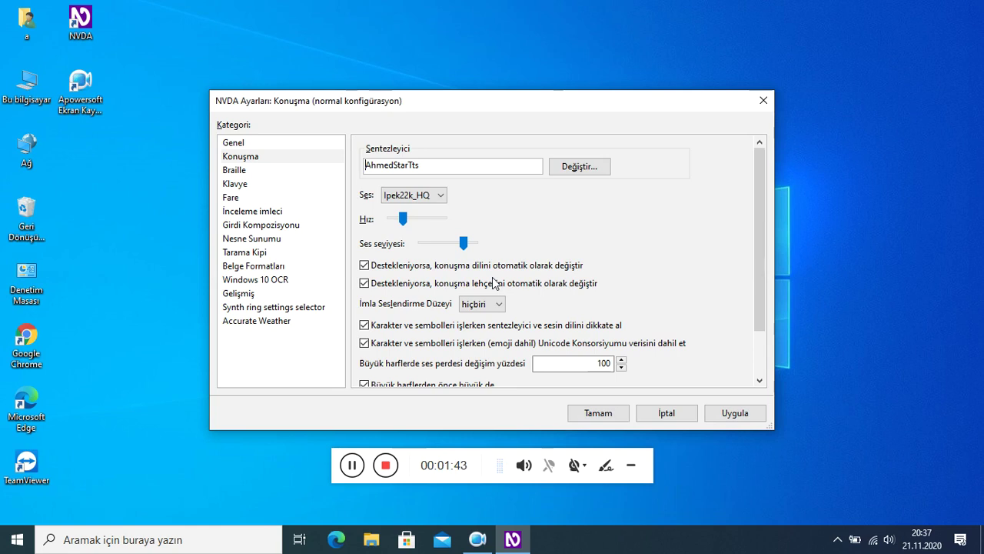
Open the audio themes manager (Ses Temaları Yöneticisi) from the NVDA menu.
key(Insert+n)
key(Down)
key(Down)
key(Down)
key(Down)
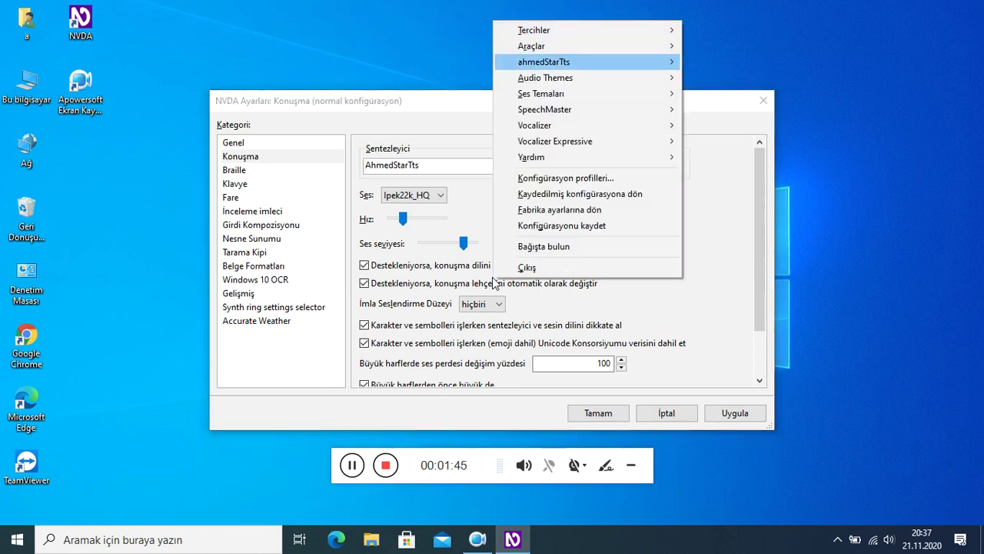
key(Down)
key(Right)
key(Return)
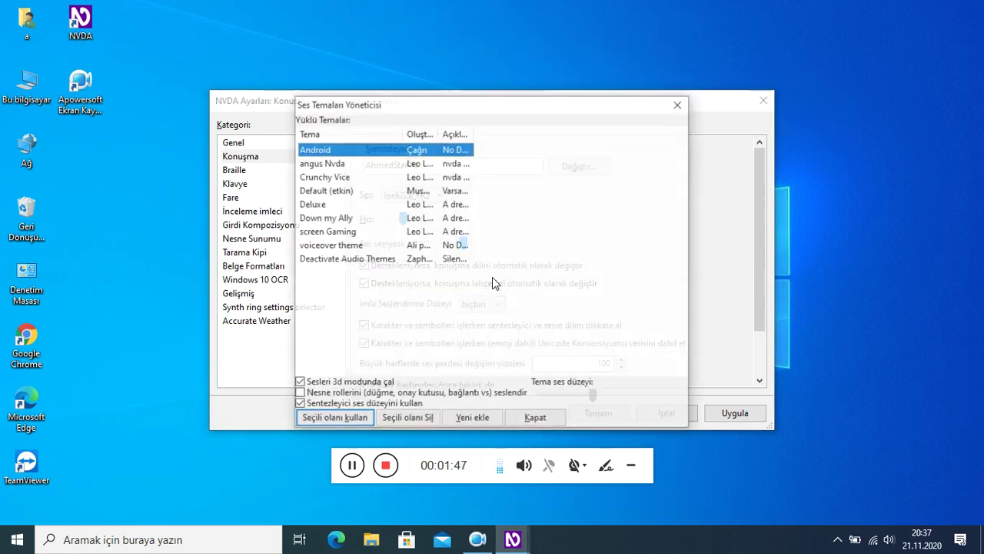
Browse the installed audio themes and activate Crunchy Vice.
key(Down)
key(Down)
key(Down)
key(Down)
key(Down)
key(Down)
key(Down)
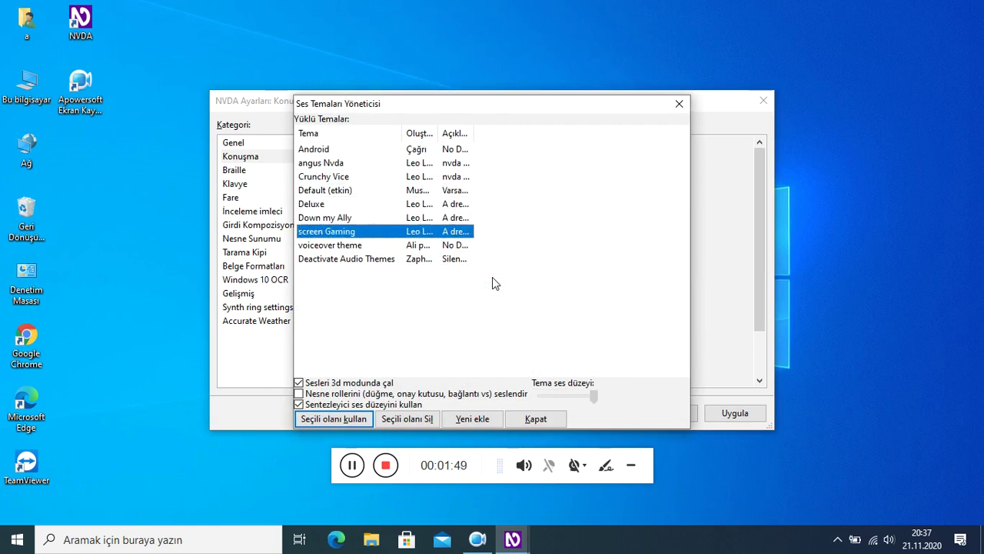
key(Down)
key(Up)
key(Up)
key(Up)
key(Up)
key(Up)
key(Up)
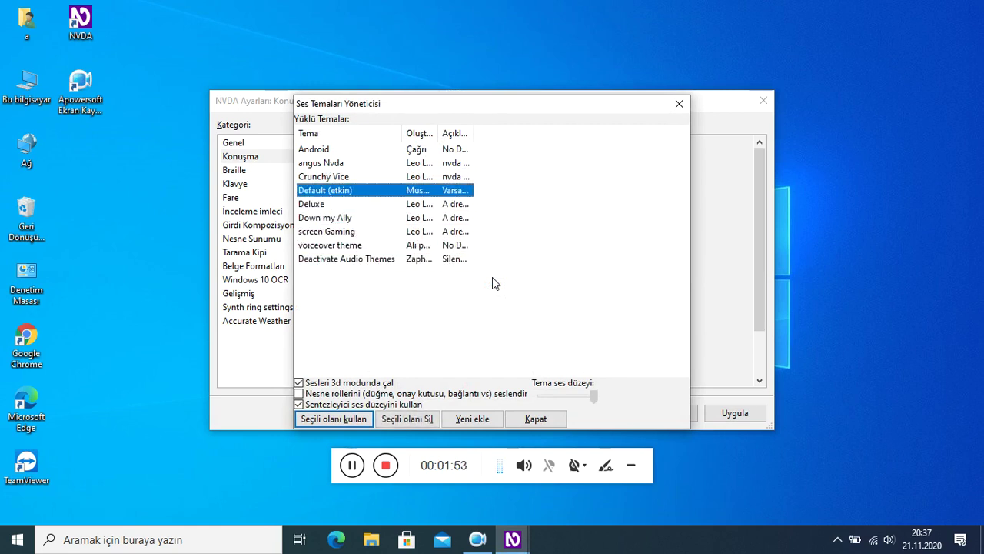
key(Tab)
key(Tab)
key(Tab)
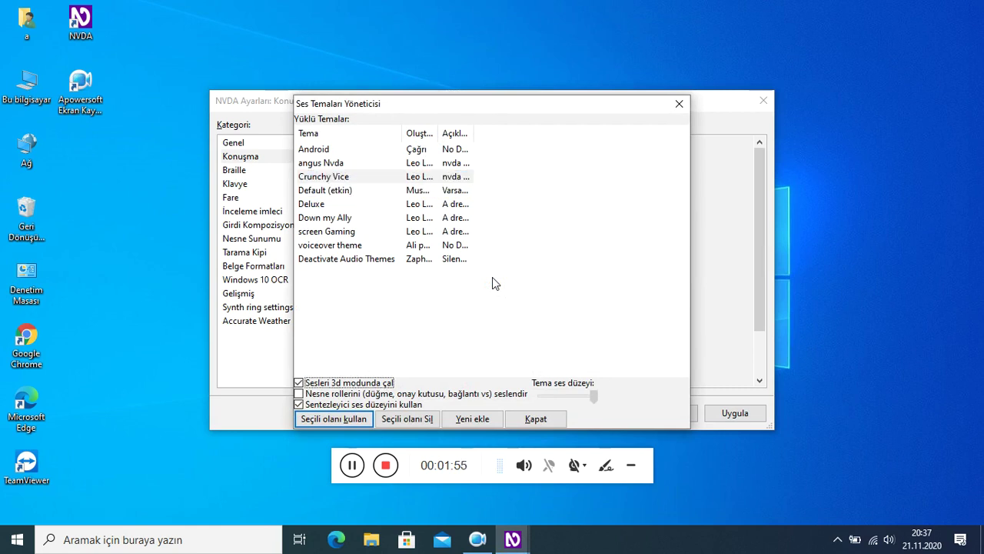
key(Tab)
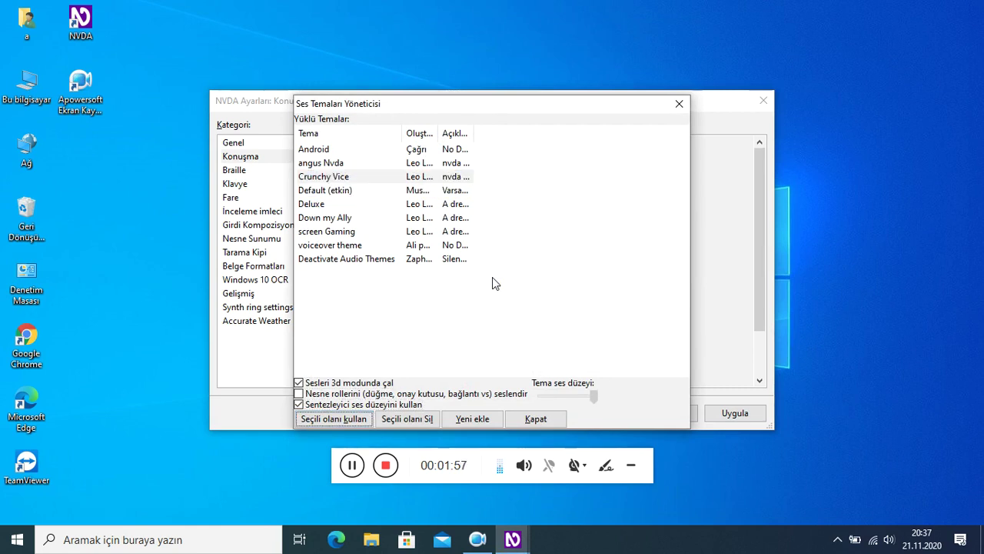
key(space)
Activate the angus Nvda audio theme and close the themes manager.
key(Tab)
key(Tab)
key(Tab)
key(Tab)
key(Down)
key(Up)
key(Up)
key(Up)
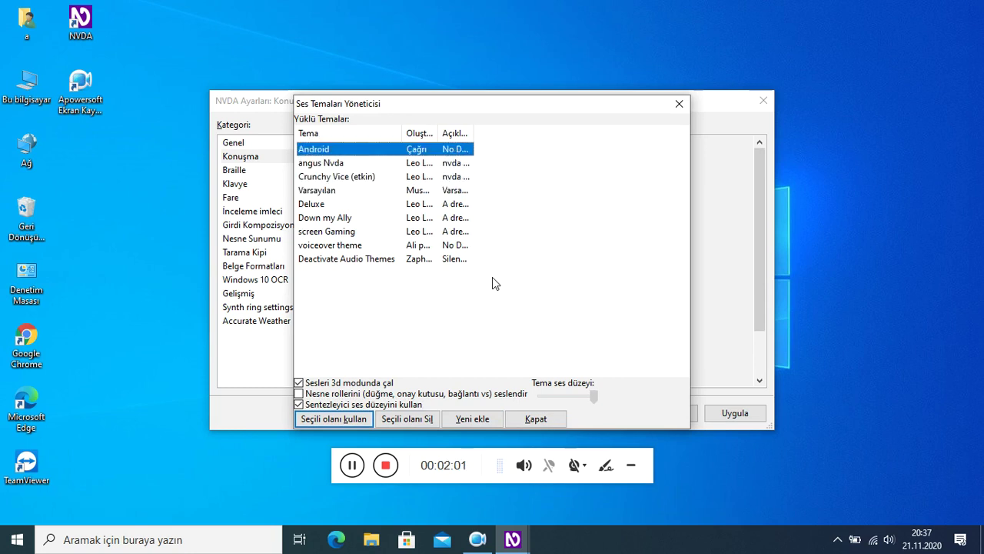
key(Down)
key(Tab)
key(Tab)
key(Tab)
key(Tab)
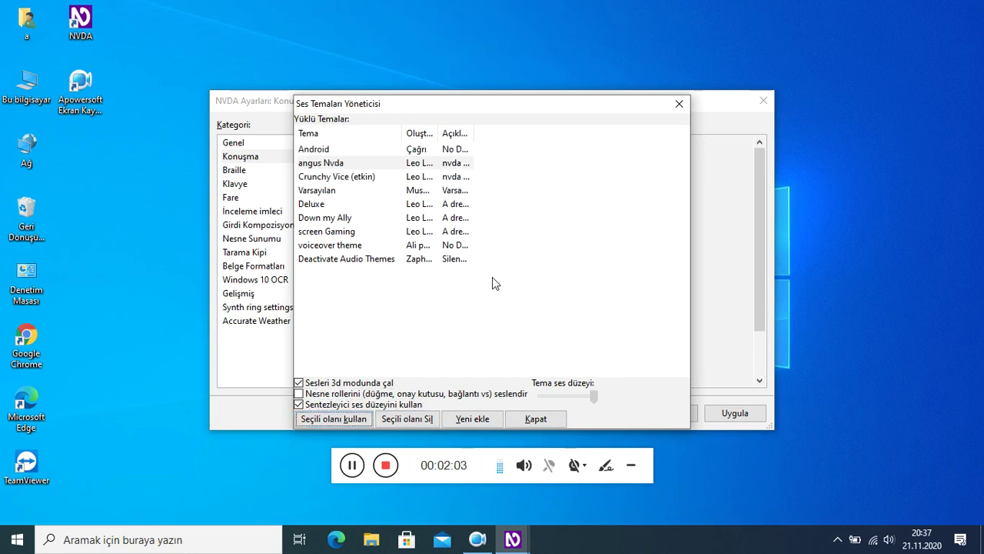
key(space)
key(Tab)
key(Tab)
key(Tab)
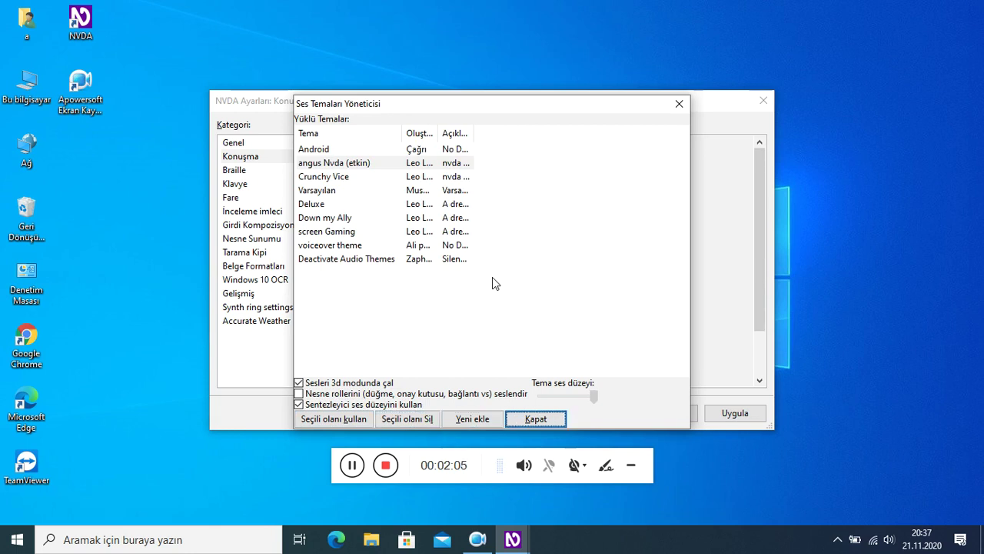
key(space)
Change the speech synthesizer to Mbrola in Espeak and close the settings dialog.
key(Tab)
key(space)
key(Down)
key(Return)
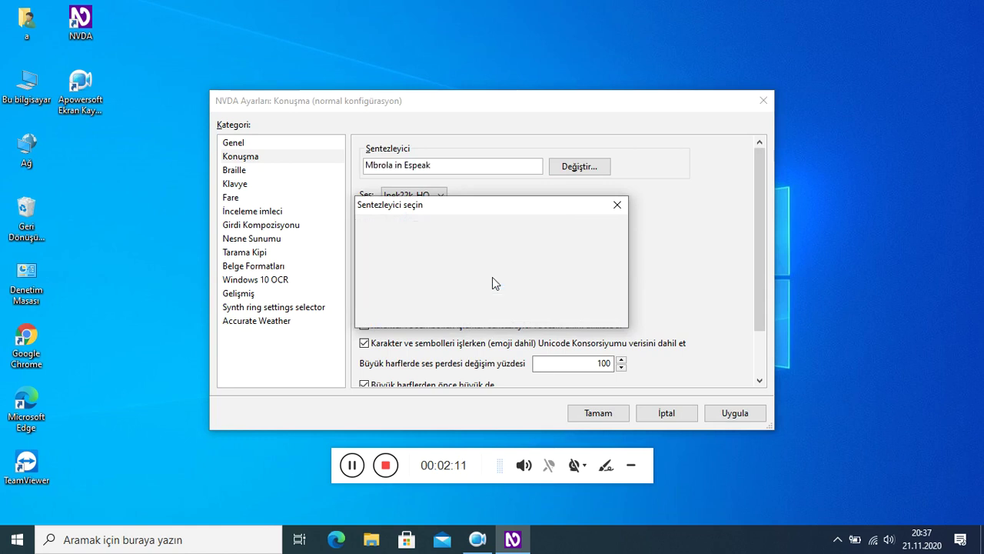
key(Escape)
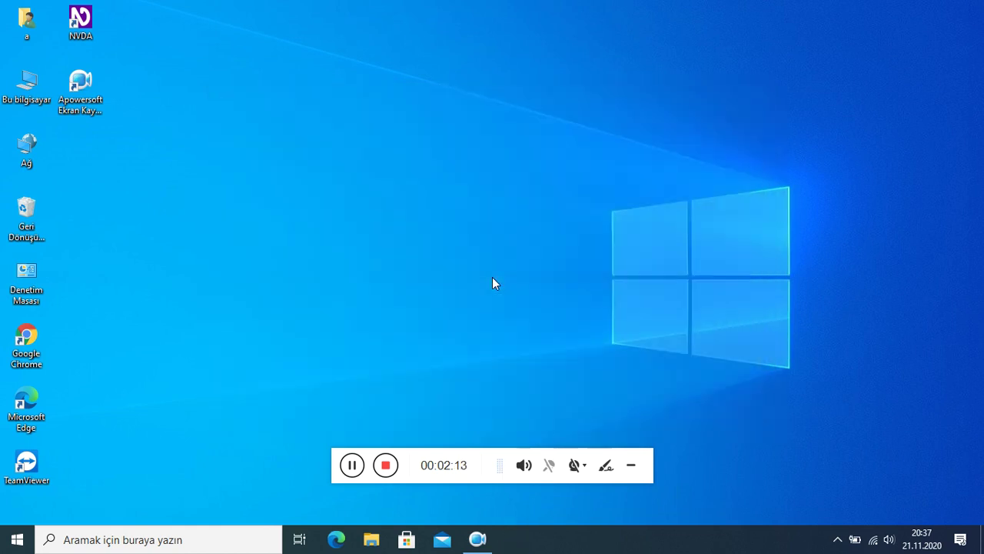
Bring up the Konuşma settings for the Mbrola in Espeak synthesizer.
key(Insert+n)
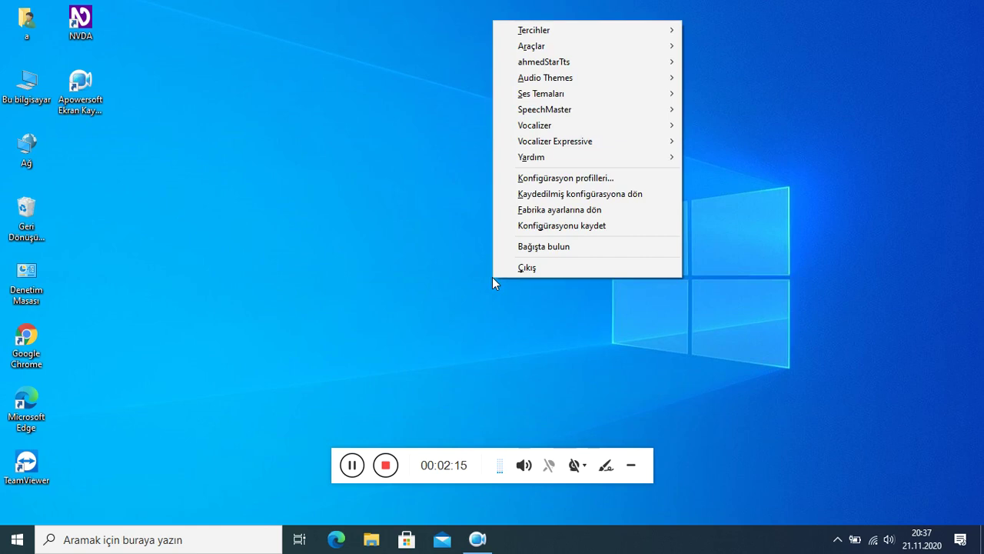
key(Down)
key(Right)
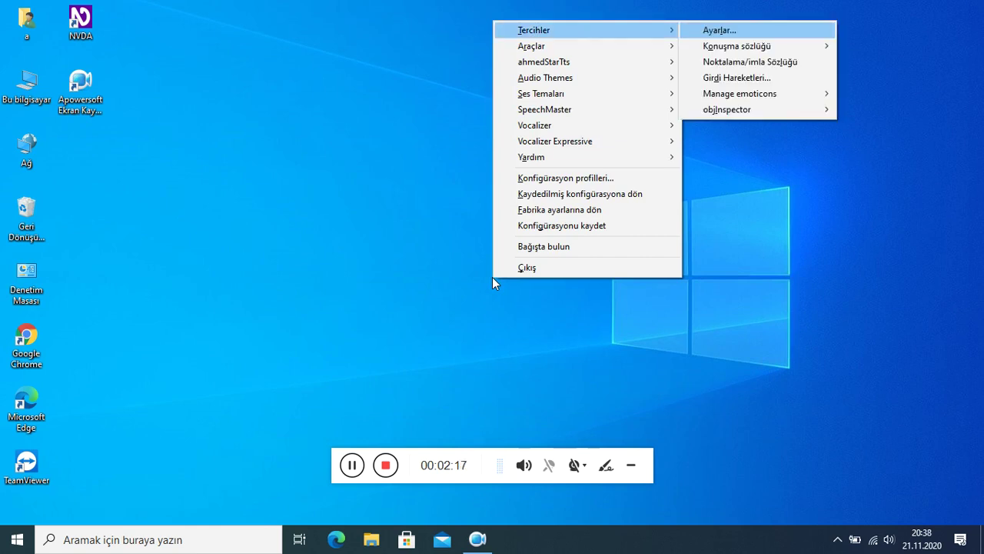
key(Return)
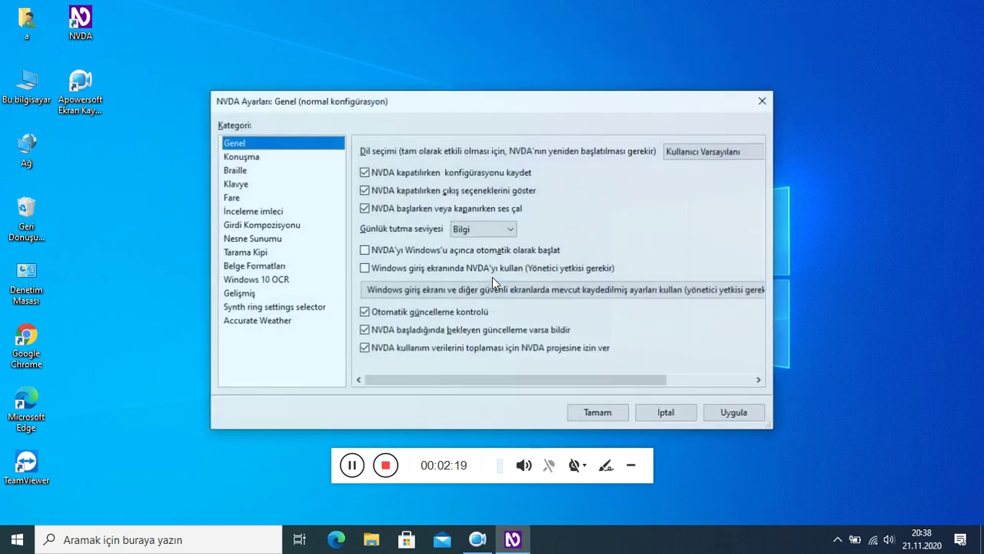
key(Down)
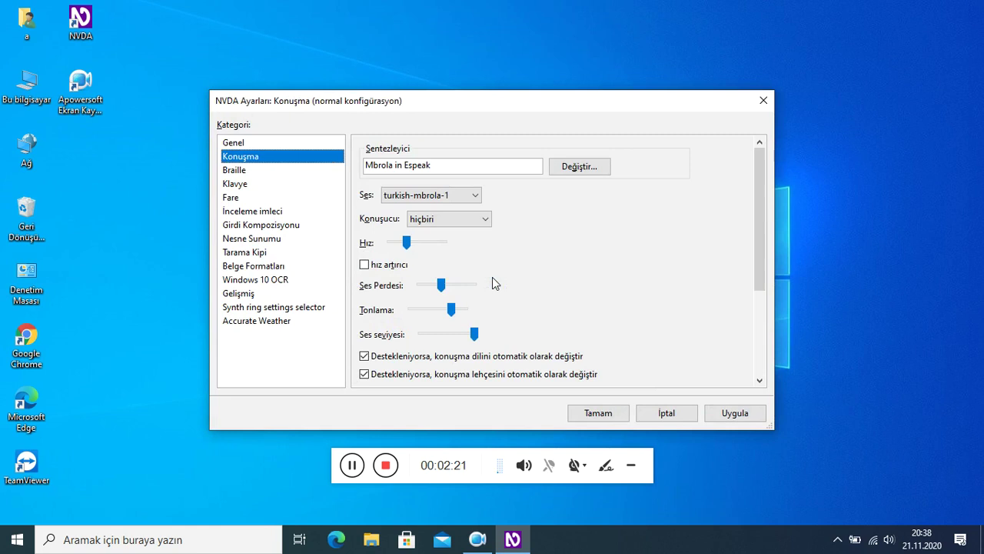
Set the Konuşucu of the Mbrola in Espeak synthesizer to turkish-mbrola-1.
key(Tab)
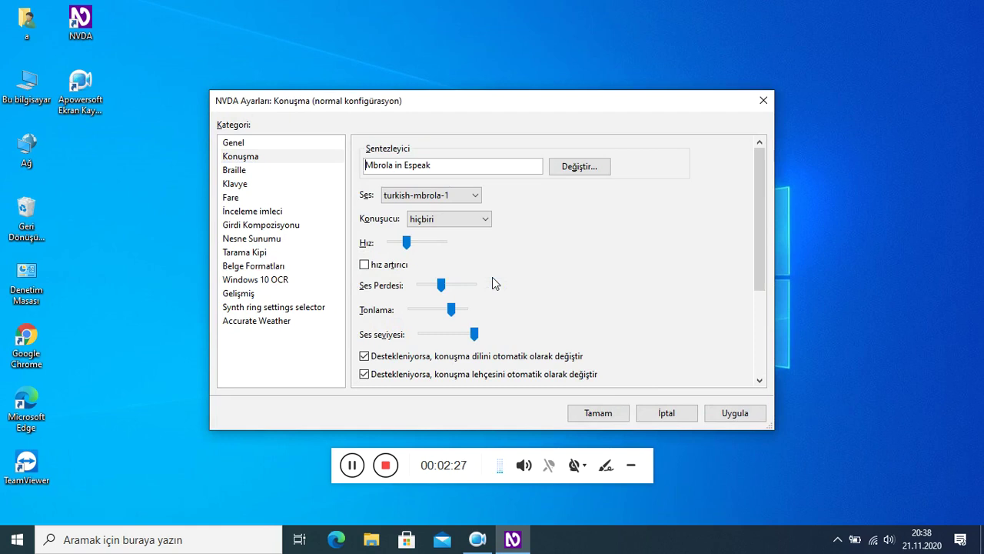
key(Tab)
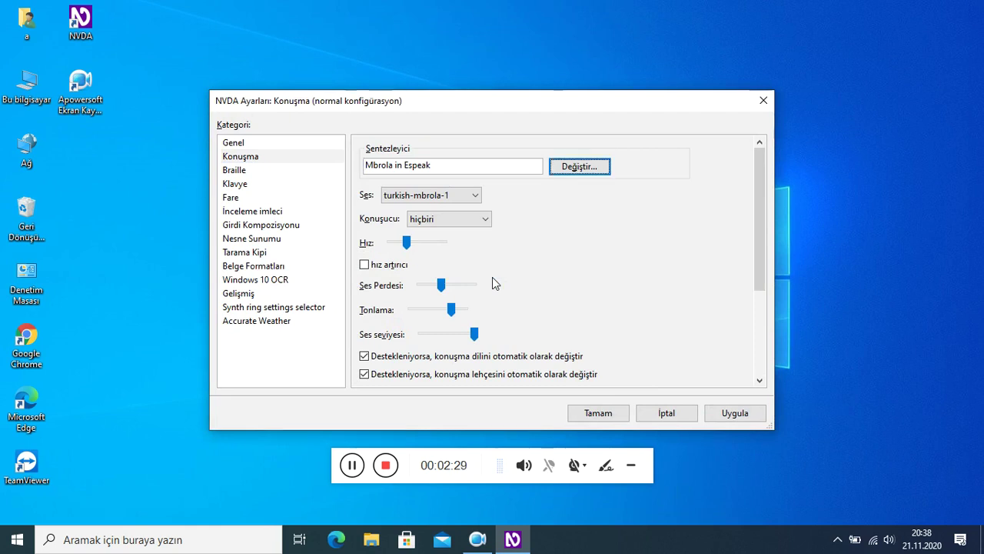
key(Tab)
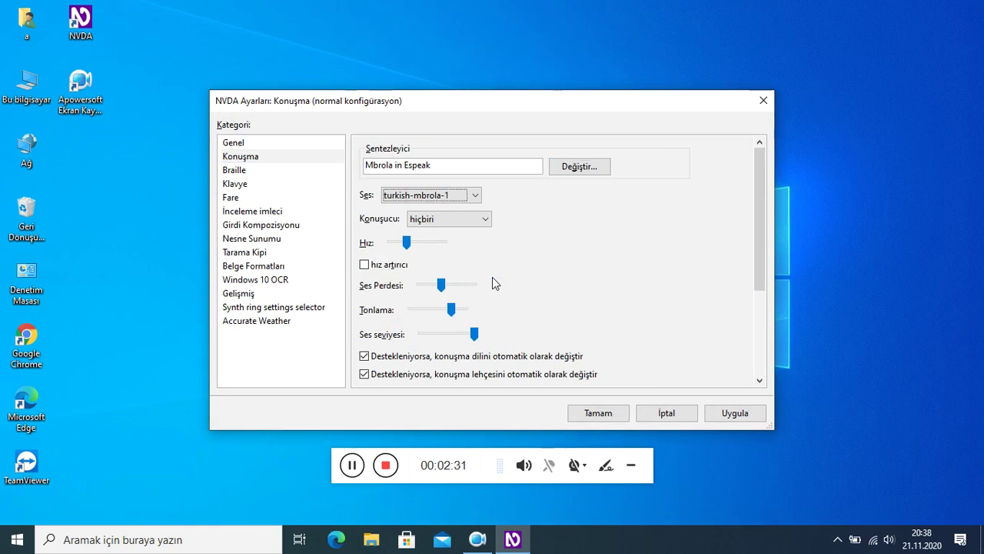
key(Tab)
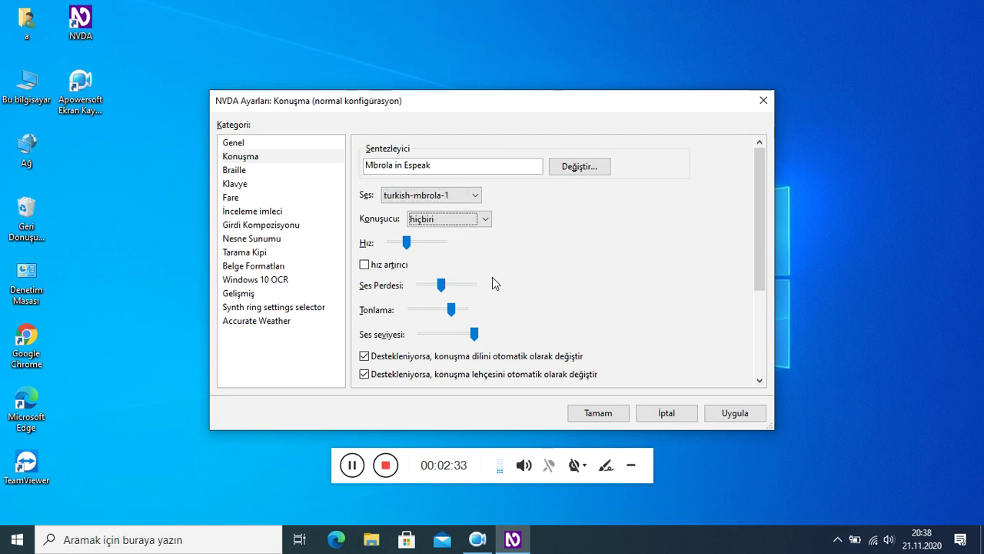
key(Down)
Lower the Hız (speech rate) of the Mbrola voice by about seven increments.
key(Tab)
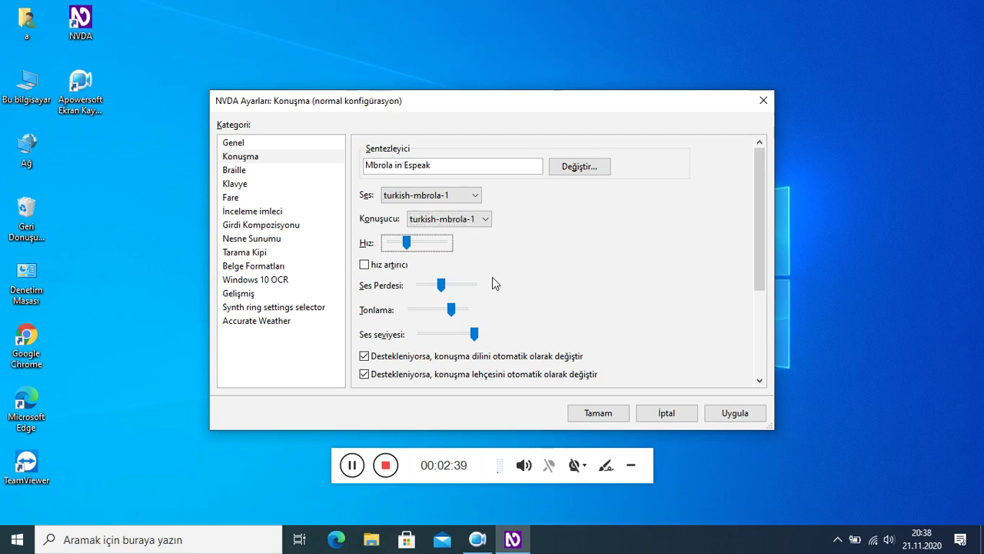
key(Left)
key(Left)
key(Left)
key(Left)
key(Left)
key(Left)
key(Left)
Leave hız artırıcı off and raise the Ses Perdesi (pitch) of the Mbrola voice slightly.
key(Tab)
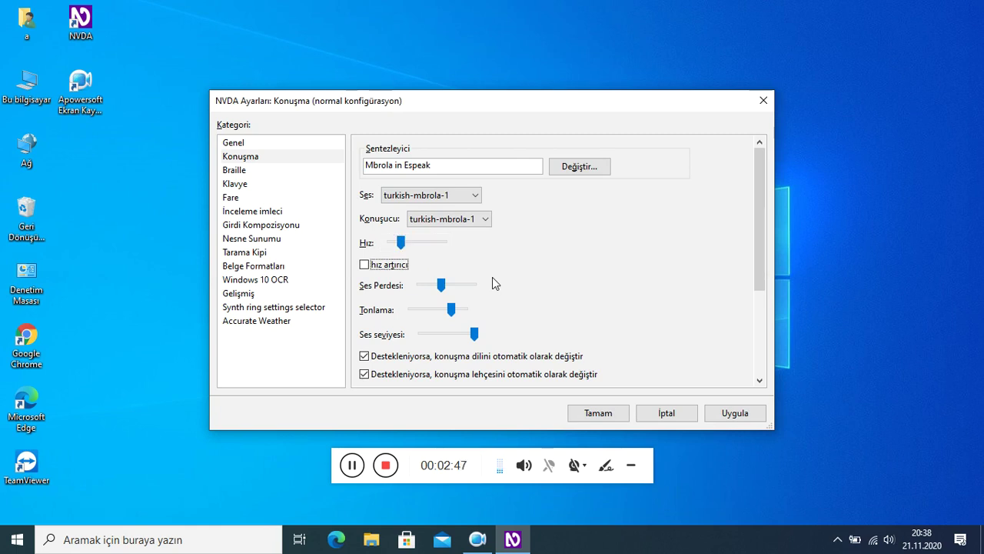
key(Tab)
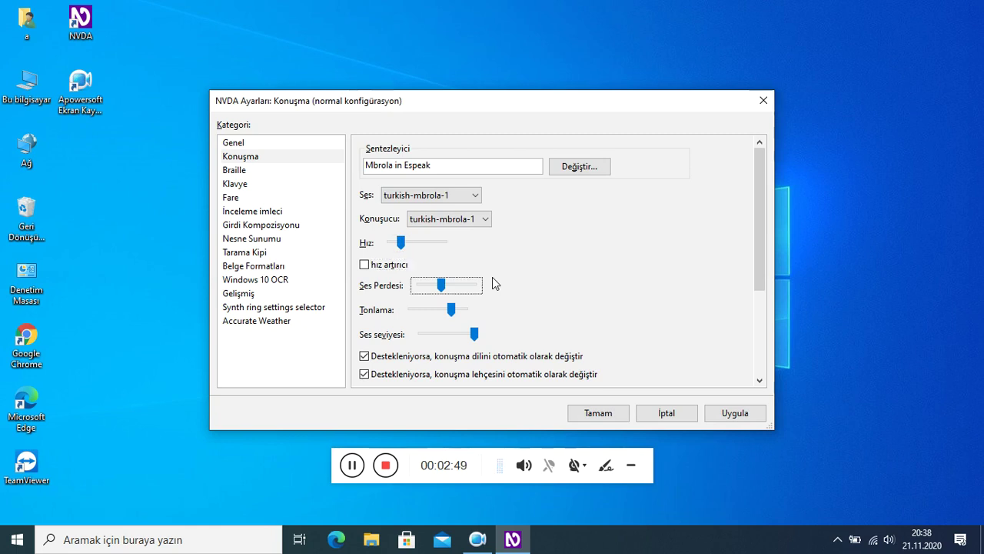
key(Right)
key(Right)
key(Left)
Lower the Tonlama (inflection) of the Mbrola voice to its minimum.
key(Tab)
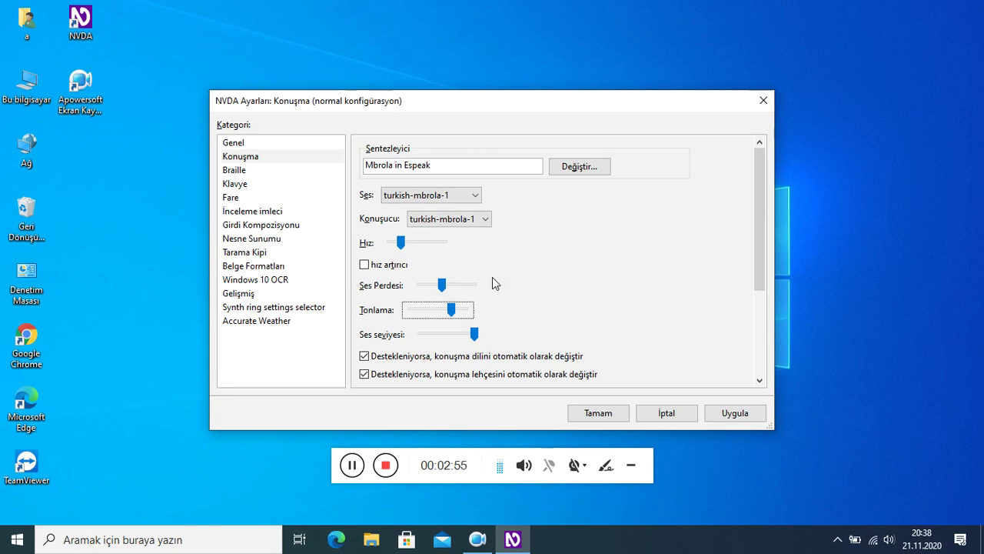
key(Left)
key(Left)
key(Left)
key(Left)
key(Left)
key(Left)
key(Left)
key(Left)
key(Left)
key(Left)
key(Left)
key(Left)
key(Left)
key(Left)
key(Left)
key(Left)
key(Left)
key(Left)
key(Left)
key(Left)
key(Left)
key(Left)
key(Left)
key(Left)
key(Left)
key(Left)
key(Left)
key(Left)
key(Left)
key(Left)
key(Left)
key(Left)
key(Left)
key(Left)
key(Left)
key(Left)
key(Left)
key(Left)
key(Left)
key(Left)
Set the pitch change percentage for capital letters (Büyük harflerde ses perdesi değişim yüzdesi) to 33.
key(Tab)
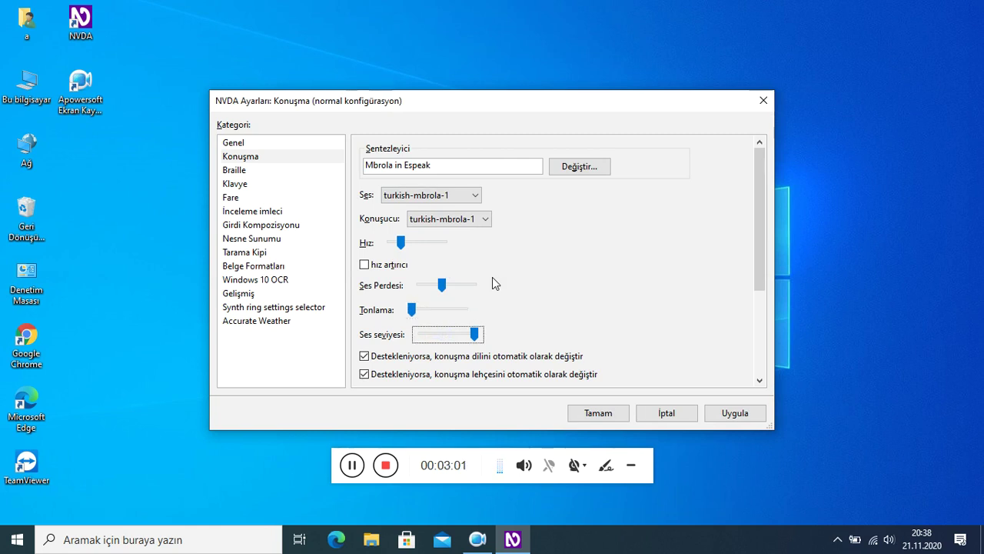
key(Tab)
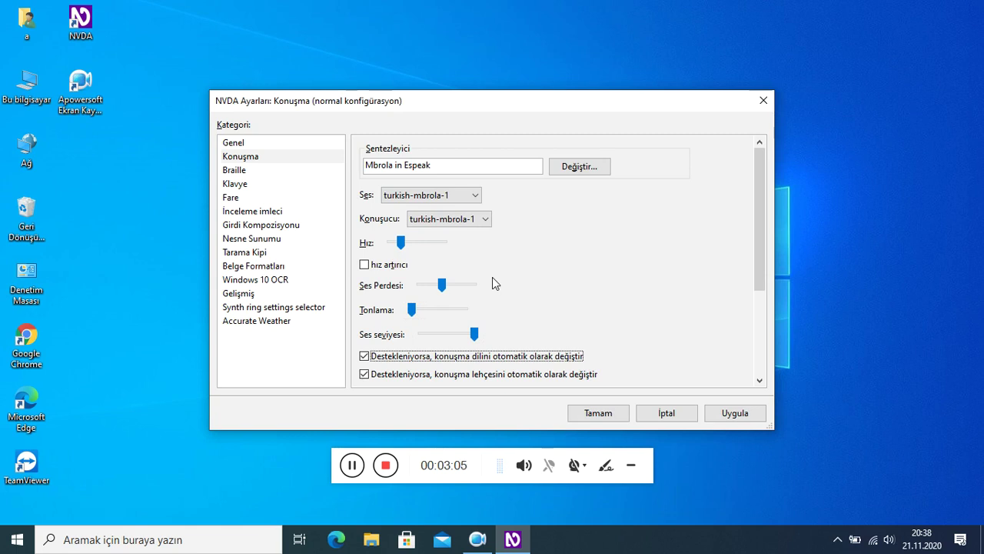
key(Tab)
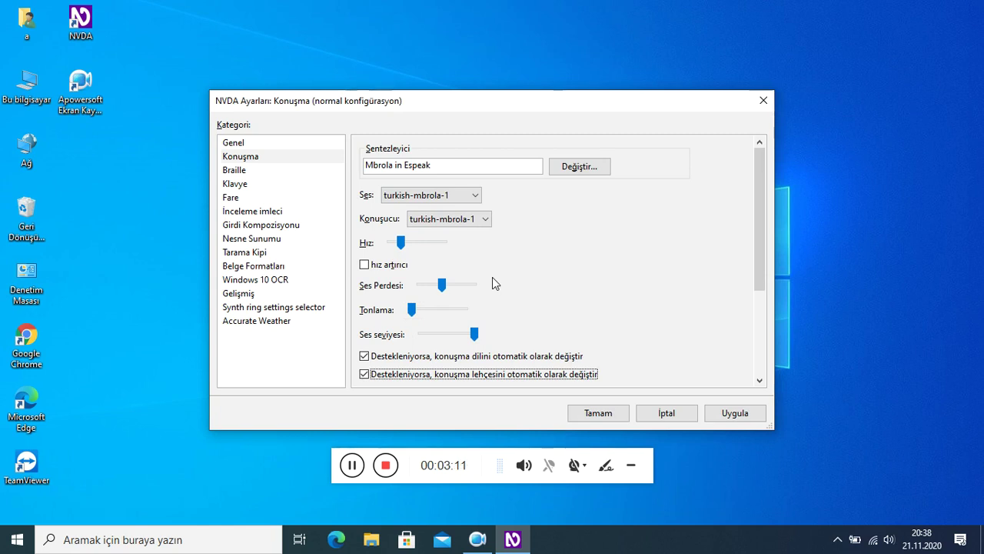
key(Tab)
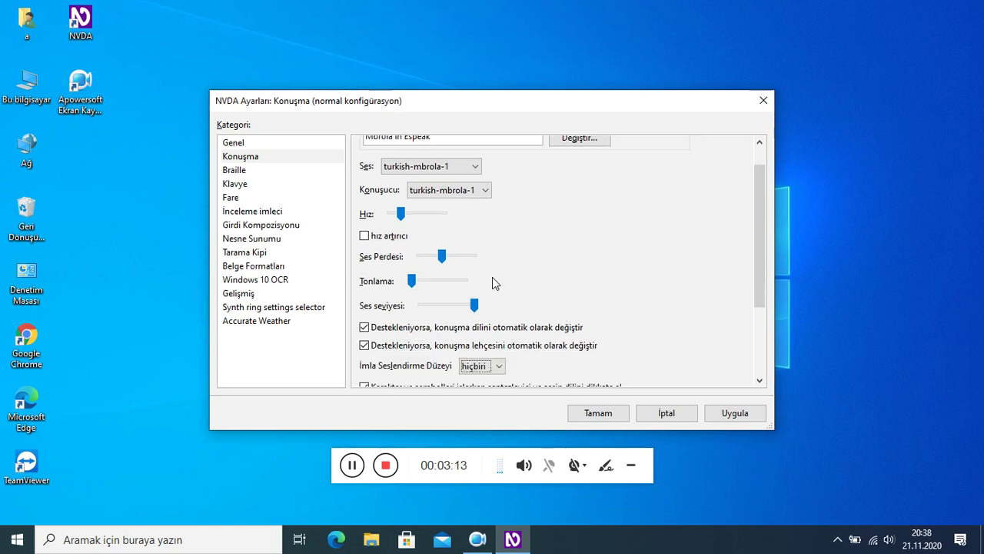
key(Tab)
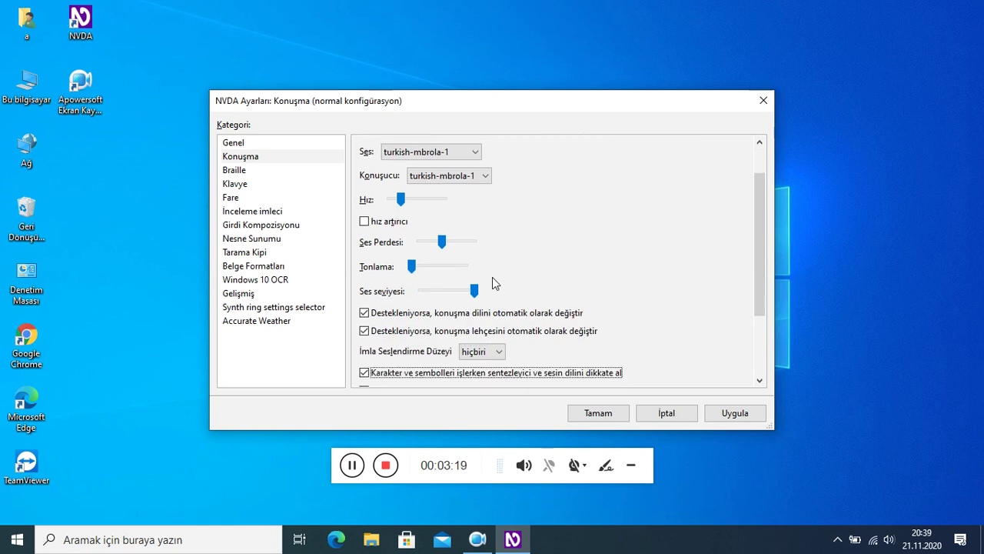
key(Tab)
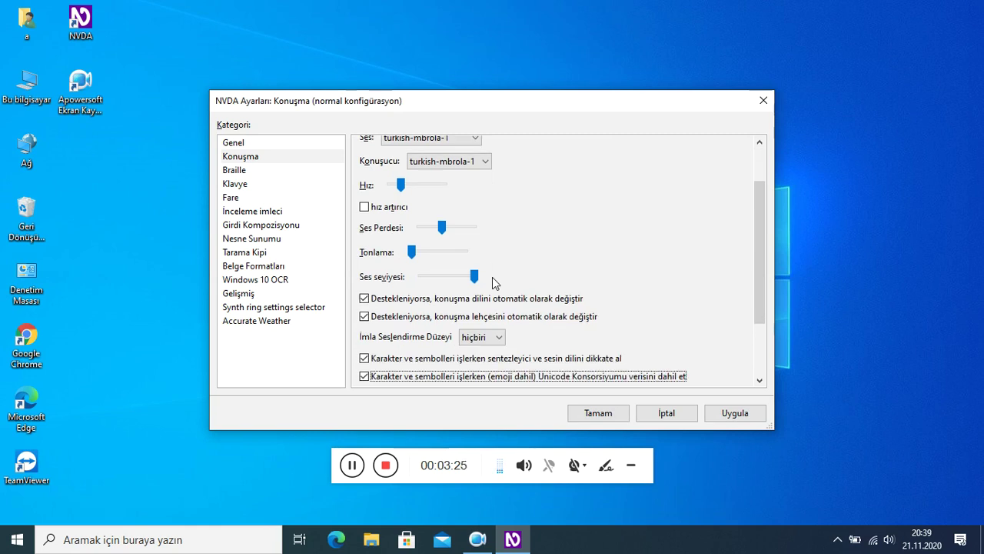
key(Tab)
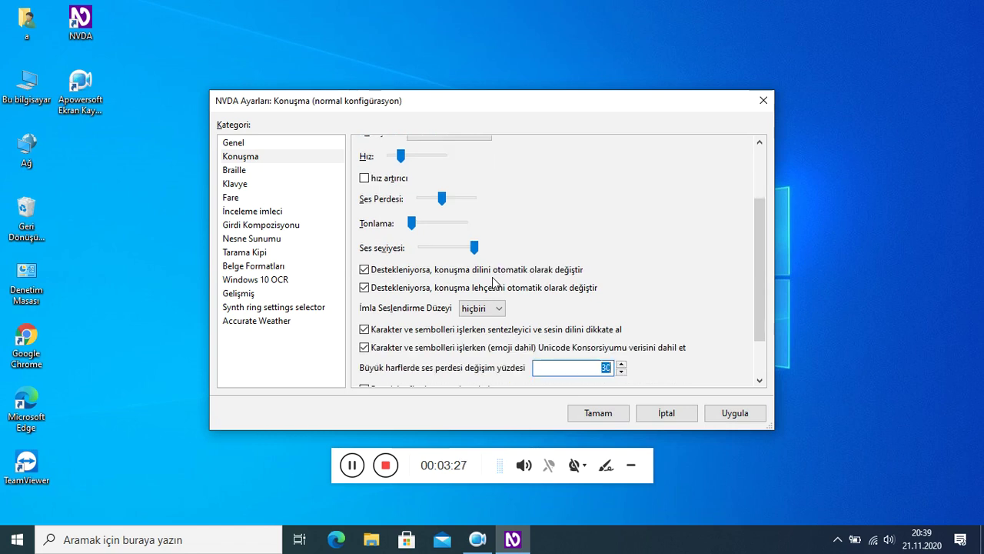
key(Up)
key(Up)
key(Up)
Enable "Büyük harflerden önce büyük de" and "Büyük harflerde bip sesi çıkar", and confirm the speech settings.
key(Tab)
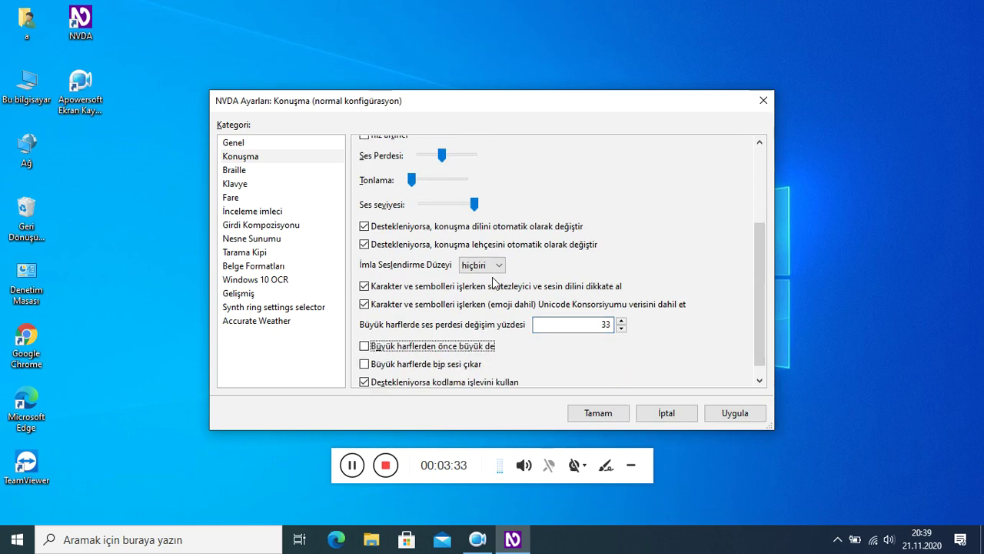
key(space)
key(Tab)
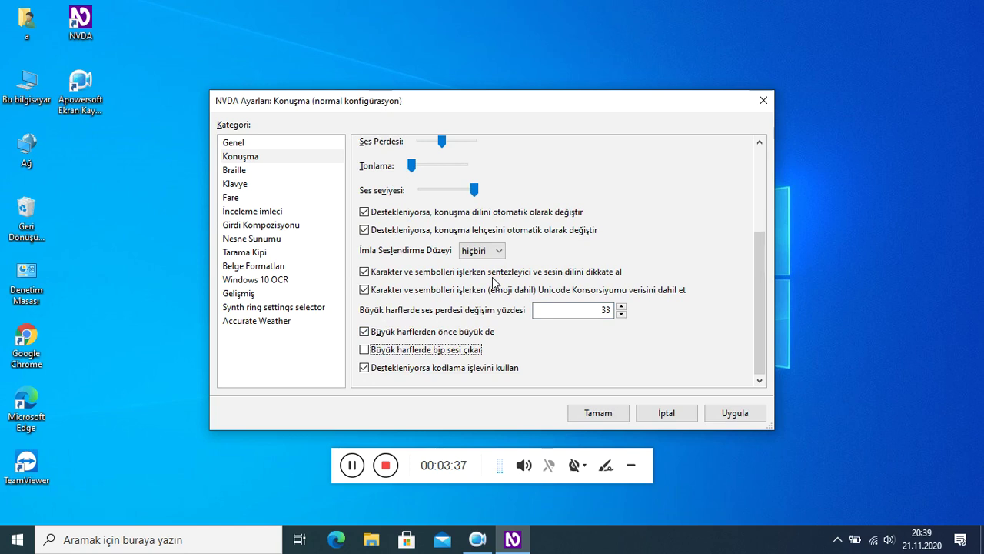
key(space)
key(Tab)
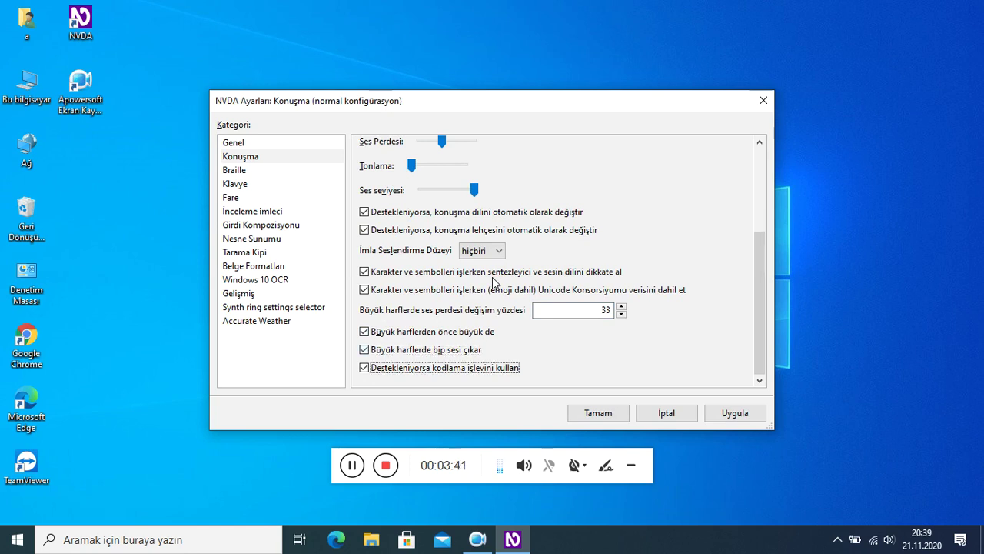
key(Tab)
key(Return)
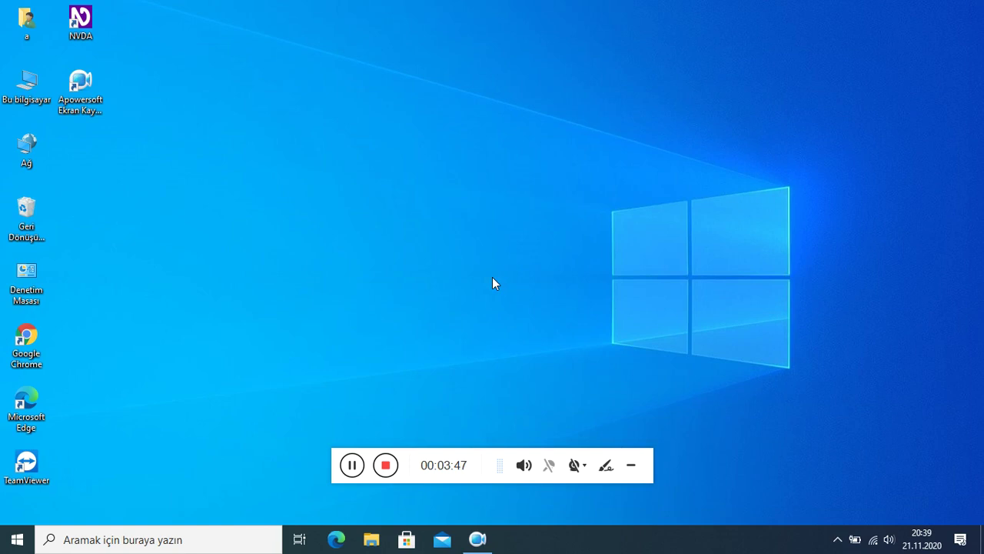
key(super)
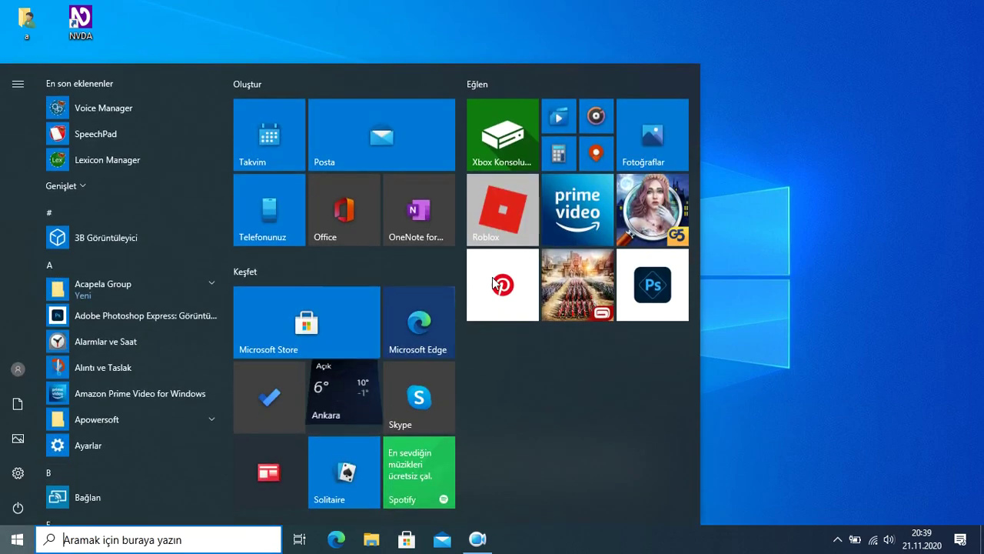
key(super)
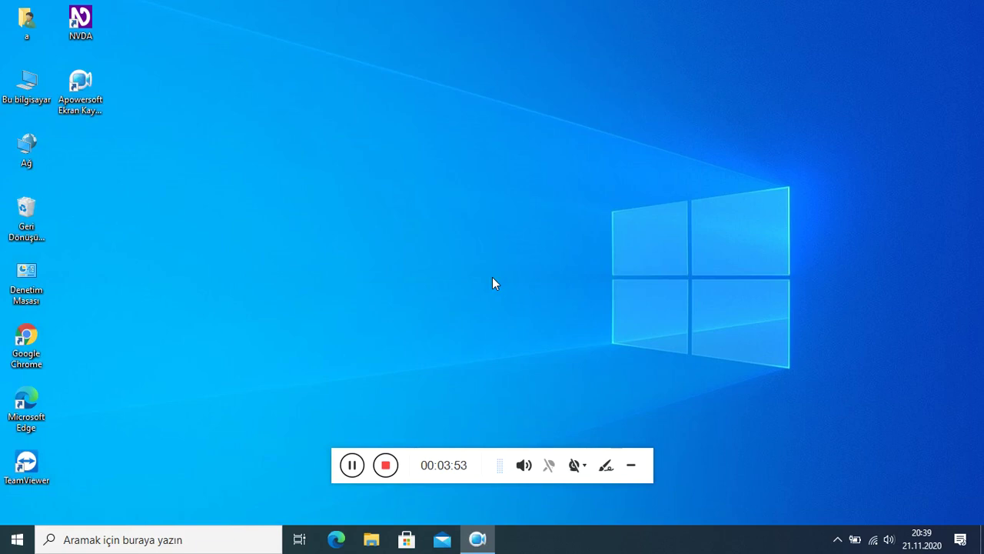
Change the speech synthesizer to Nuance Vocalizer 5.5.
key(ctrl+Insert+s)
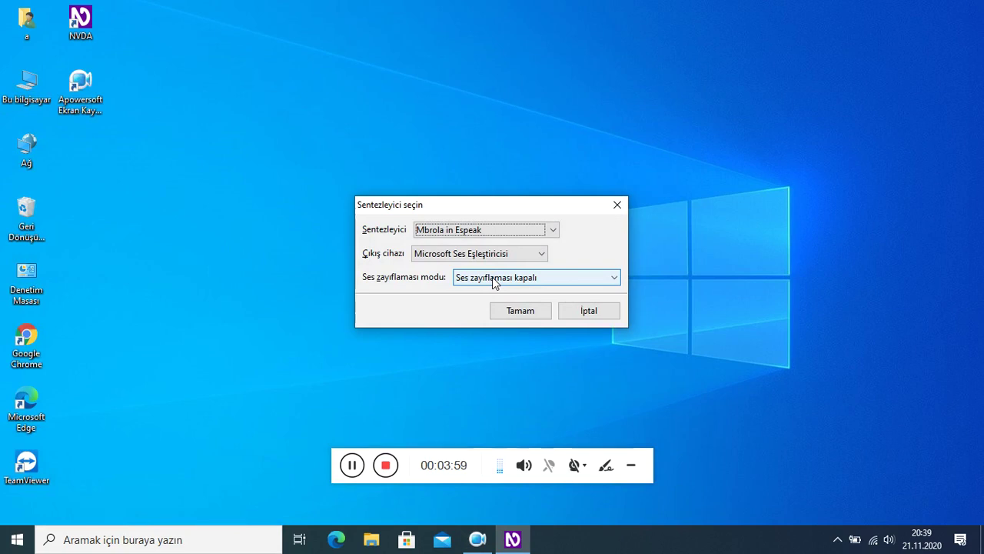
key(Down)
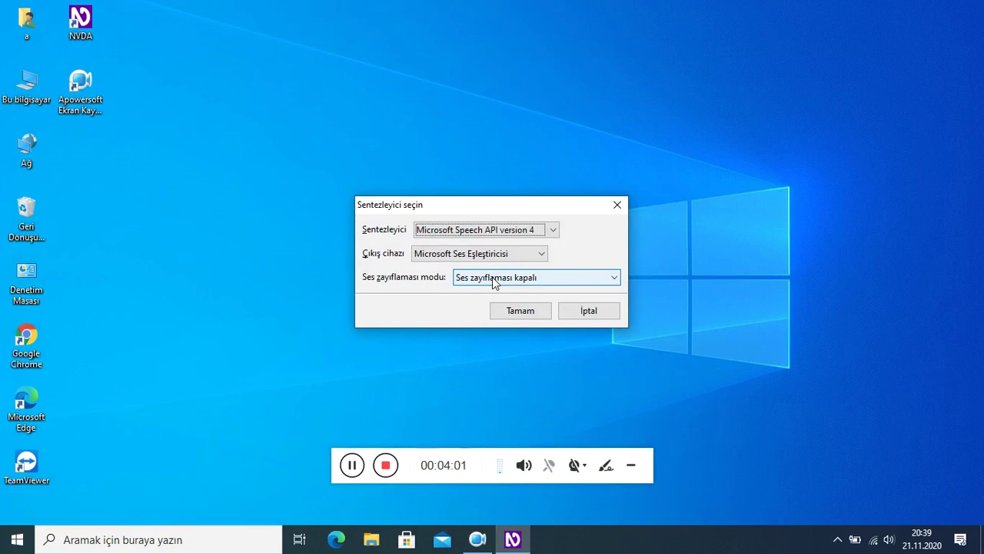
key(Down)
key(Down)
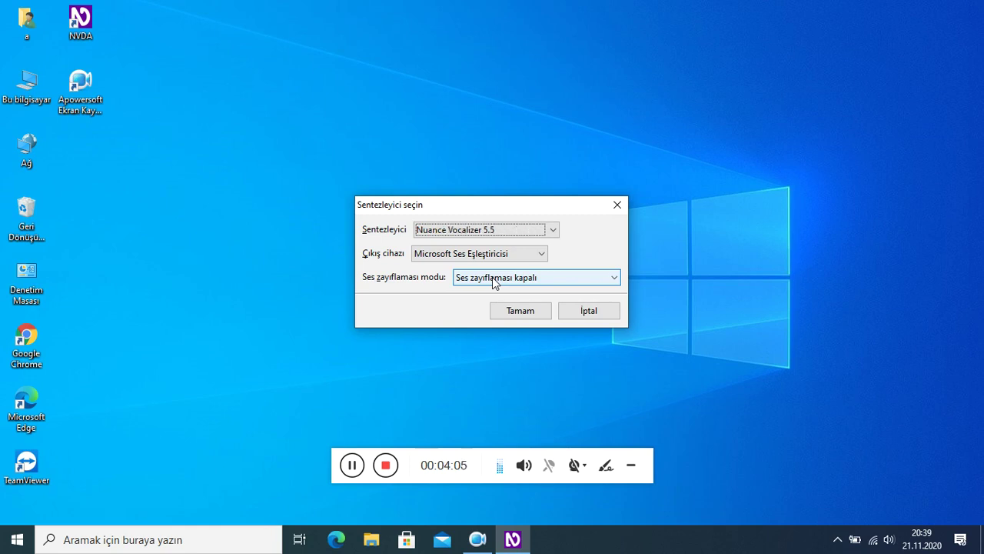
key(Return)
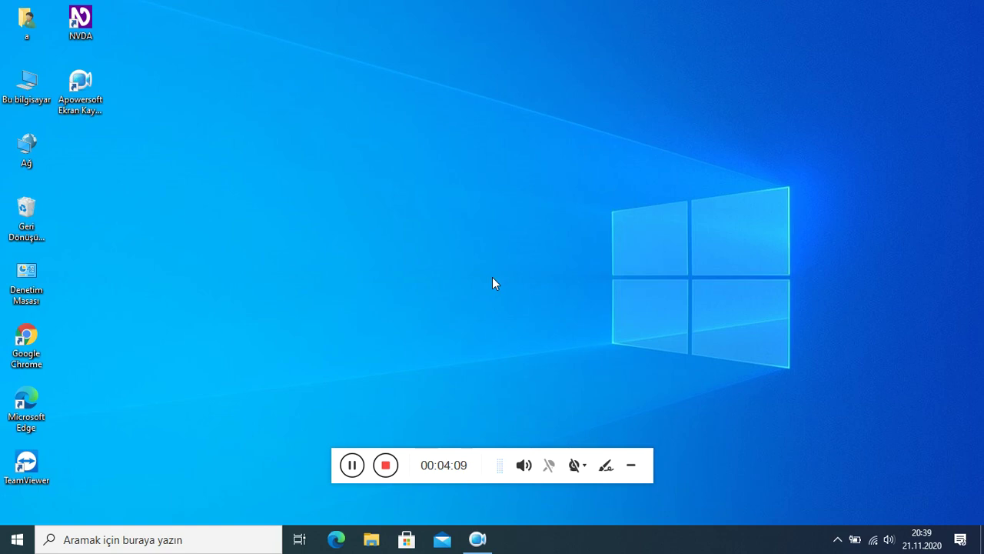
Bring up the Konuşma settings for the Nuance Vocalizer 5.5 synthesizer.
key(insert+n)
key(Down)
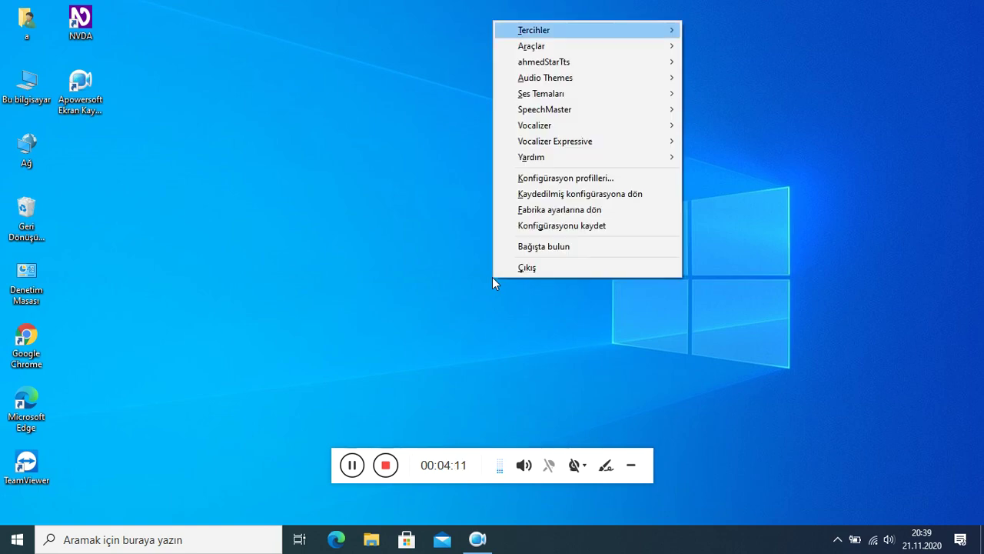
key(Right)
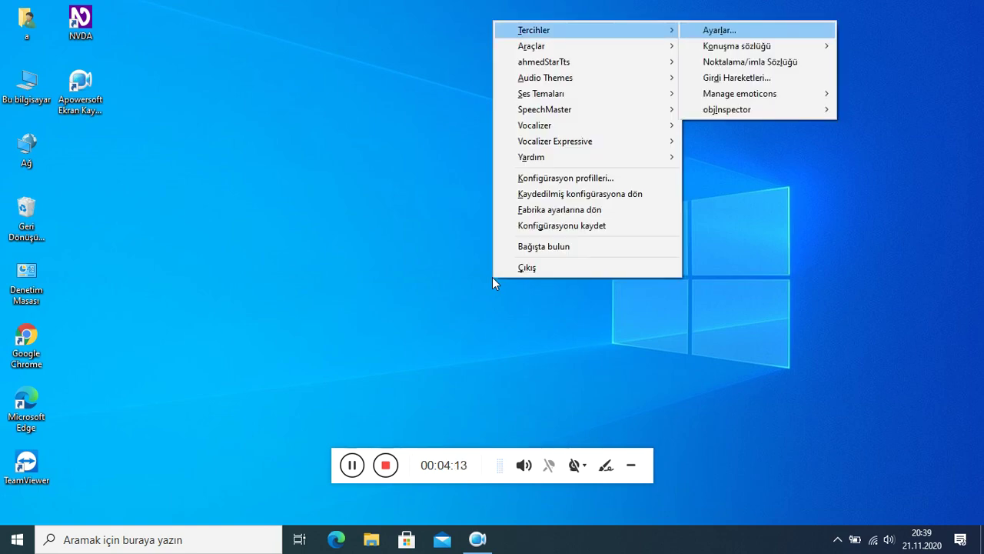
key(Return)
key(Down)
key(Tab)
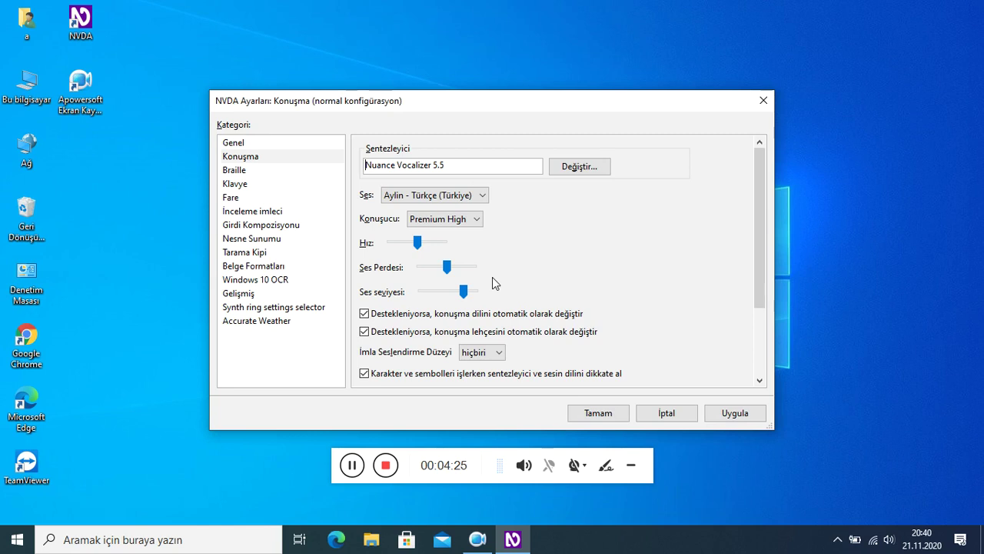
Keep the Aylin - Türkçe (Türkiye) voice and set its Konuşucu to Compact.
key(Tab)
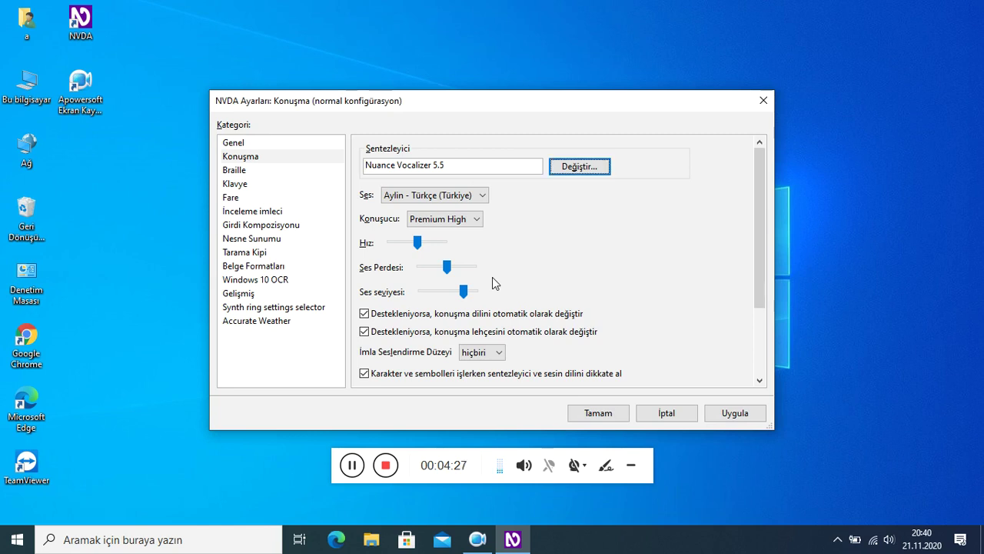
key(Tab)
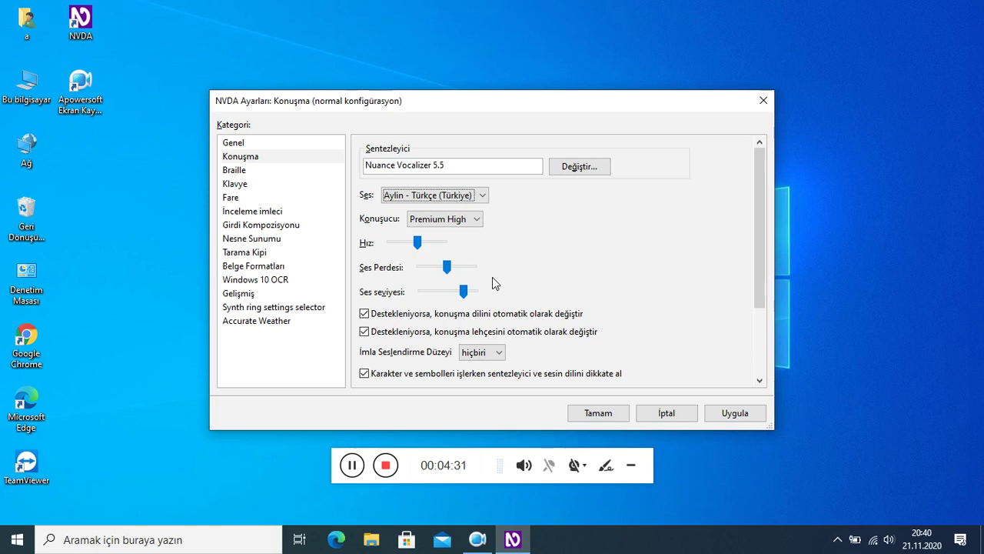
key(Tab)
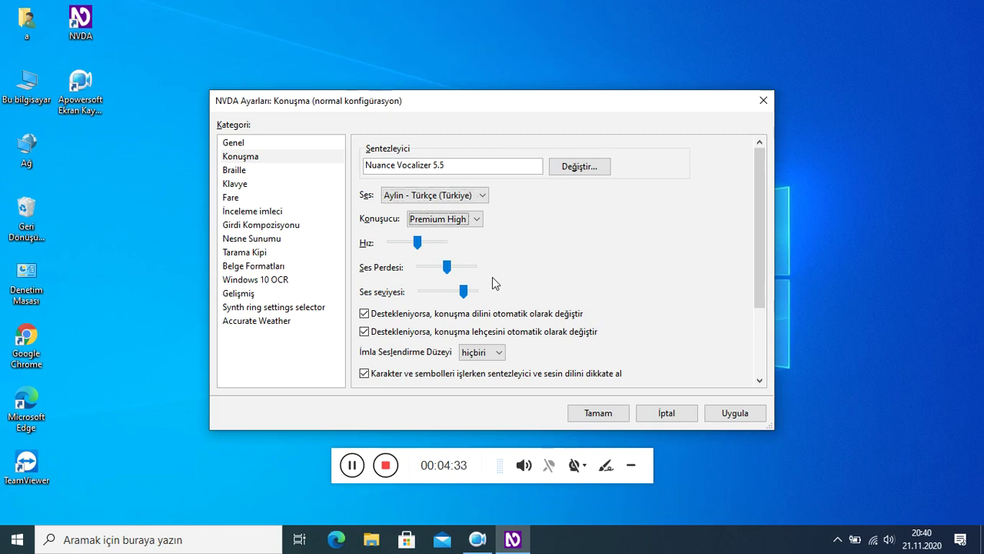
key(Up)
key(Up)
key(Up)
key(Up)
Lower the Hız (speech rate) of the Aylin voice by about five increments.
key(Tab)
key(Left)
key(Left)
key(Left)
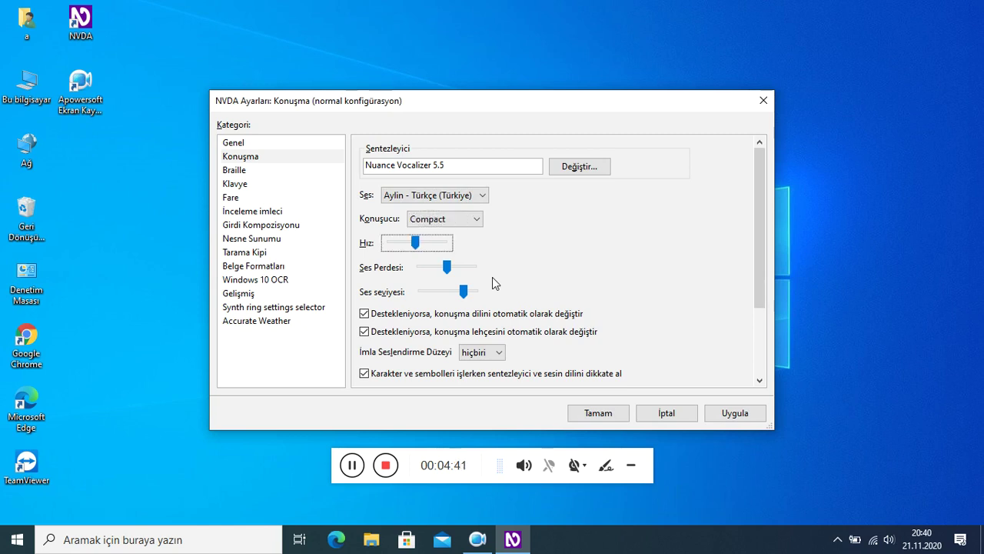
key(Left)
key(Left)
Raise the Ses Perdesi (pitch) of the Aylin voice by two increments.
key(Tab)
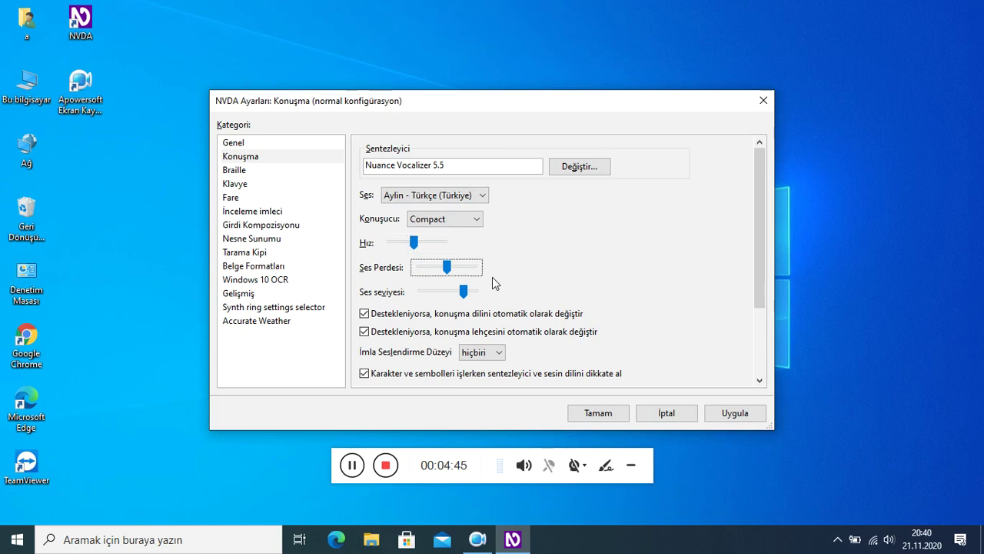
key(Right)
key(Right)
Raise the Ses seviyesi (volume) of the Aylin voice to its maximum.
key(Tab)
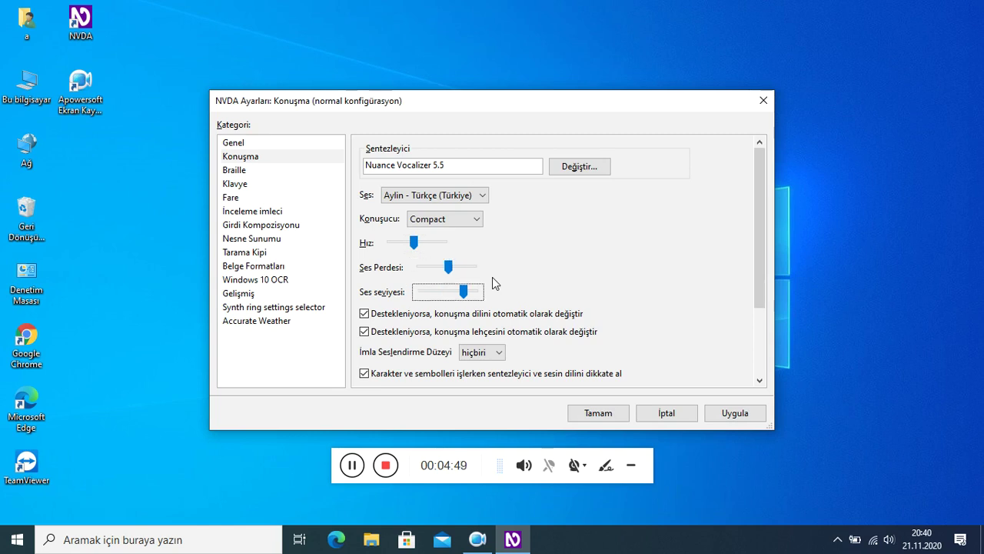
key(Right)
key(Right)
key(Right)
key(Right)
key(Right)
key(Right)
key(Right)
key(Right)
key(Right)
key(Right)
key(Right)
key(Right)
key(Tab)
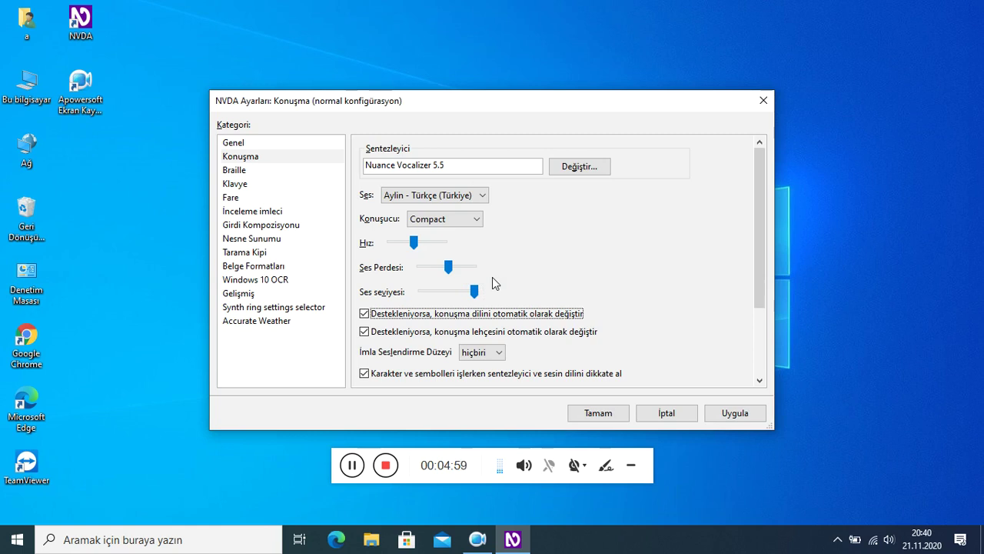
Set the pitch change percentage for capital letters (Büyük harflerde ses perdesi değişim yüzdesi) to 34.
key(Tab)
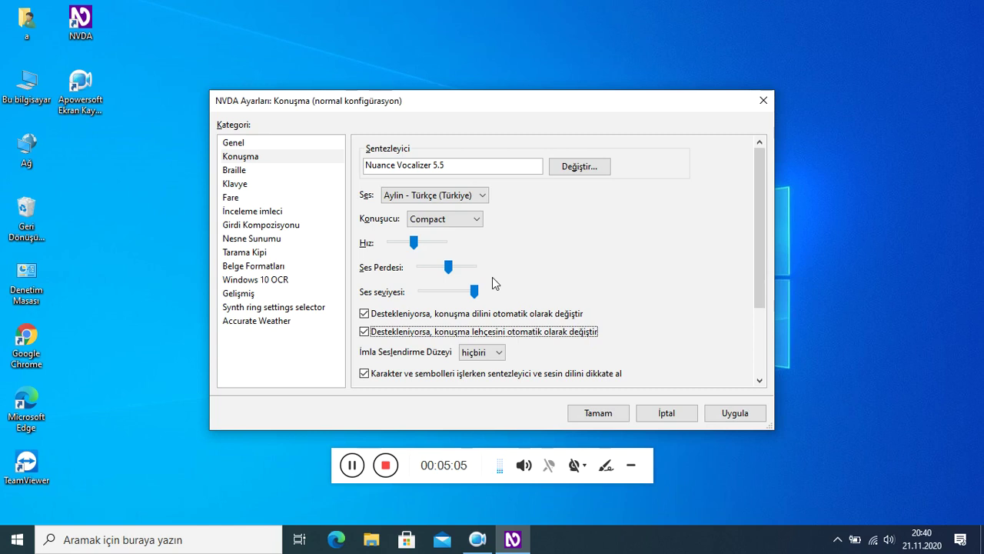
key(Tab)
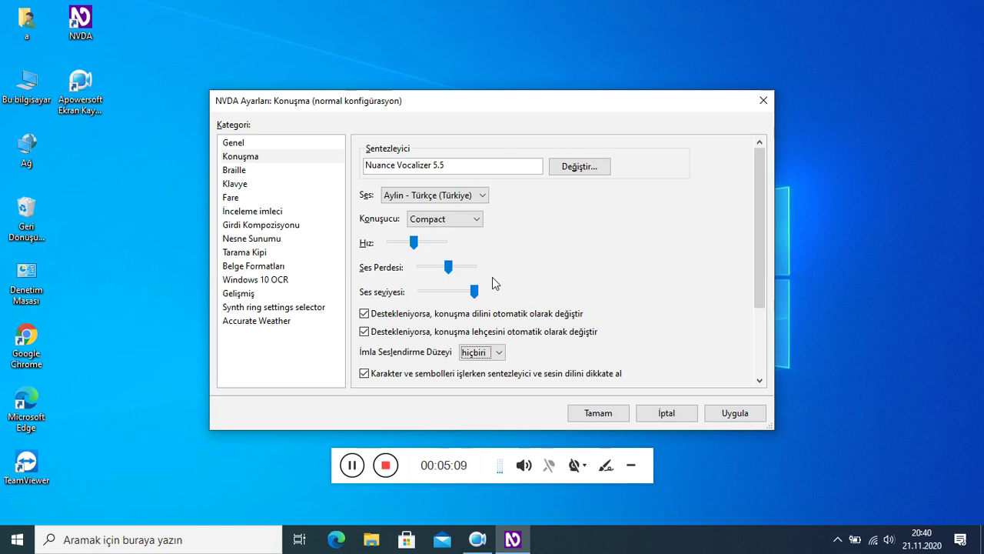
key(Tab)
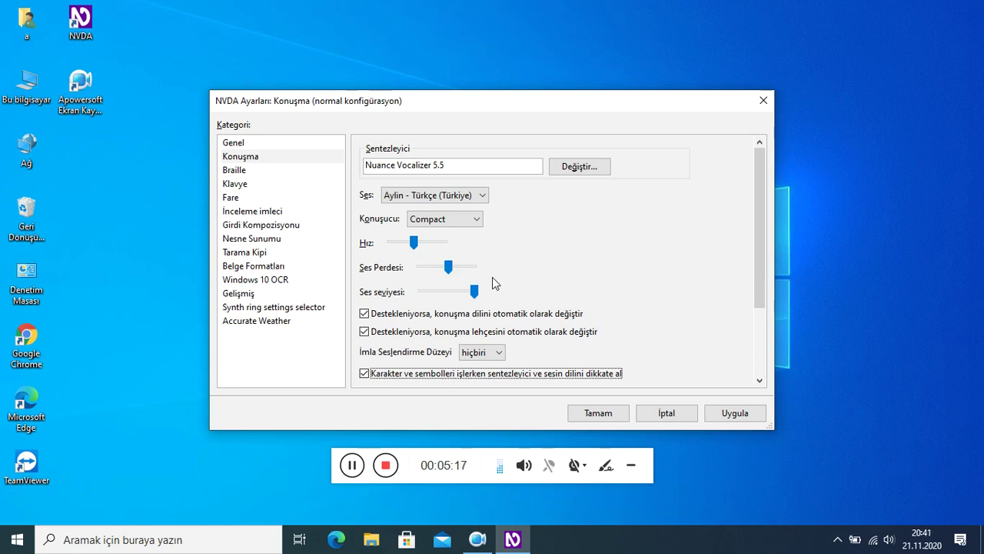
key(Tab)
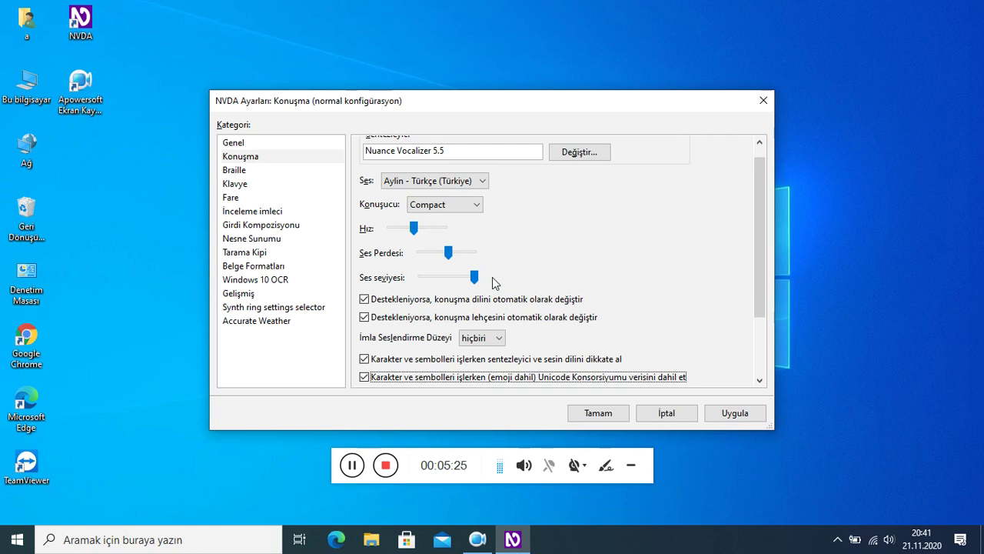
key(Tab)
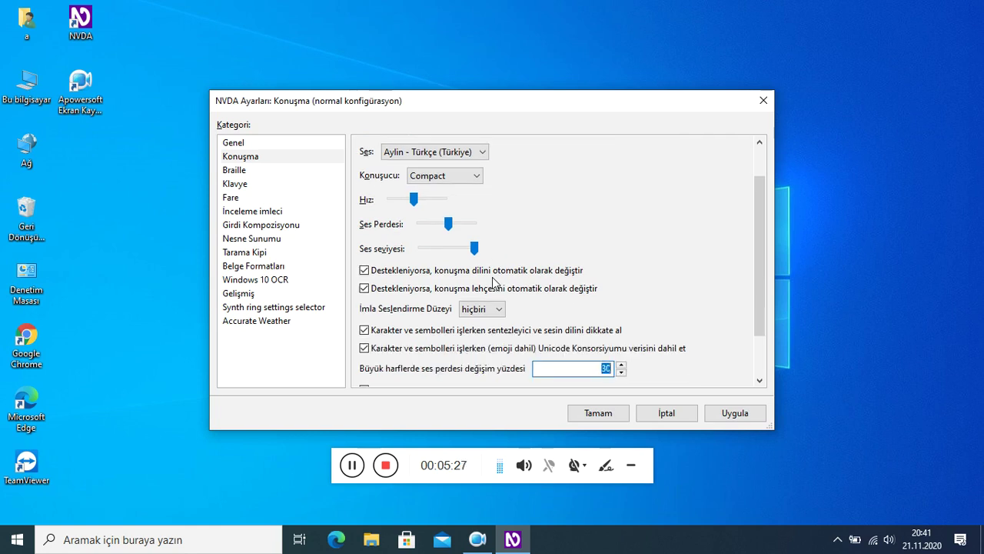
key(Up)
key(Up)
key(Up)
key(Up)
key(Up)
key(Down)
Enable Büyük harflerden önce büyük de so capitals are announced, and accept the speech settings.
key(Tab)
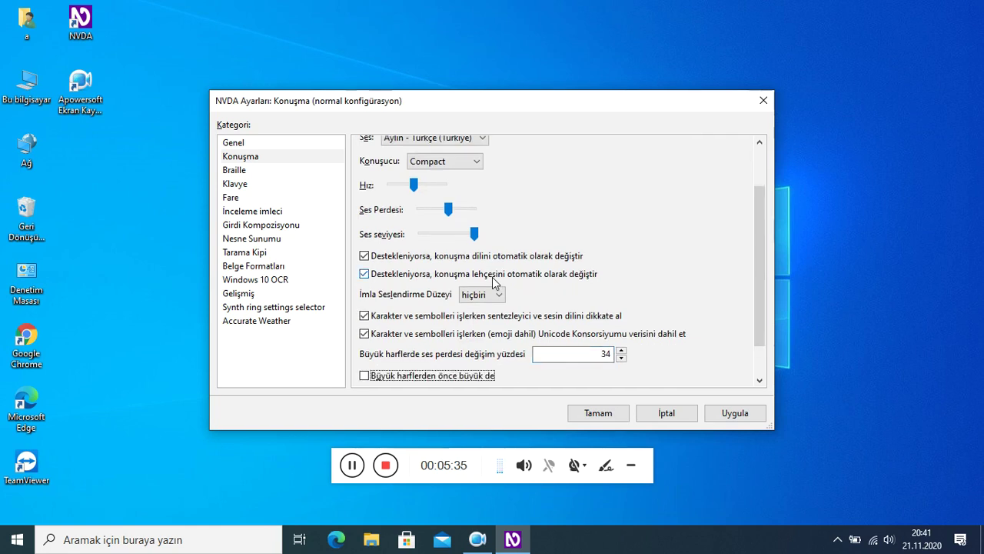
key(Tab)
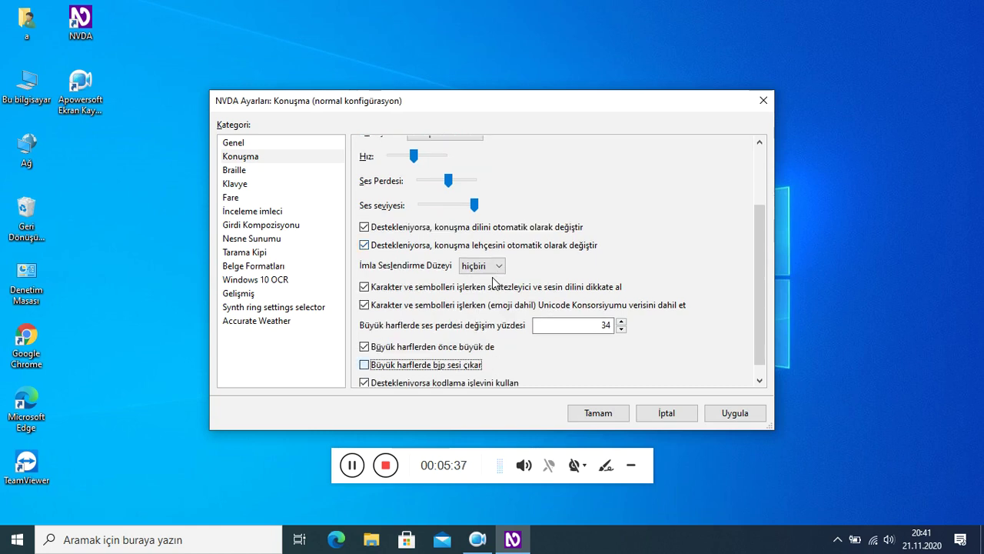
key(Tab)
key(Tab)
key(Return)
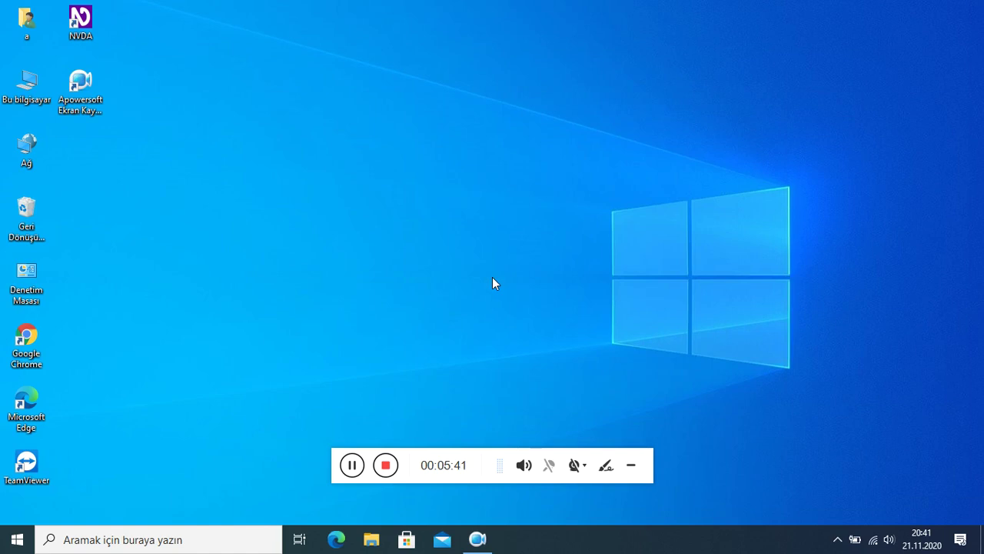
Switch the synthesizer to Nuance Vocalizer expressive 1.1.1 with the ducking mode Ses zayıflaması açık, NVDA konuşurken.
key(ctrl+Insert+s)
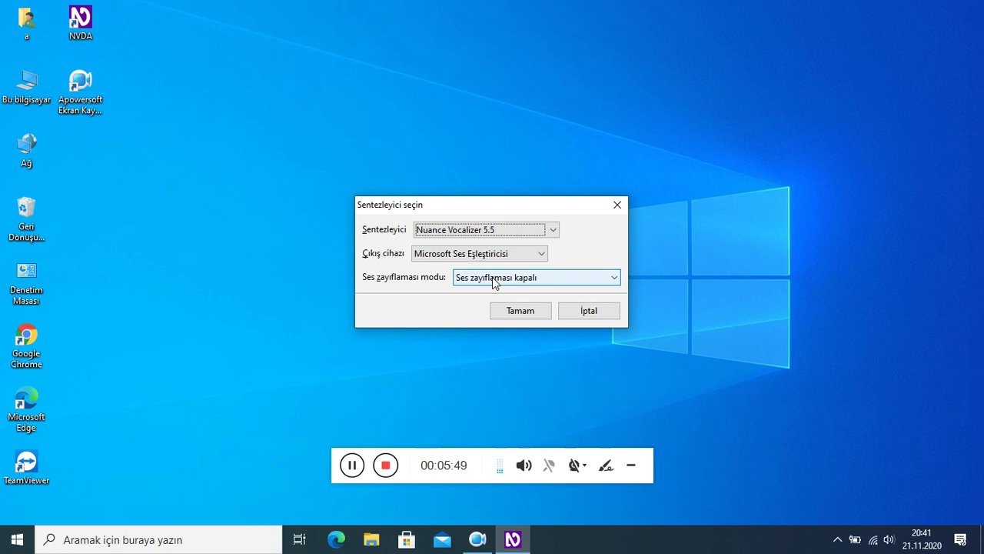
key(Down)
key(Tab)
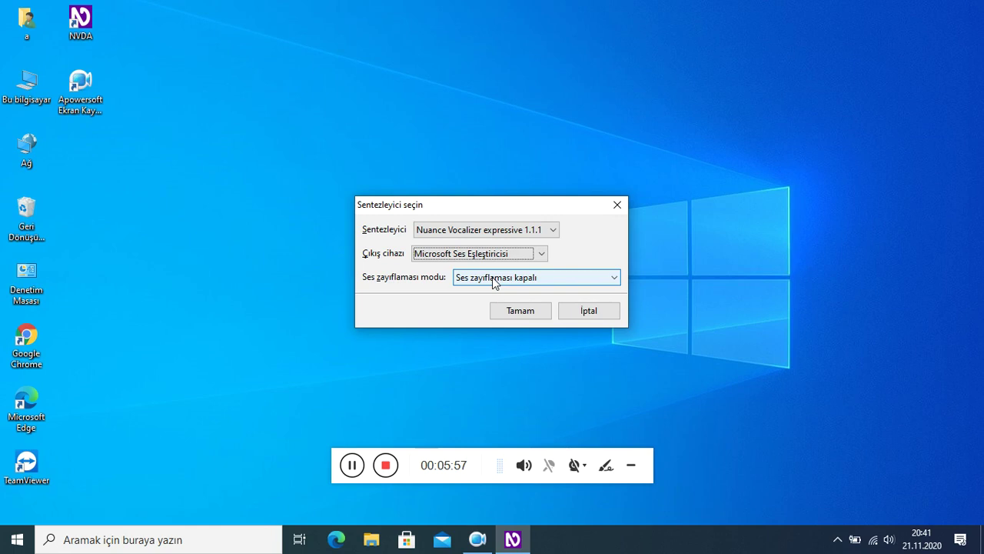
key(Tab)
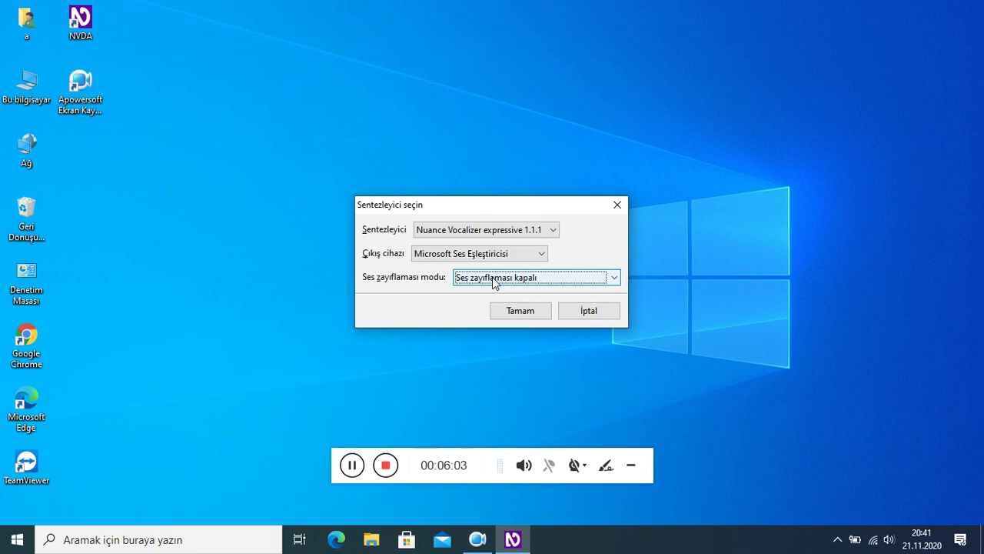
key(Down)
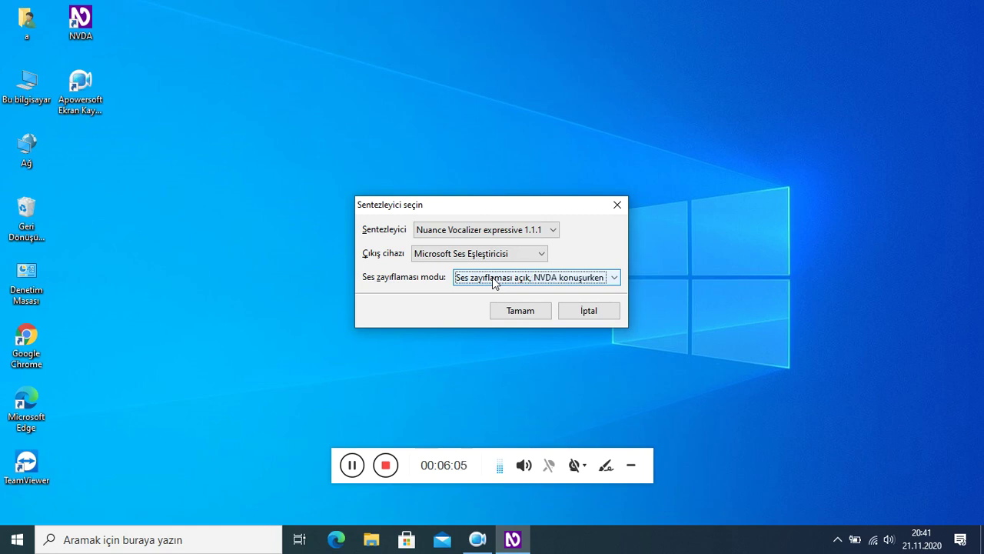
key(Return)
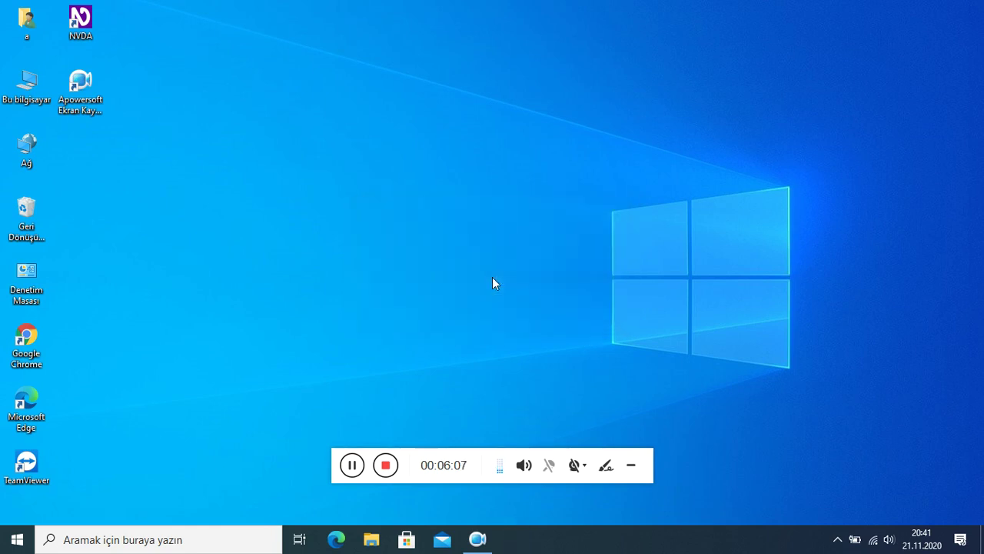
Open the Konuşma (speech) category of the NVDA settings.
key(Insert+n)
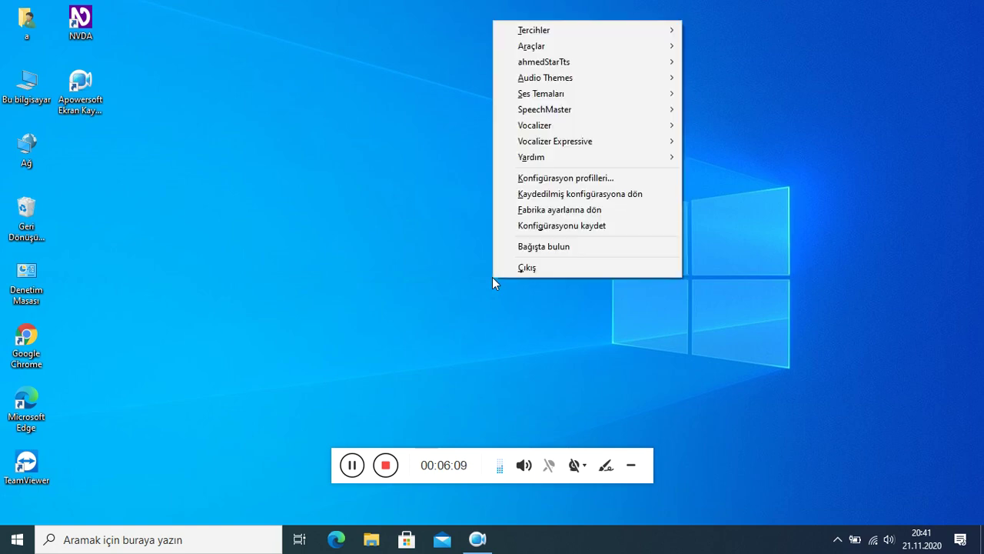
key(Down)
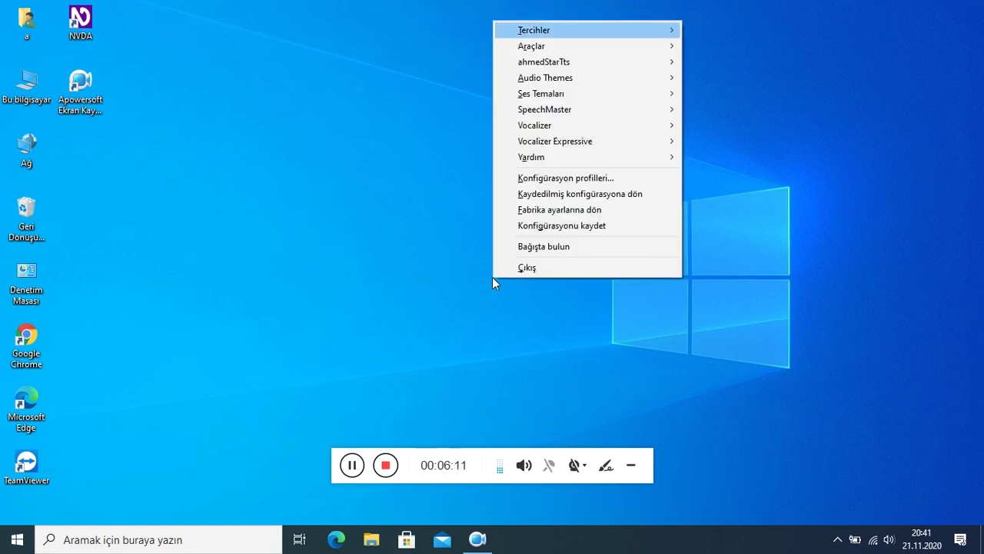
key(Right)
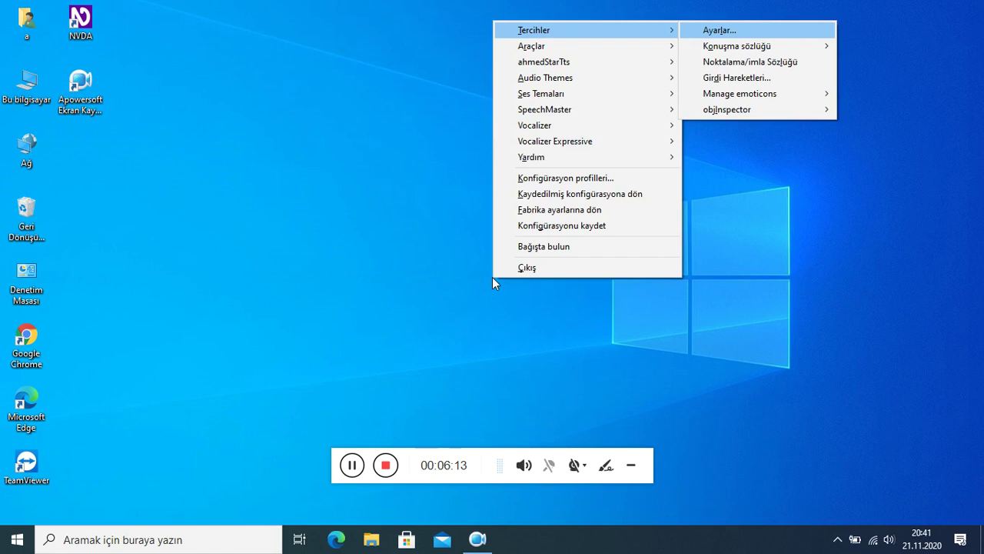
key(Return)
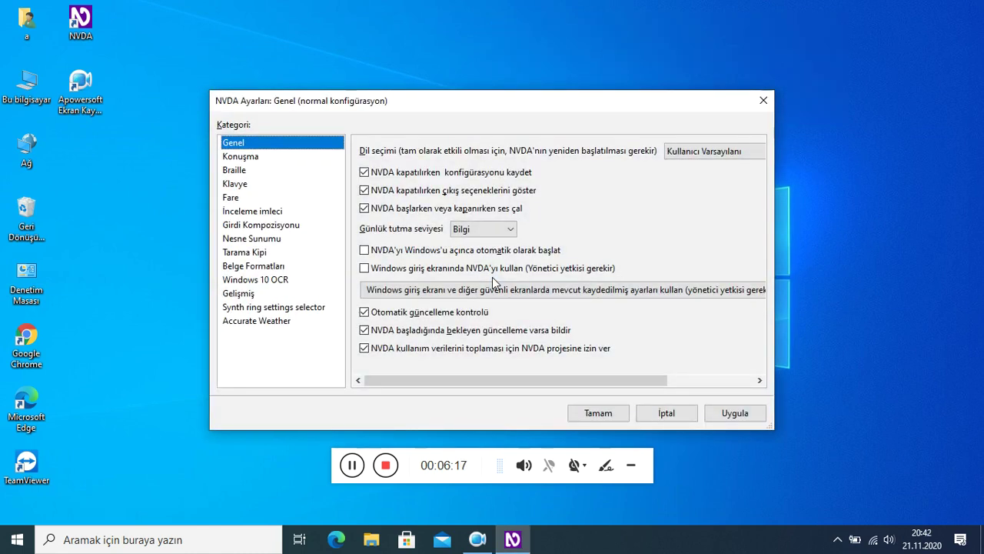
key(Down)
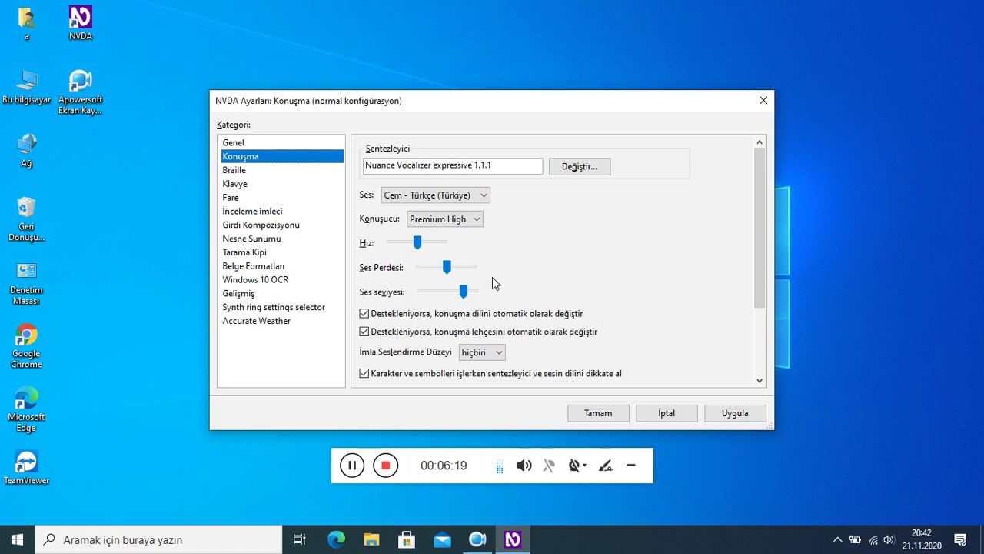
Select the Yelda - Türkçe (Türkiye) voice and set its Konuşucu to Compact.
key(Tab)
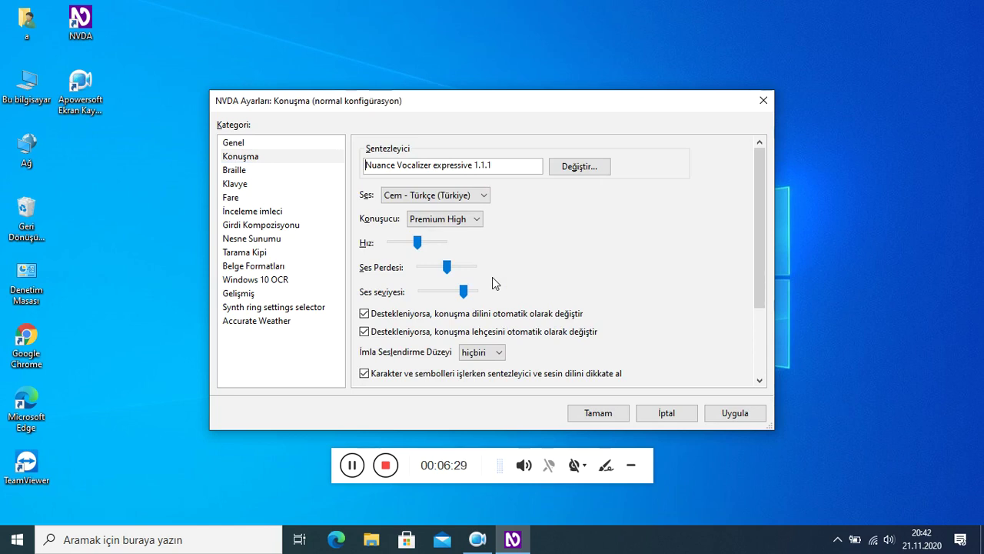
key(Tab)
key(Tab)
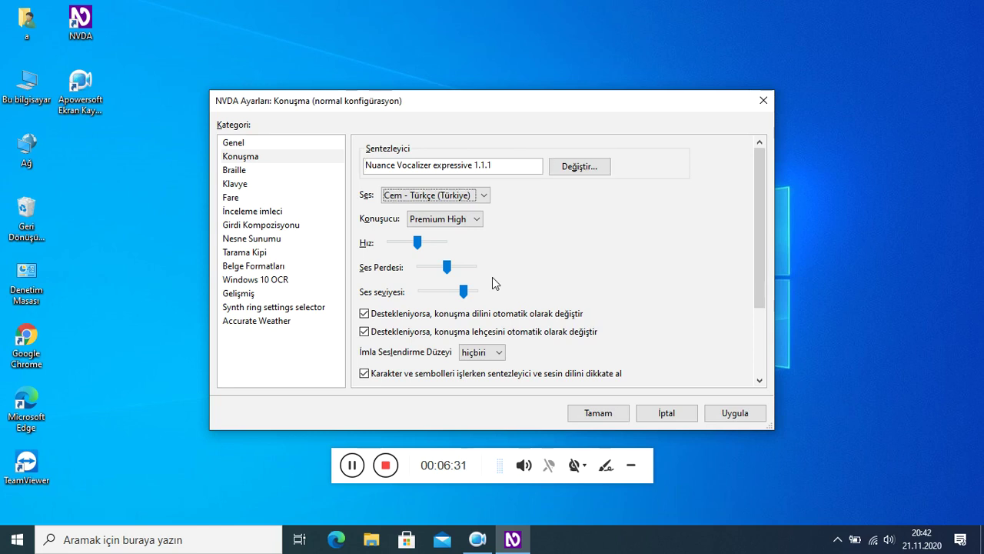
key(Down)
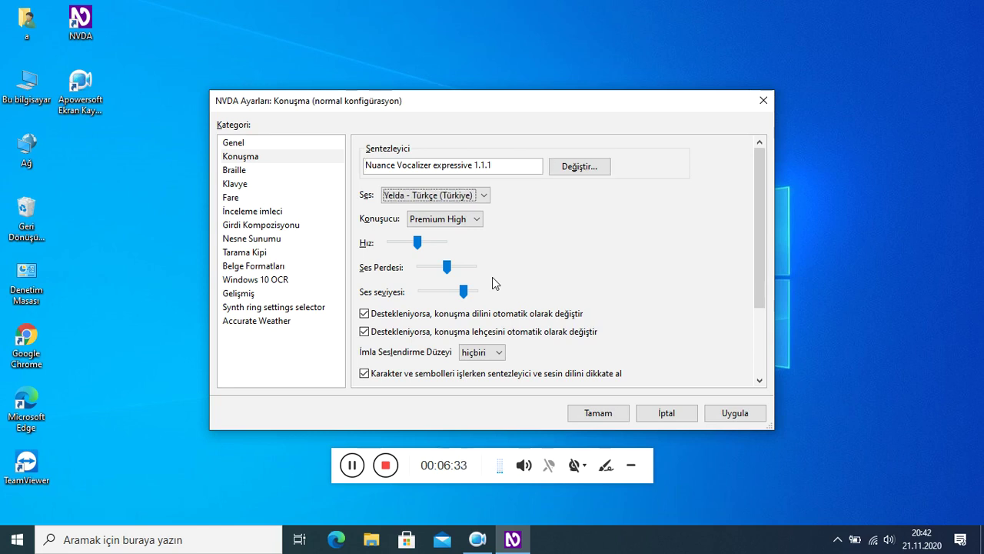
key(Tab)
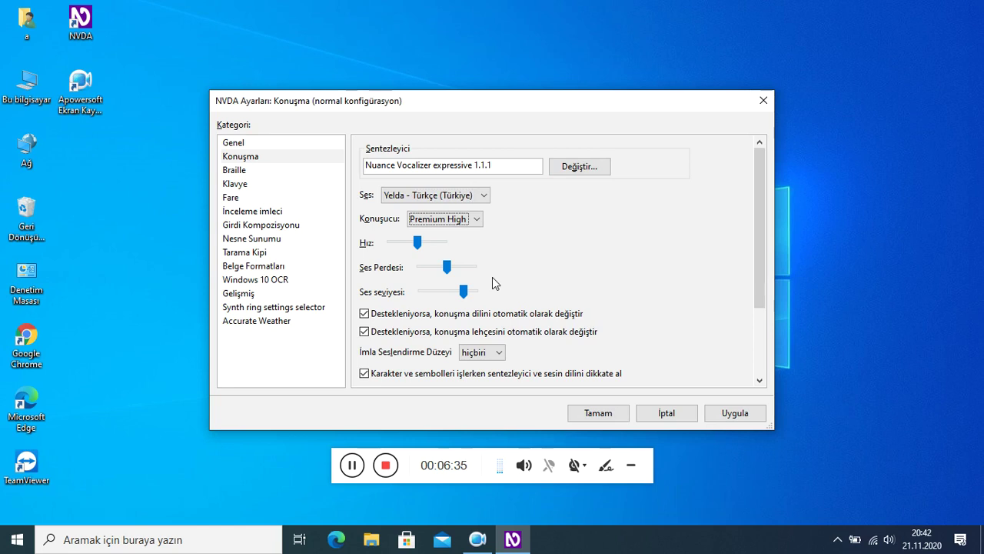
key(Up)
key(Up)
Lower the Hız (speech rate) of the Yelda voice by three increments.
key(Tab)
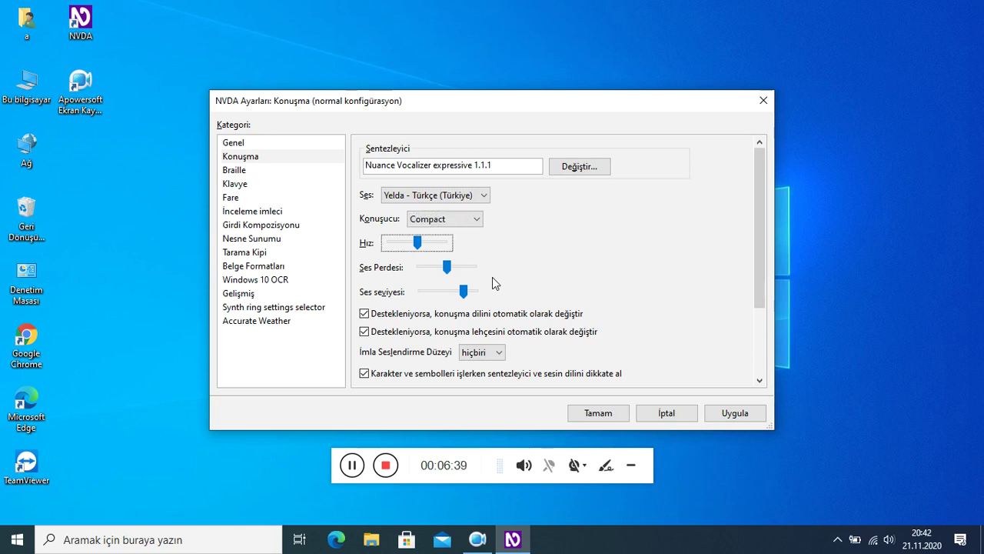
key(Left)
key(Left)
key(Left)
Raise the Ses Perdesi (pitch) of the Yelda voice by two increments.
key(Tab)
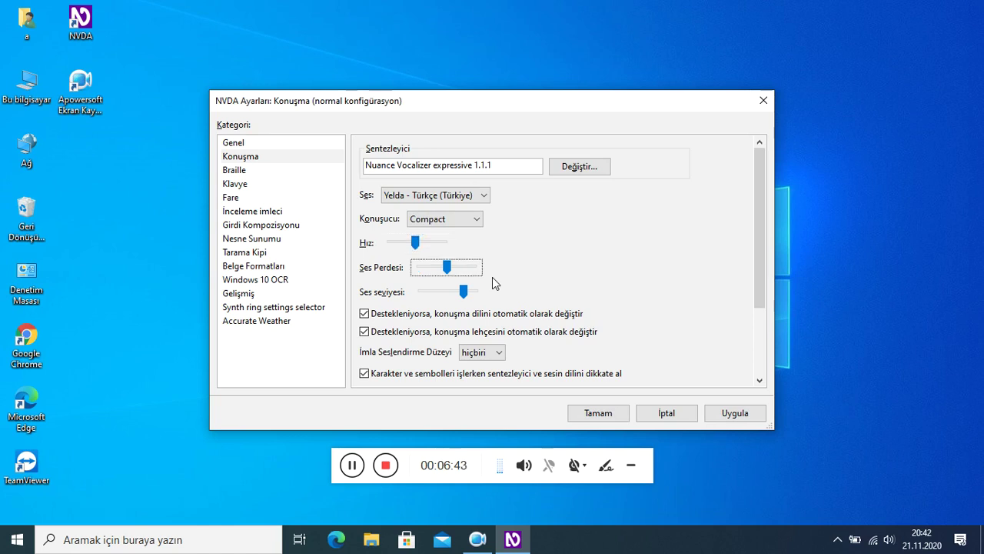
key(Right)
key(Right)
Raise the Ses seviyesi (volume) of the Yelda voice by about seven increments.
key(Tab)
key(Right)
key(Right)
key(Right)
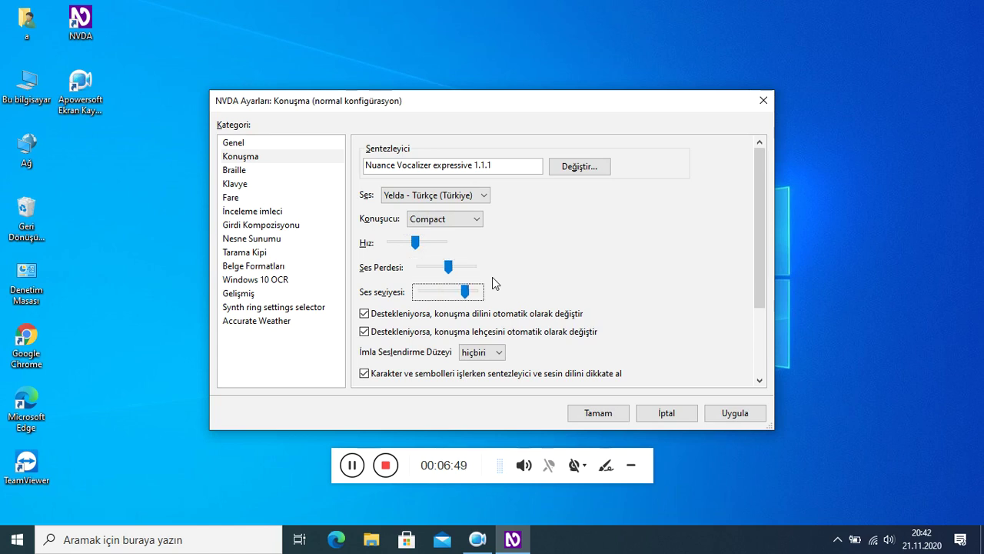
key(Right)
key(Right)
key(Right)
key(Right)
key(Tab)
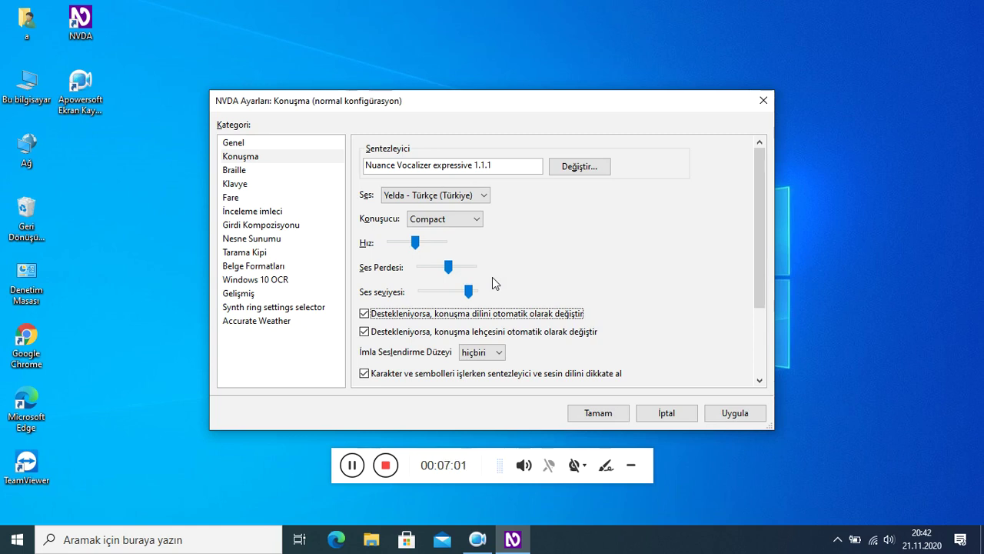
key(Tab)
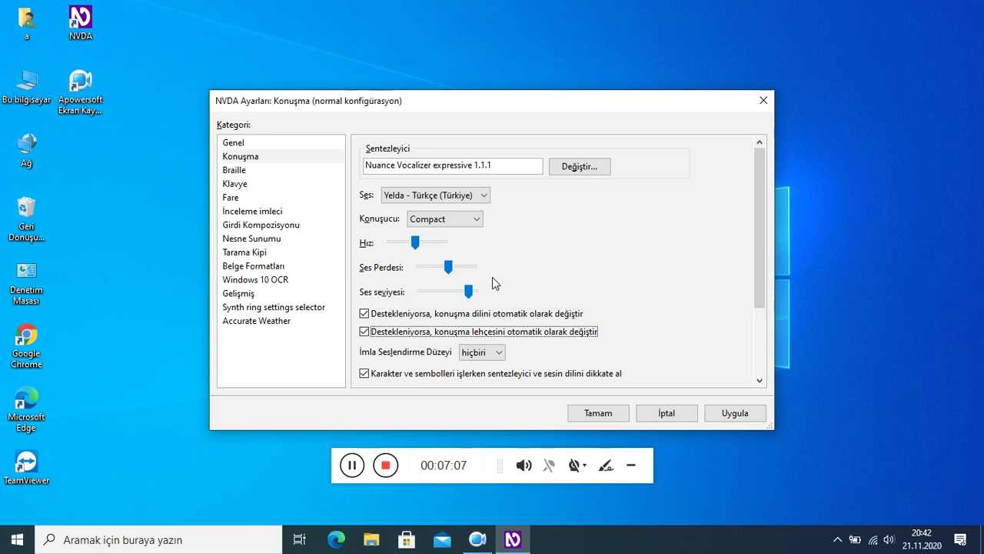
key(Tab)
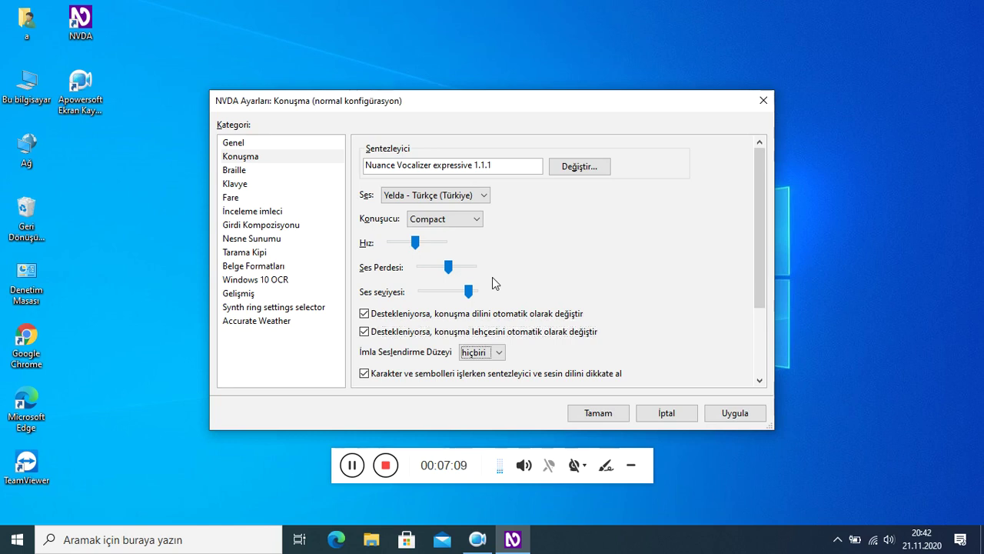
key(Tab)
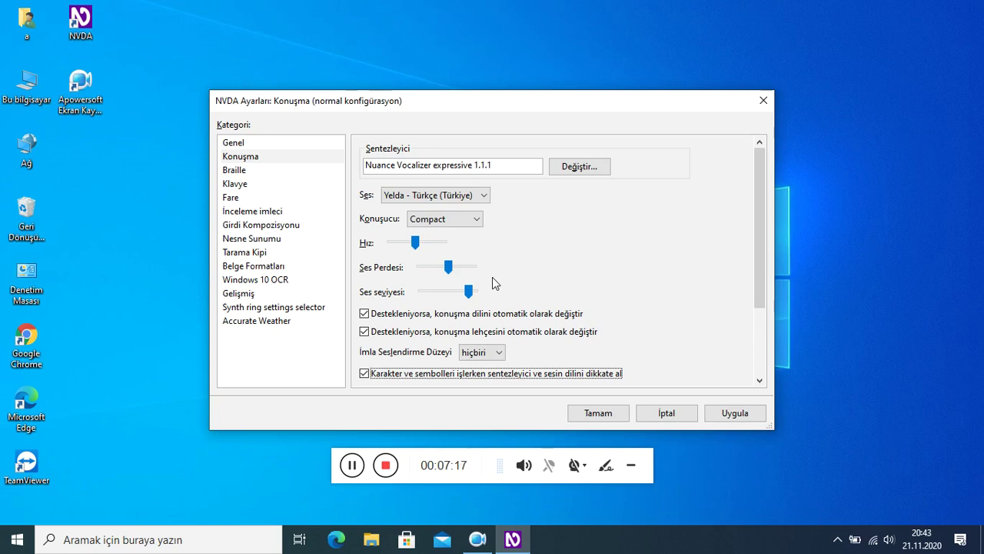
Open the audio themes manager (Ses Temaları Yöneticisi) from NVDA.
key(insert+n)
key(Down)
key(Down)
key(Down)
key(Down)
key(Down)
key(Escape)
Make voiceover theme the active audio theme and close the themes manager.
key(Down)
key(Down)
key(Down)
key(Down)
key(Down)
key(Down)
key(Down)
key(Tab)
key(Tab)
key(Tab)
key(Tab)
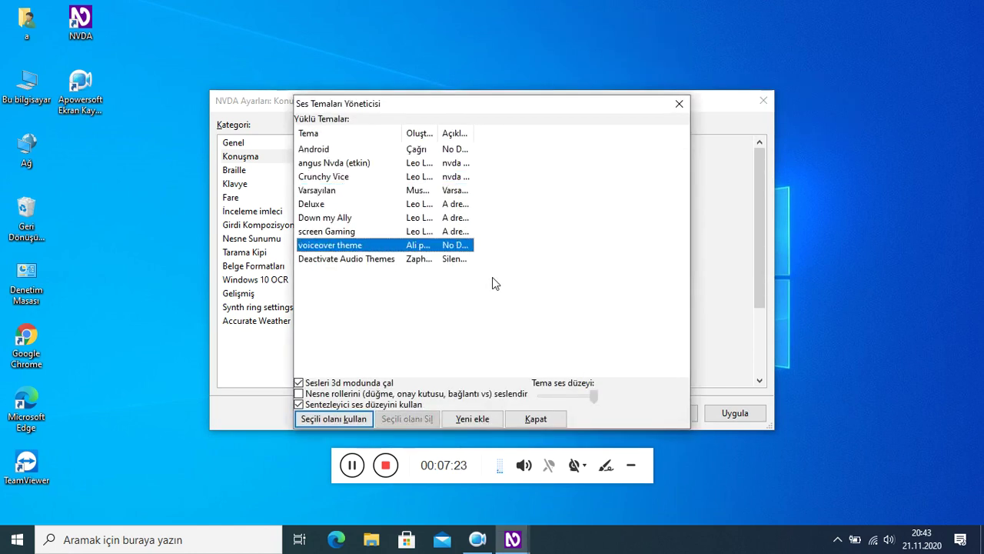
key(Tab)
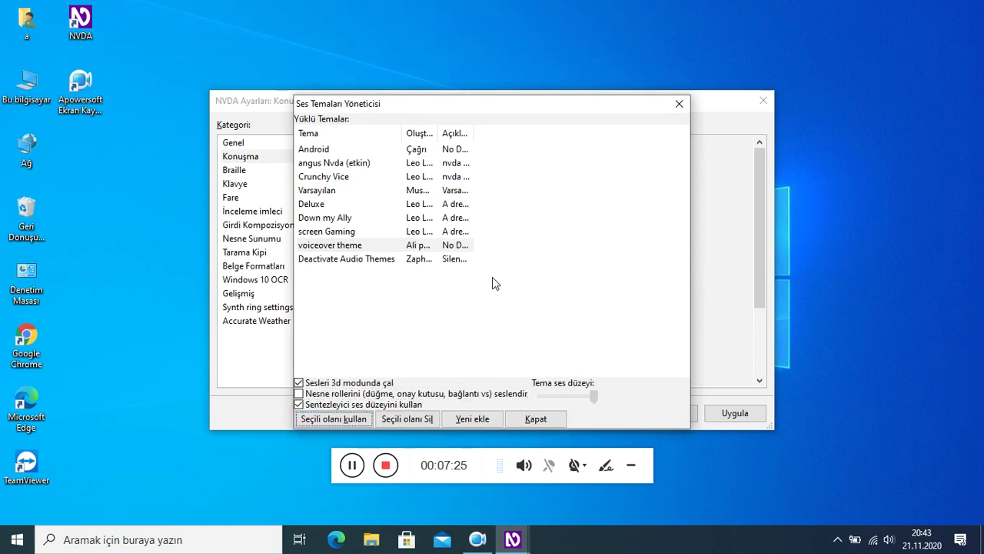
key(space)
key(Tab)
key(Tab)
key(Tab)
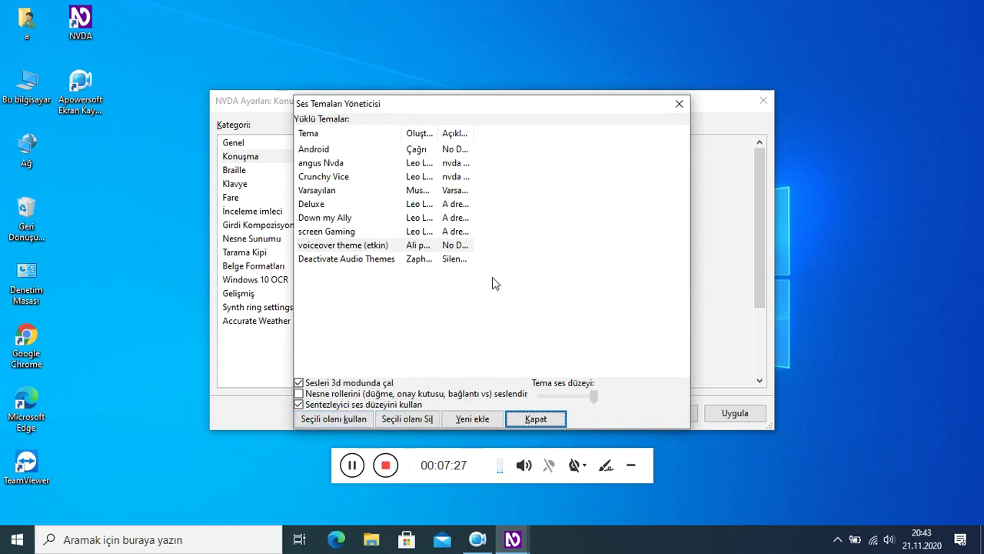
key(space)
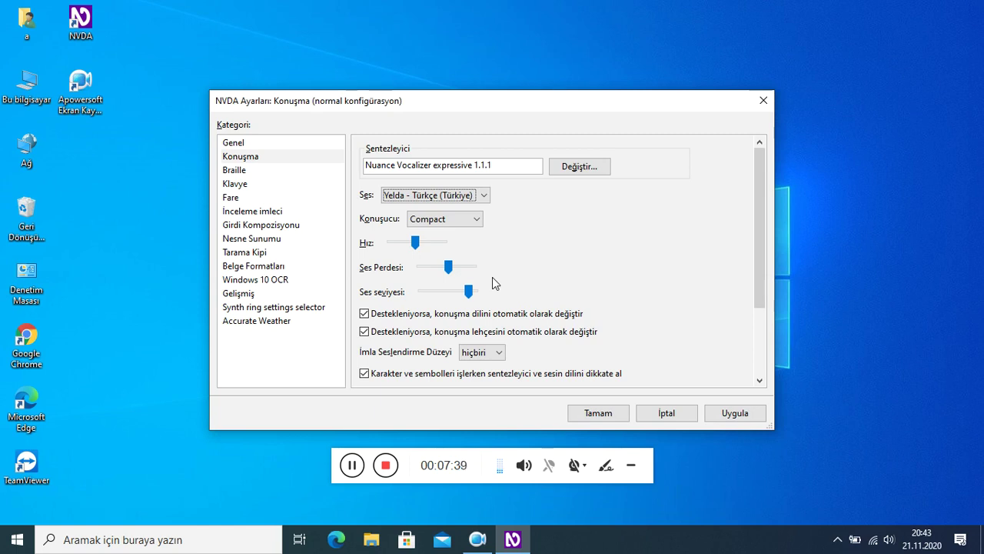
key(Tab)
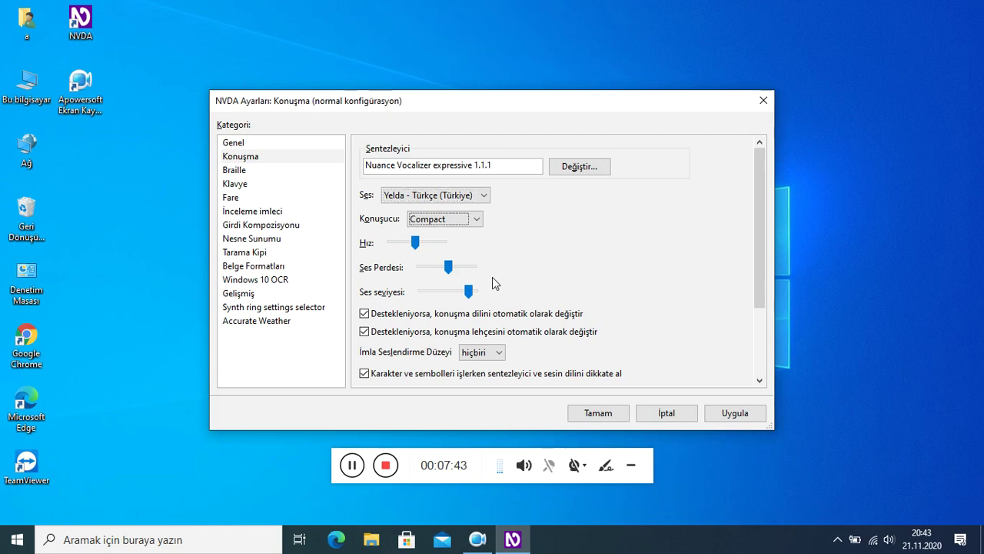
key(Tab)
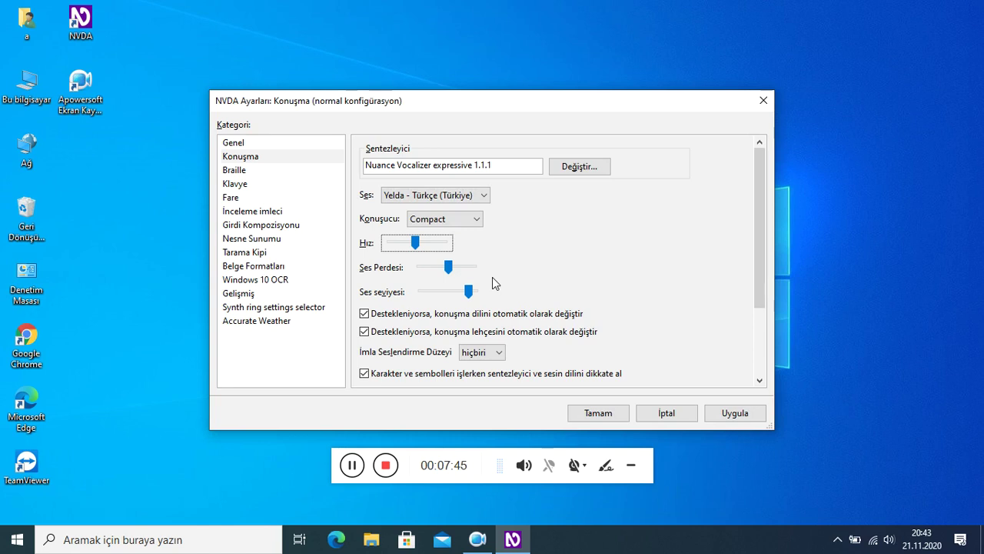
Set the capital-letter pitch change percentage (Büyük harflerde ses perdesi değişim yüzdesi) for the Yelda voice to 35.
key(Tab)
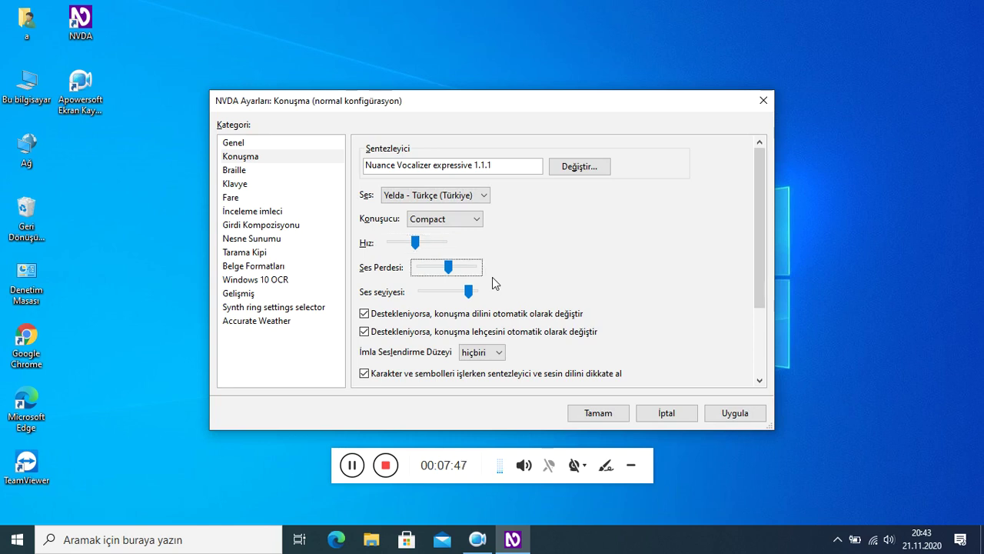
key(Tab)
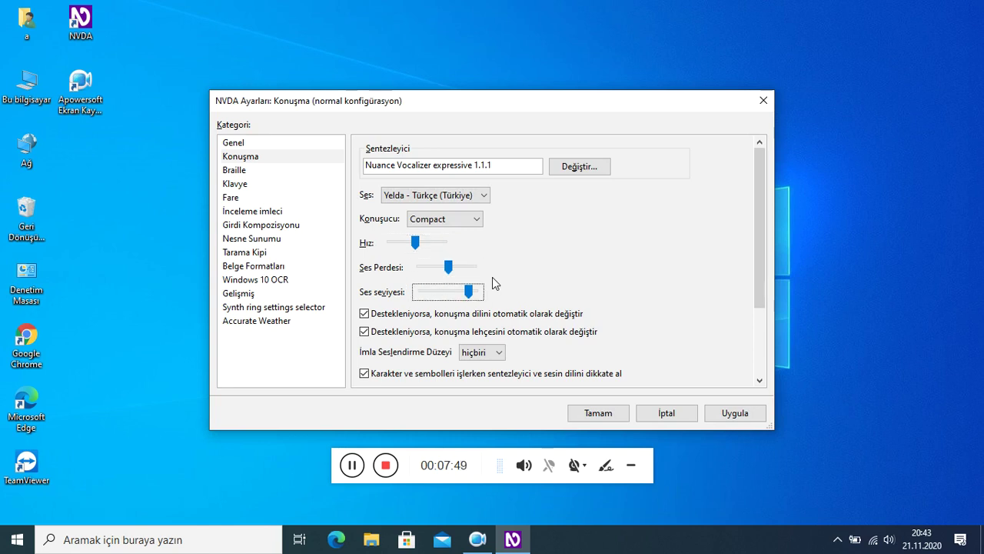
key(Tab)
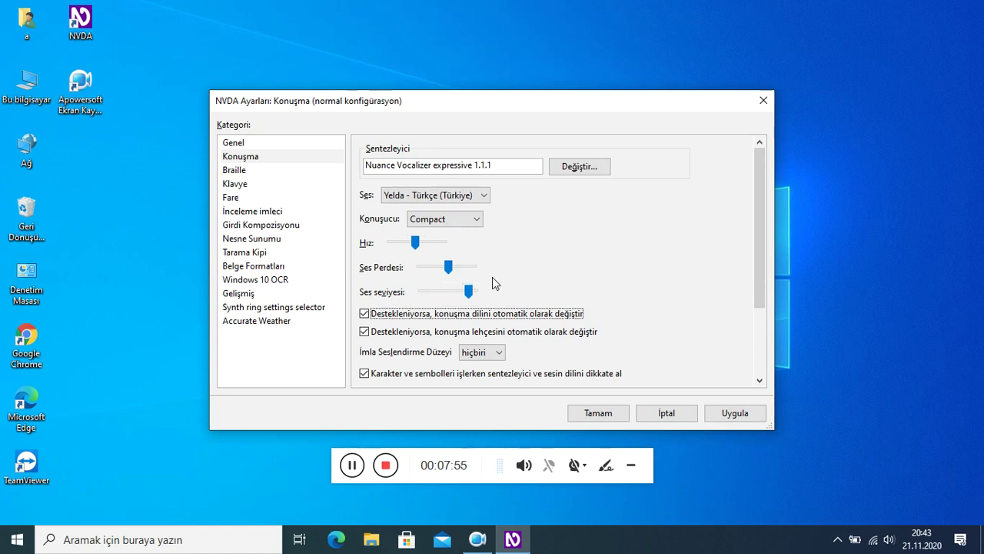
key(Tab)
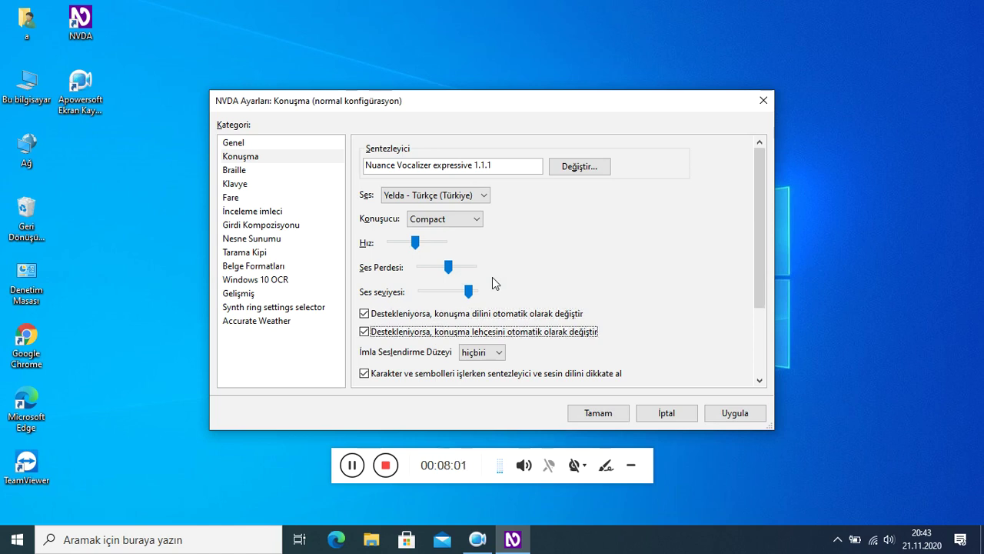
key(Tab)
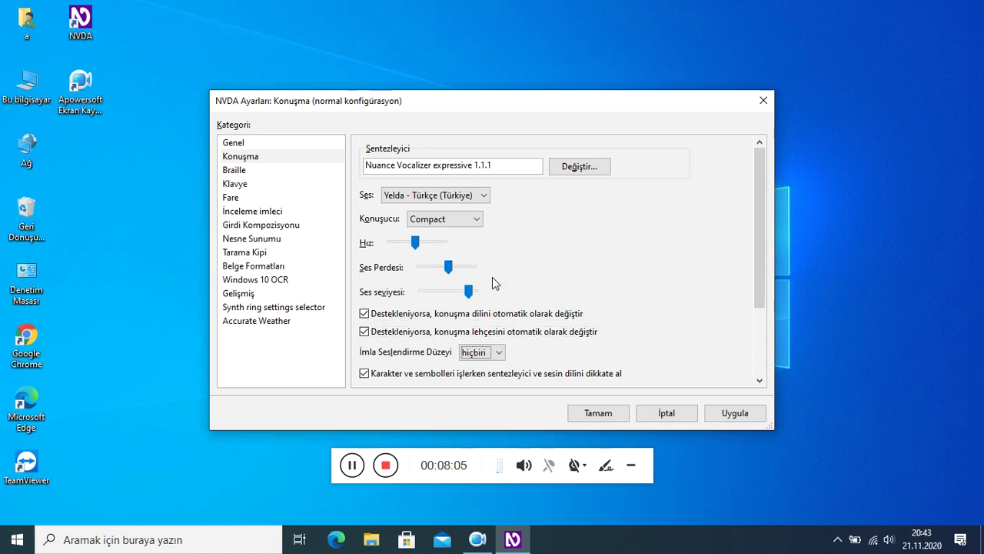
key(Tab)
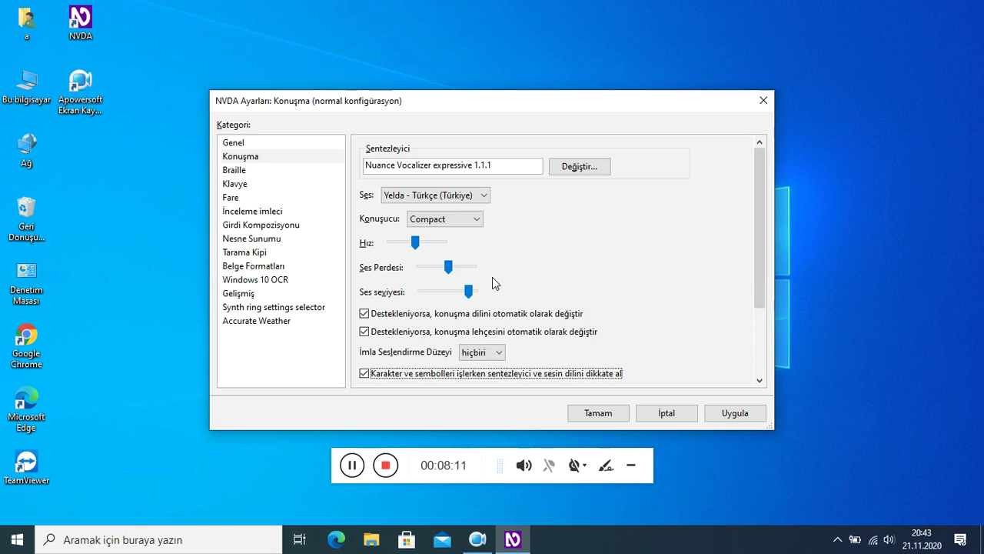
key(Tab)
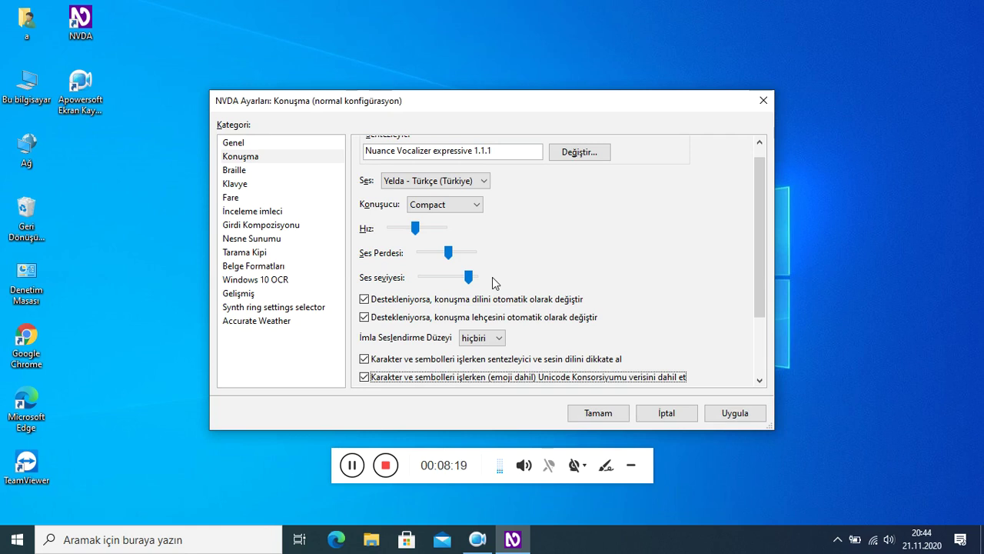
key(Tab)
key(Up)
key(Up)
key(Up)
key(Up)
Enable both Büyük harflerden önce büyük de and Büyük harflerde bip sesi çıkar, and save the speech settings.
key(Tab)
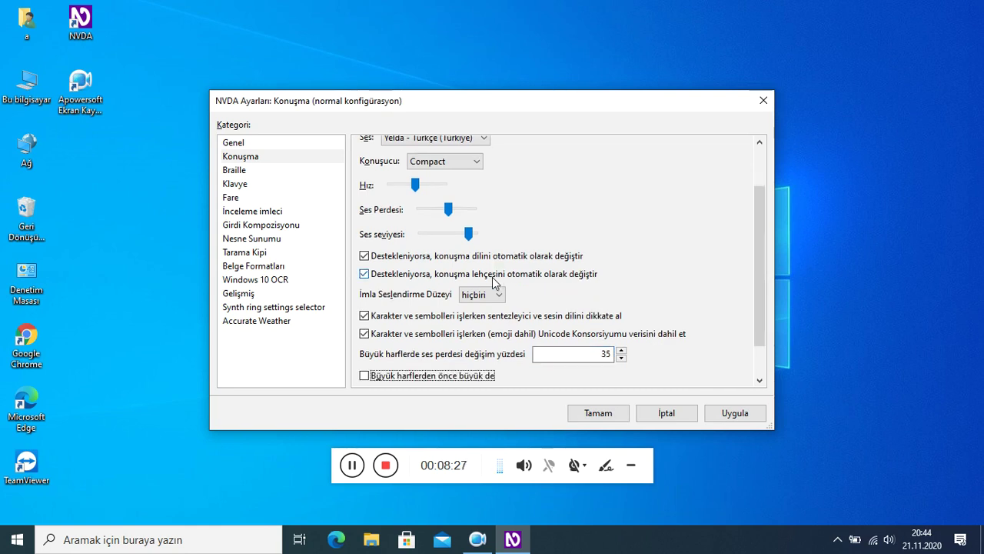
key(space)
key(Tab)
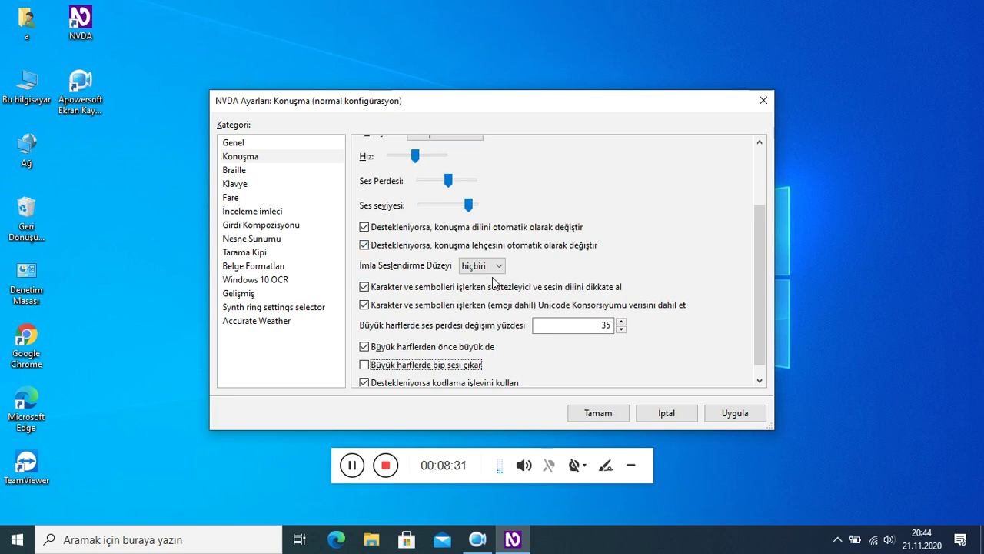
key(space)
key(Tab)
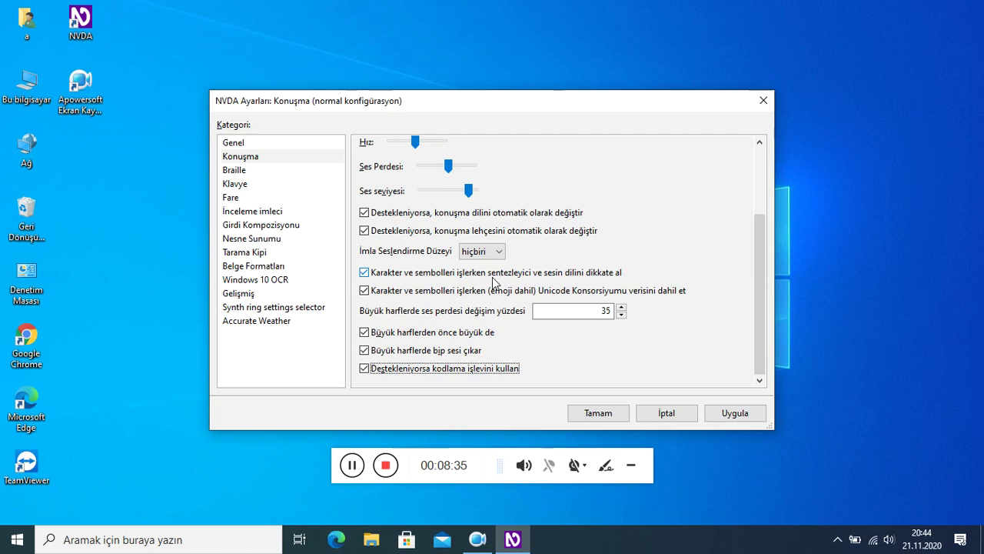
key(Tab)
key(Return)
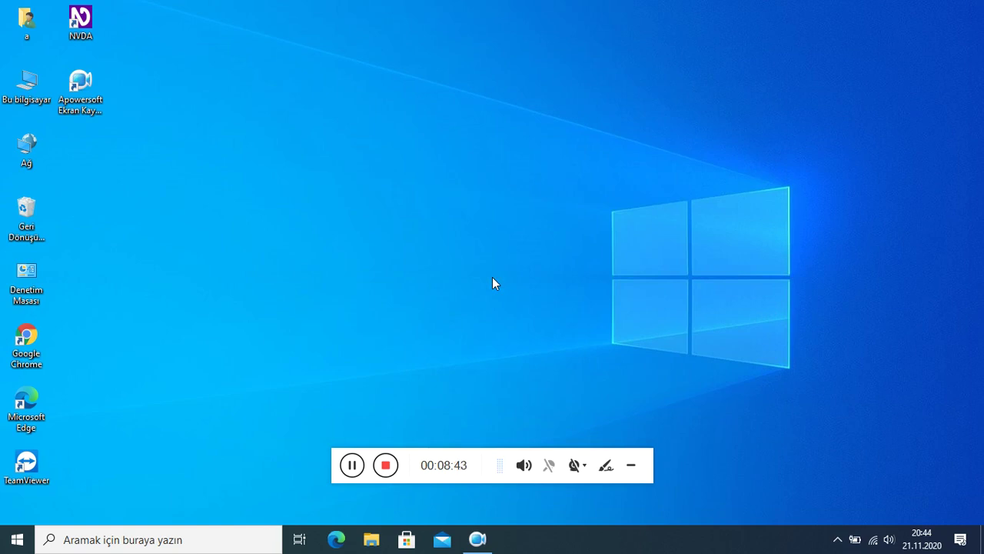
Switch NVDA's synthesizer to Nuance Vocalizer expressive 2.2.
key(ctrl+Insert+s)
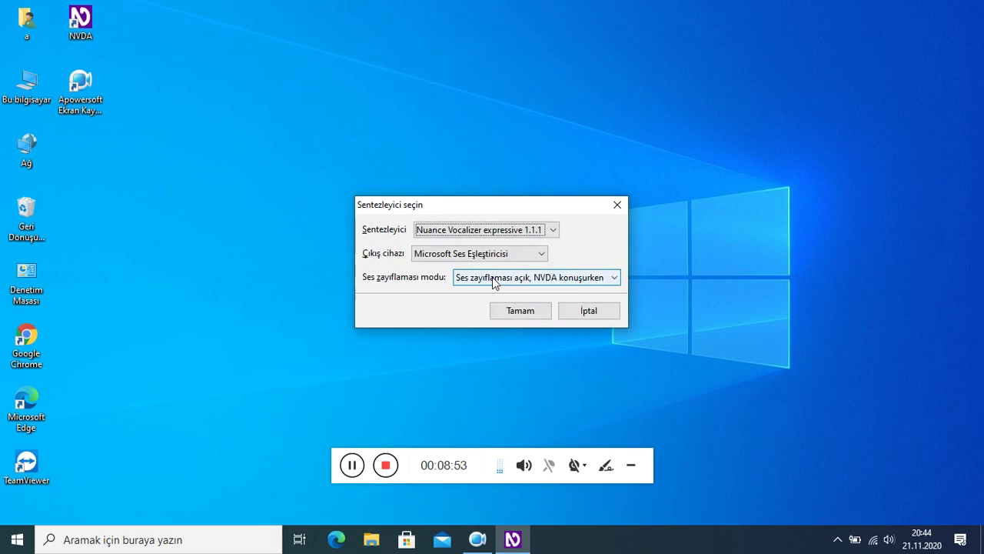
key(Down)
key(Return)
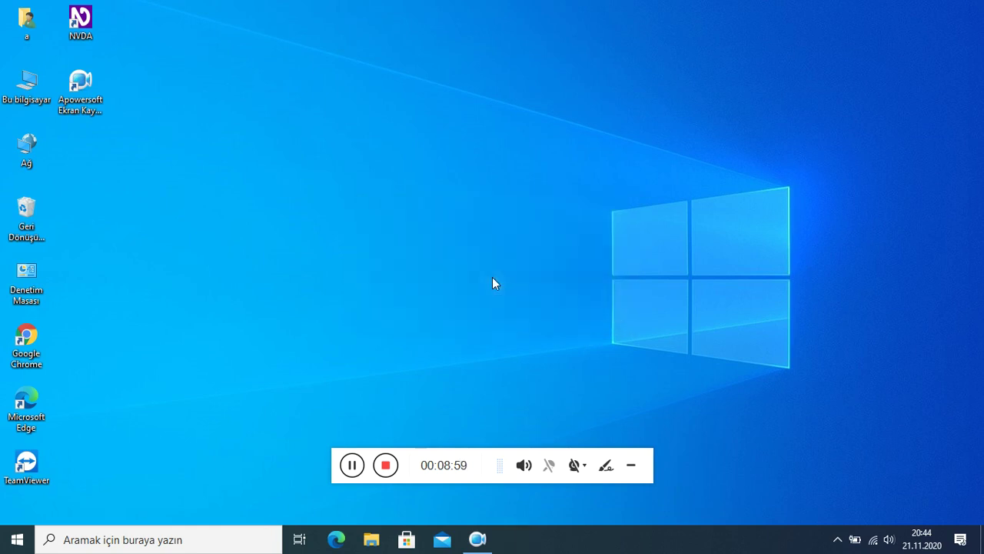
Open the Konuşma (speech) category of the NVDA settings.
key(insert+n)
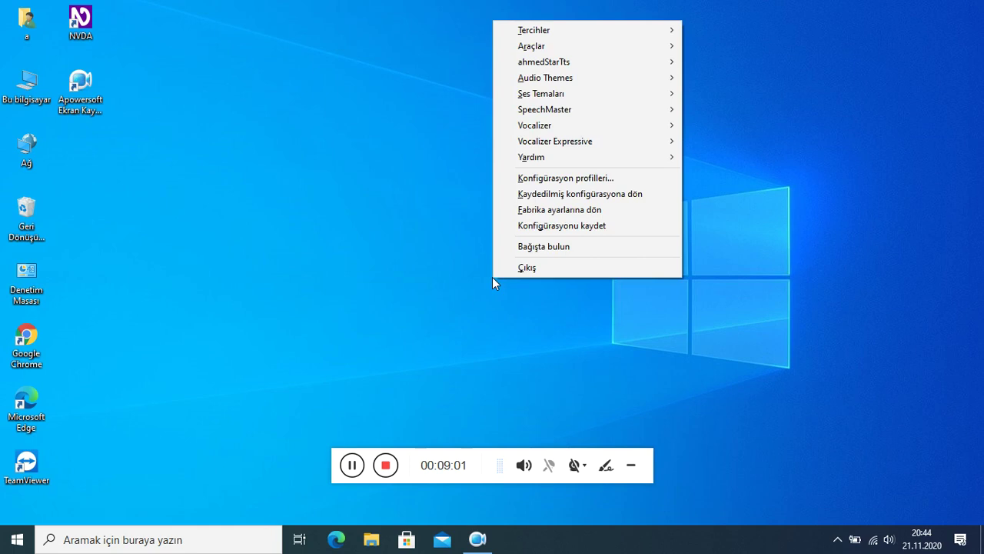
key(Down)
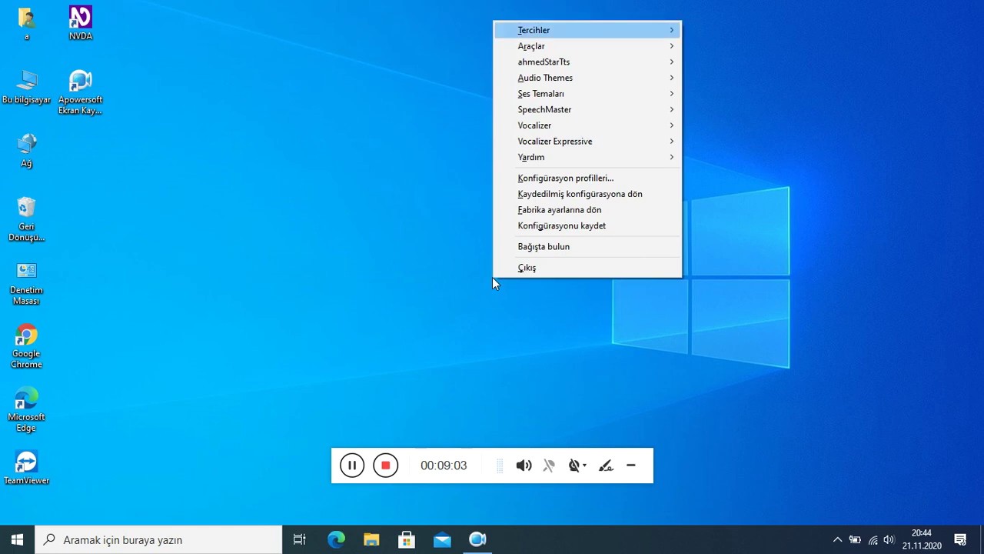
key(Right)
key(Return)
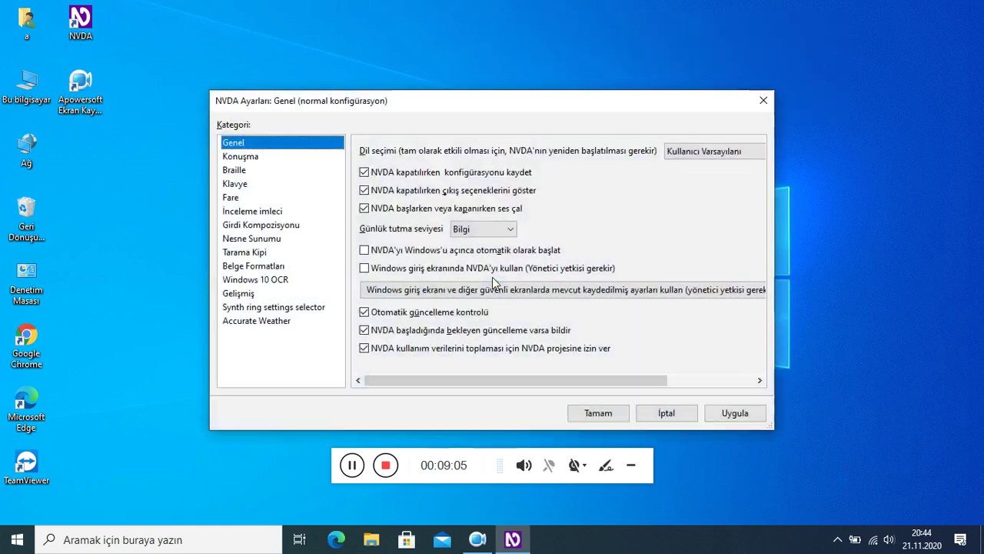
key(Down)
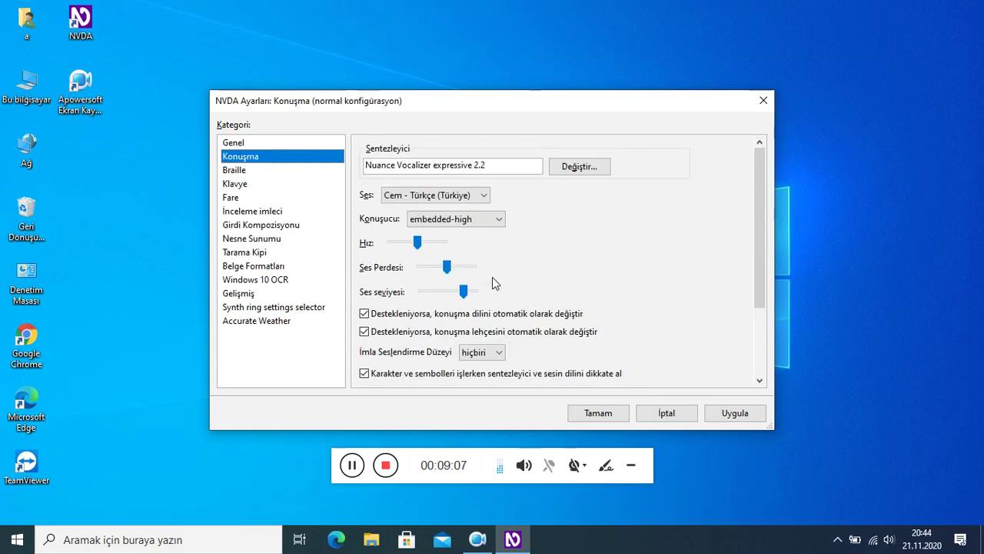
Change the Konuşucu of the Cem voice to embedded-compact and close the settings dialog.
key(Tab)
key(Tab)
key(Tab)
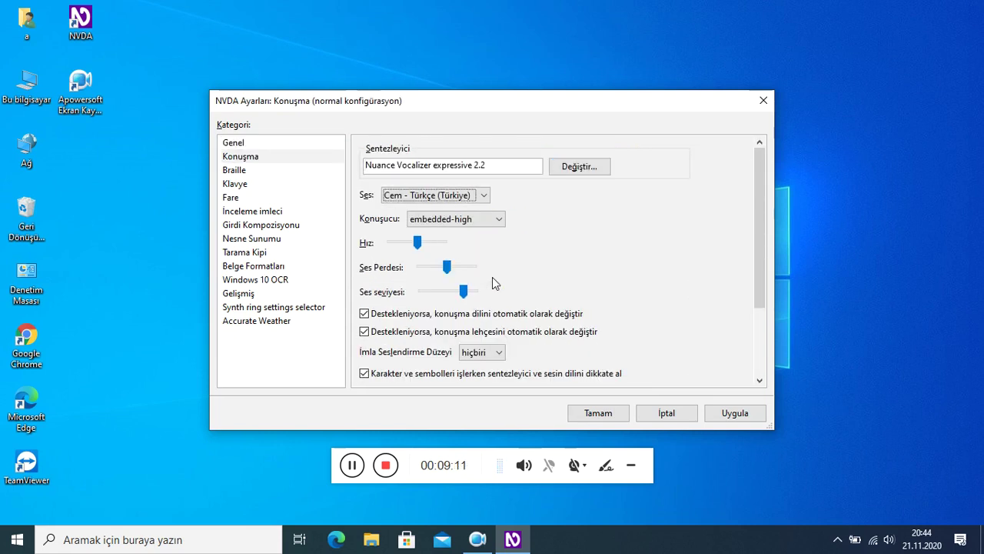
key(Tab)
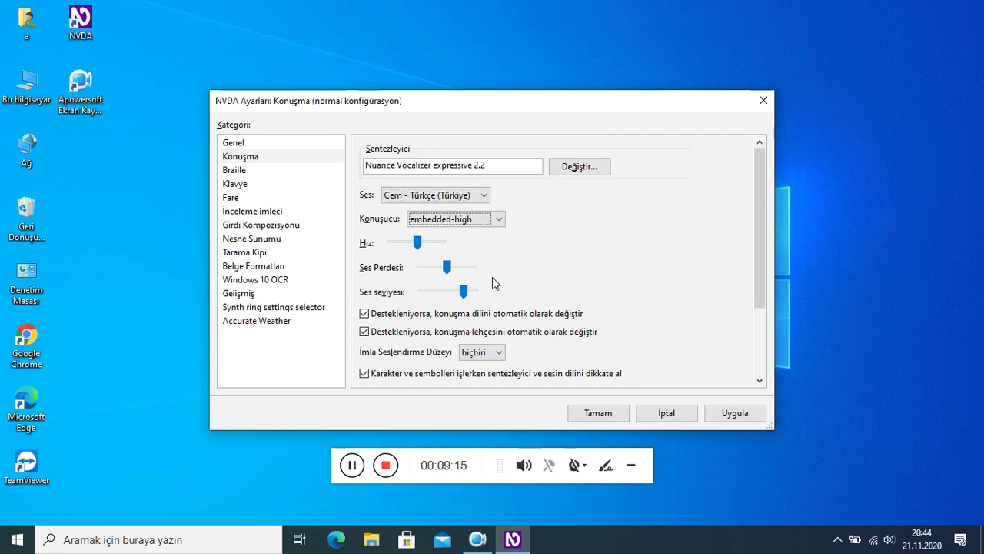
key(Down)
key(Down)
key(Down)
key(Escape)
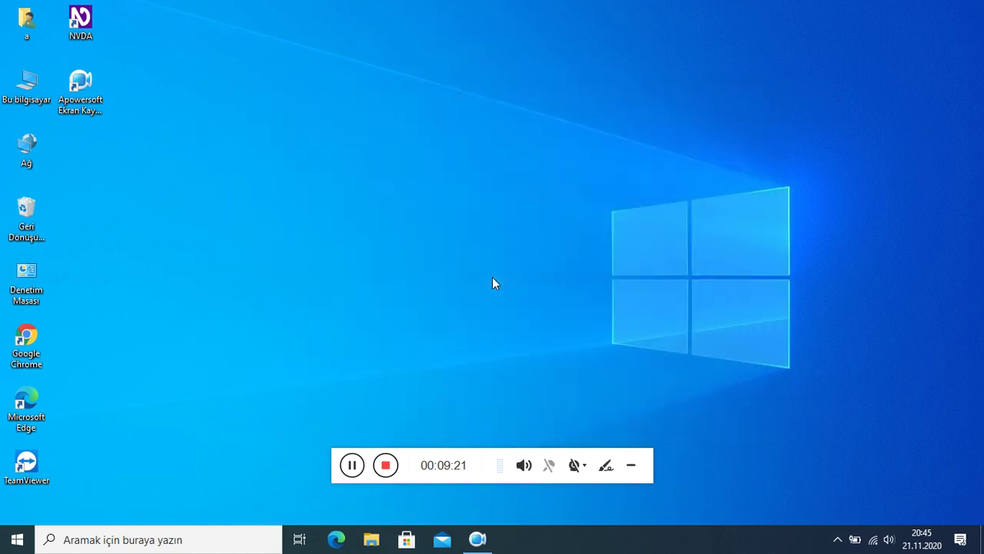
Reopen the NVDA settings at the Konuşma category and go to the voice options.
key(insert+n)
key(Down)
key(Right)
key(Return)
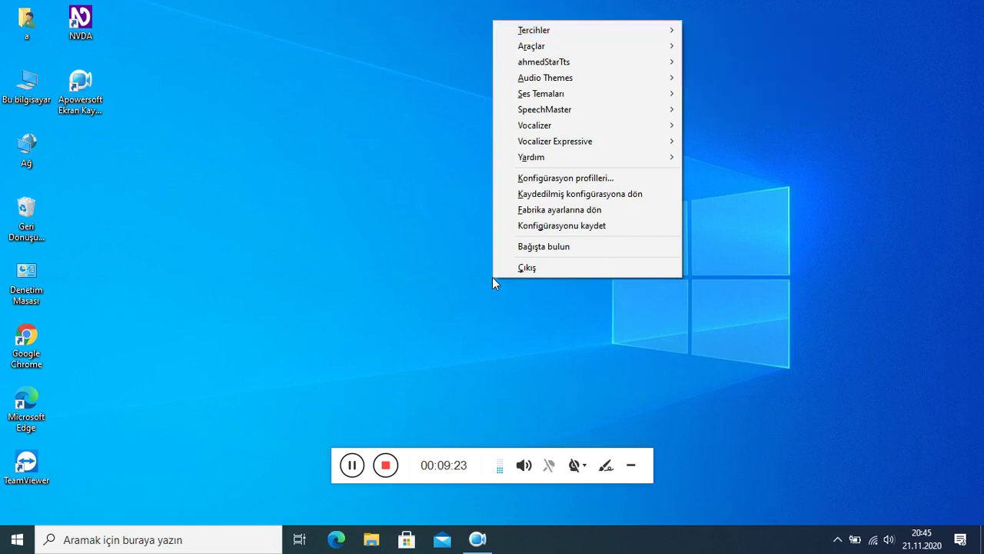
key(Down)
key(Tab)
key(Tab)
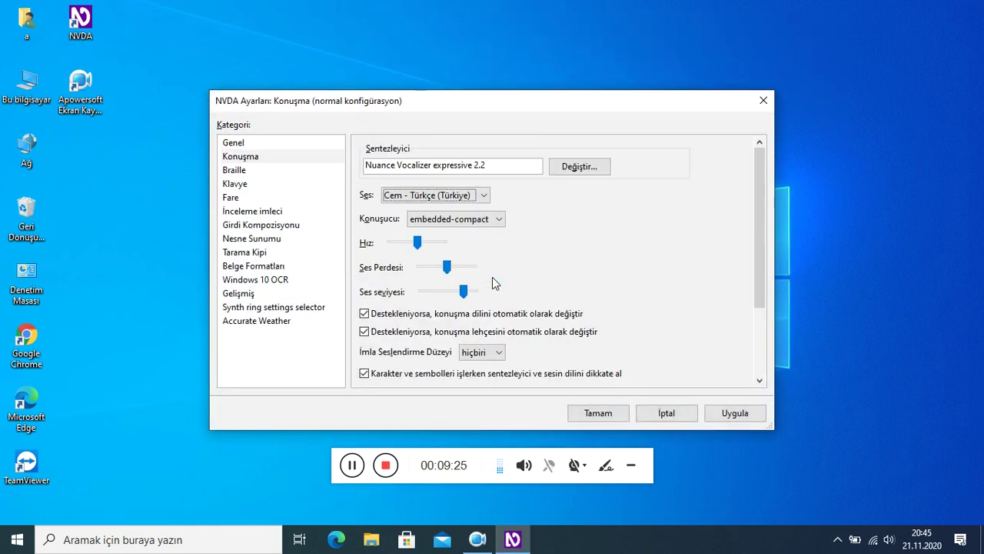
Lower the Hız (rate) of the Cem voice by two increments.
key(Tab)
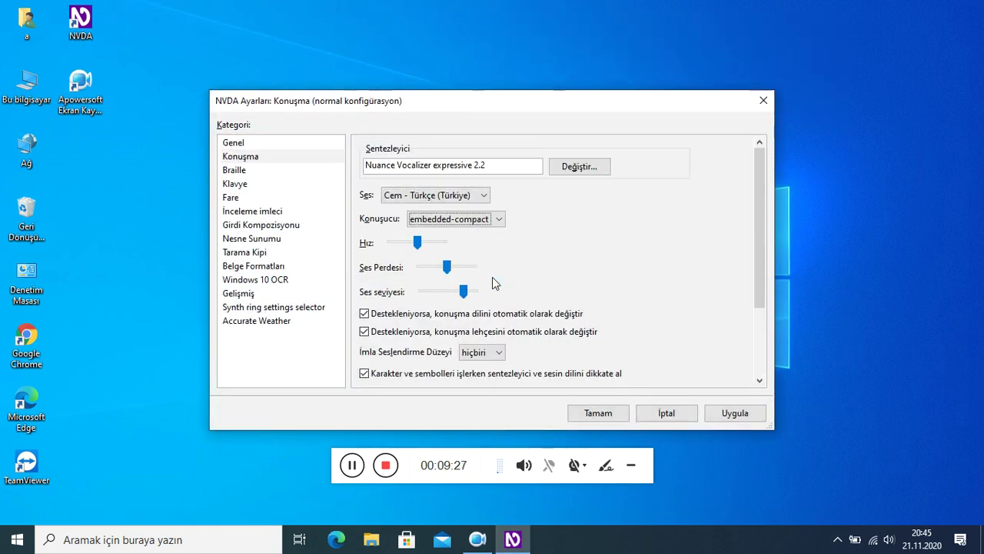
key(Tab)
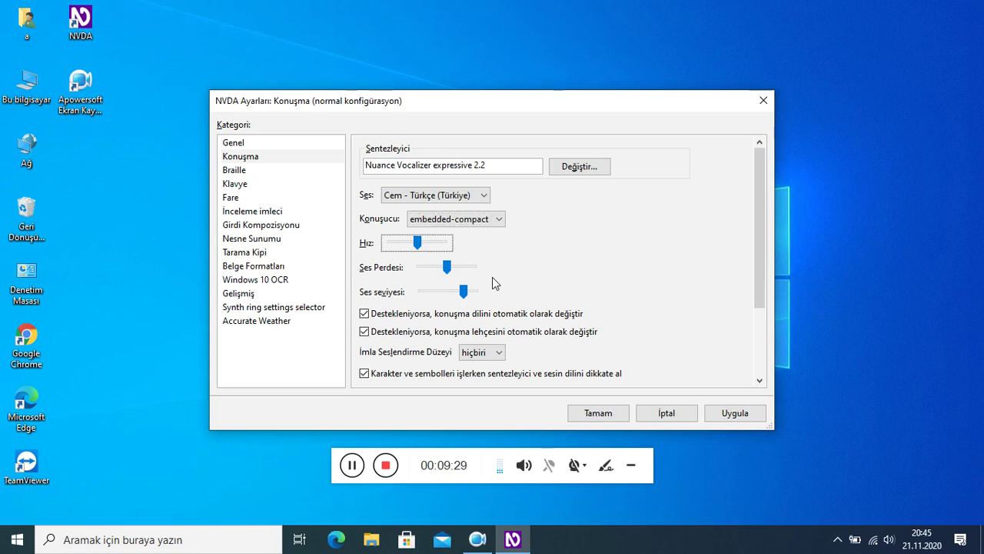
key(Left)
key(Left)
Raise the Ses Perdesi (pitch) of the Cem voice by about four increments.
key(Tab)
key(Right)
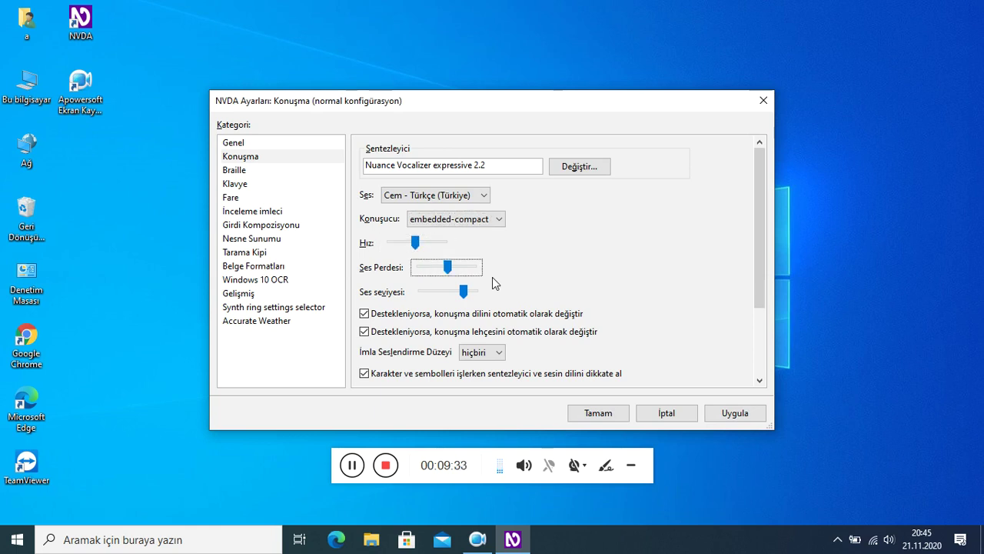
key(Right)
key(Right)
key(Right)
Raise the Ses seviyesi (volume) of the Cem voice by about eight increments.
key(Tab)
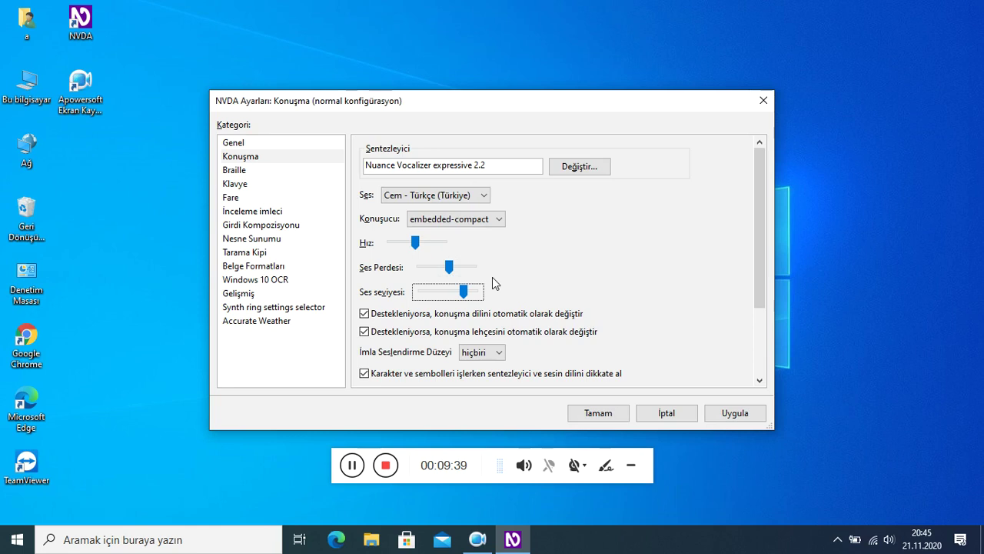
key(Right)
key(Right)
key(Right)
key(Right)
key(Right)
key(Right)
key(Right)
key(Right)
Set the capital-letter pitch change percentage (Büyük harflerde ses perdesi değişim yüzdesi) for the Cem voice to 39.
key(Tab)
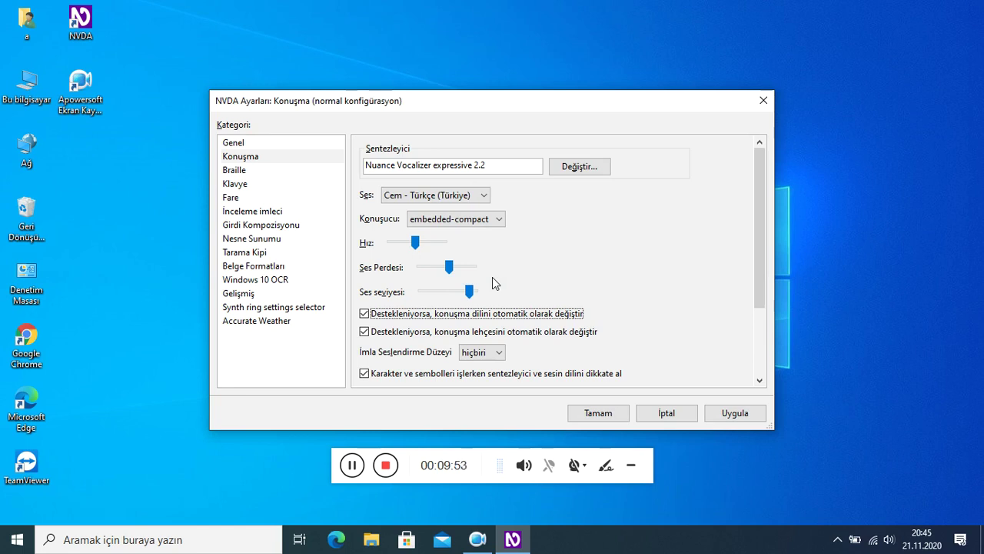
key(Tab)
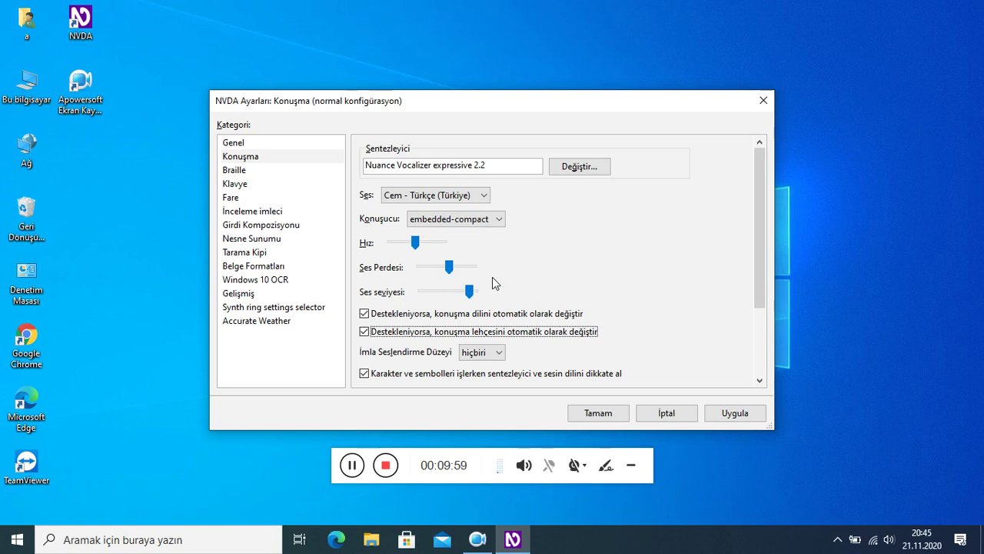
key(Tab)
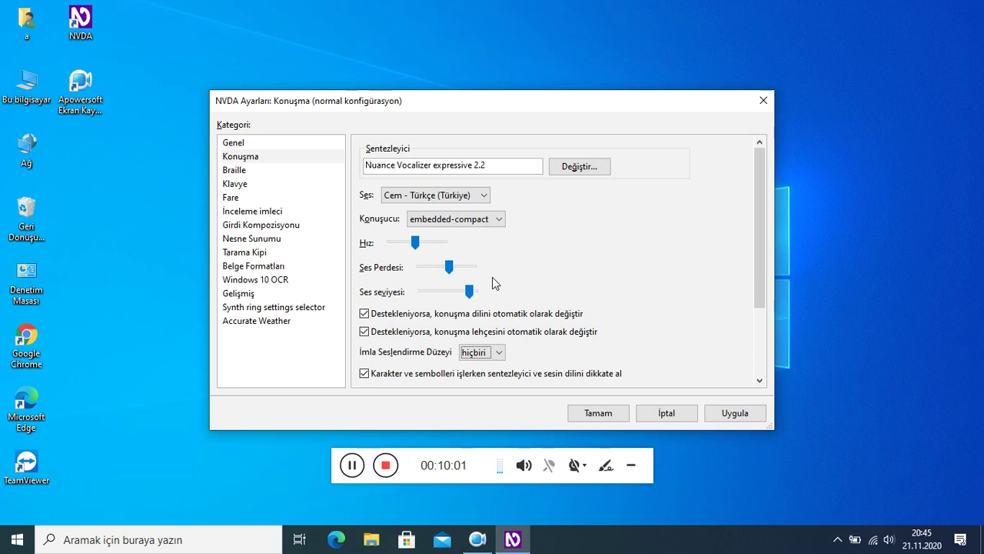
key(Tab)
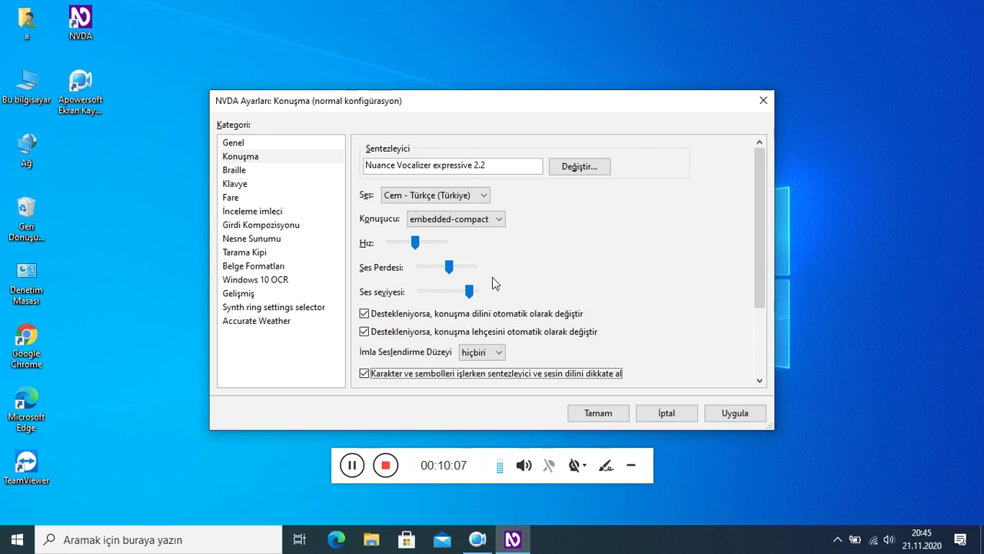
key(Tab)
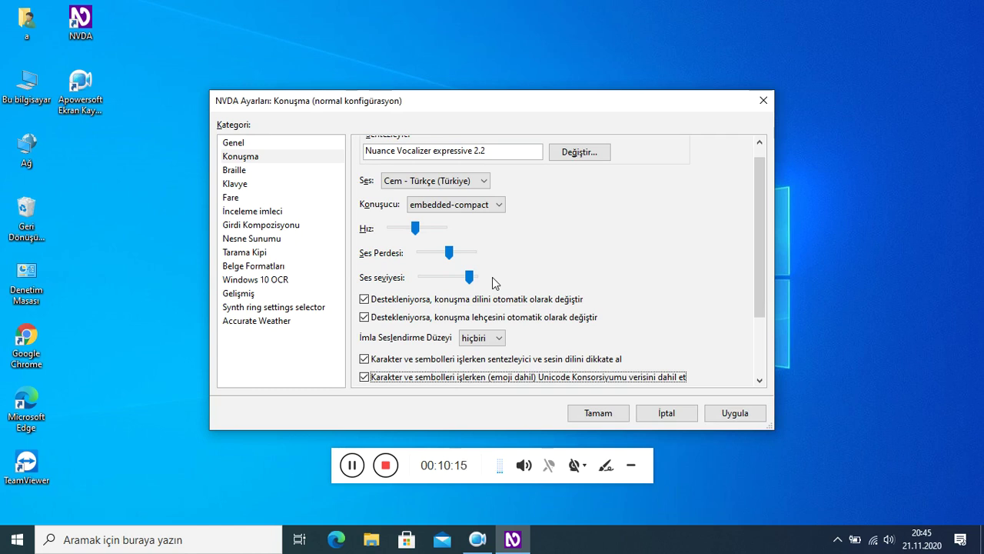
key(Tab)
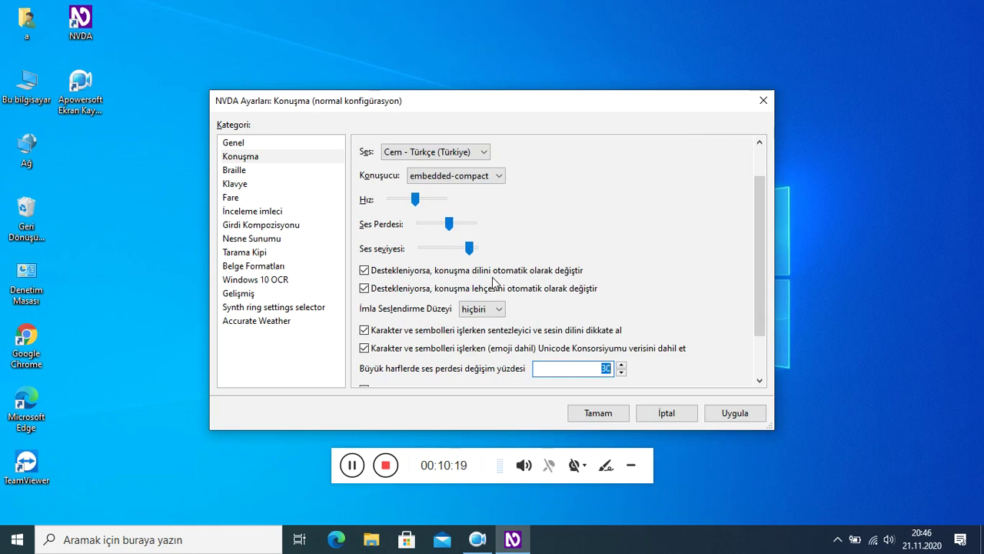
key(Up)
key(Up)
key(Up)
key(Up)
key(Up)
key(Up)
key(Up)
Enable Büyük harflerden önce büyük de and Büyük harflerde bip sesi çıkar for the Cem voice.
key(Tab)
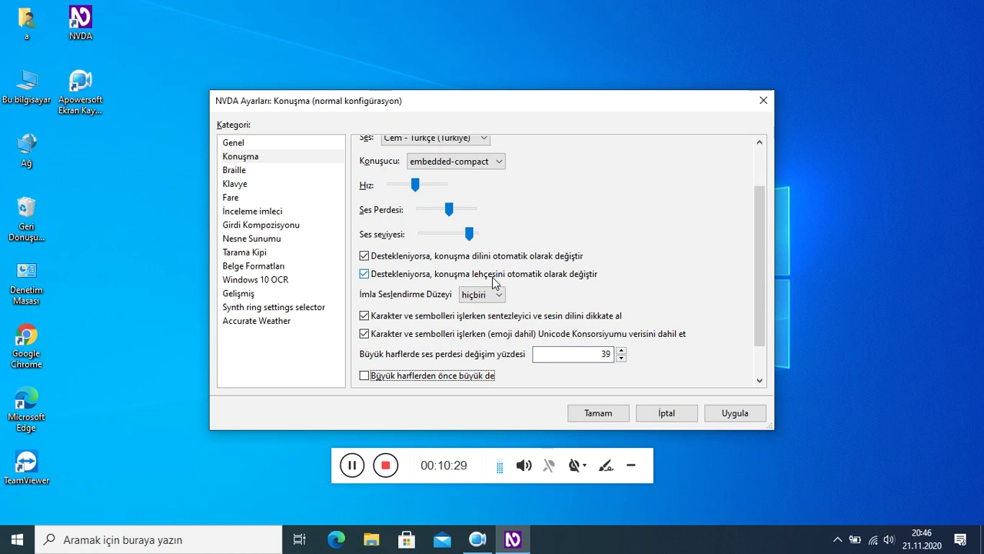
key(space)
key(Tab)
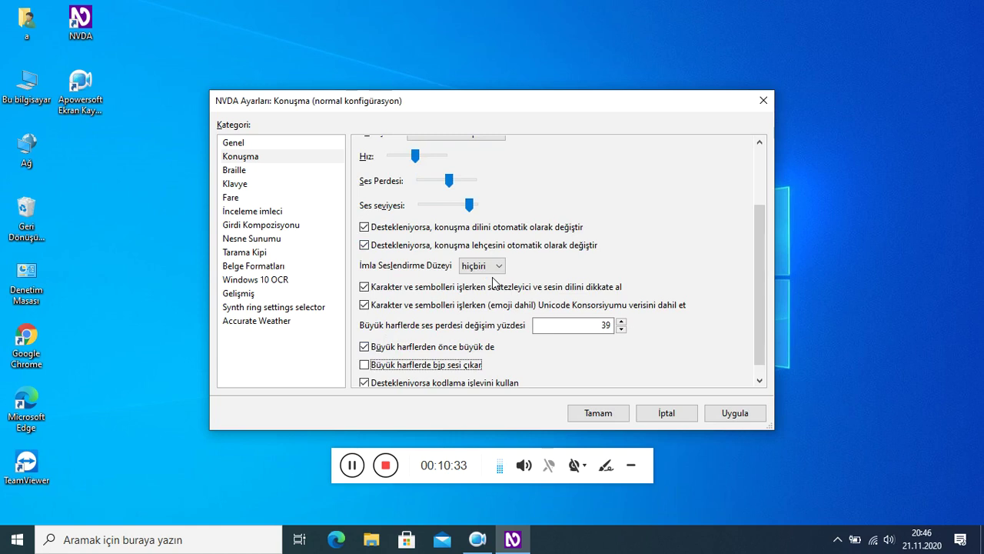
key(space)
key(Tab)
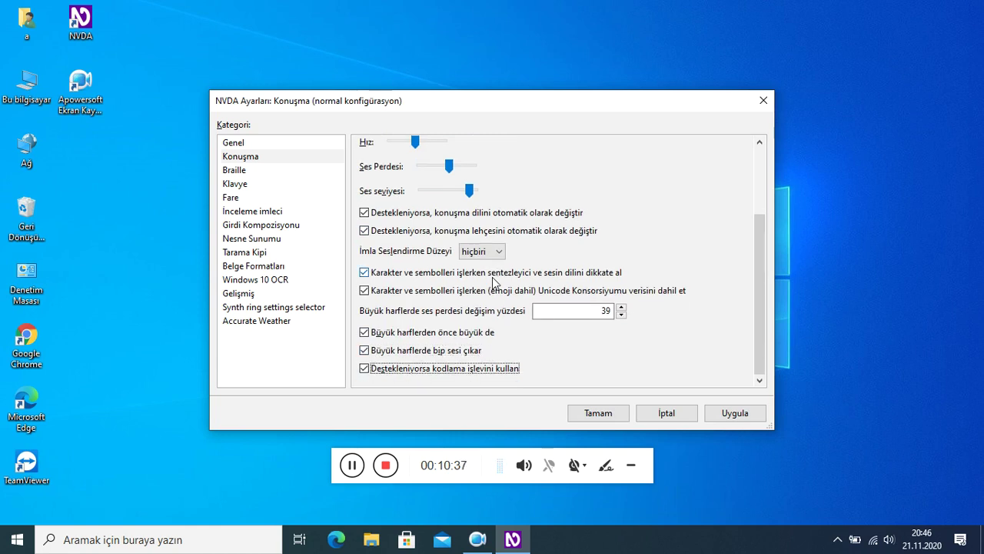
Save the Cem voice's speech settings and switch the synthesizer to SpeechPlayer in Espeak.
key(Tab)
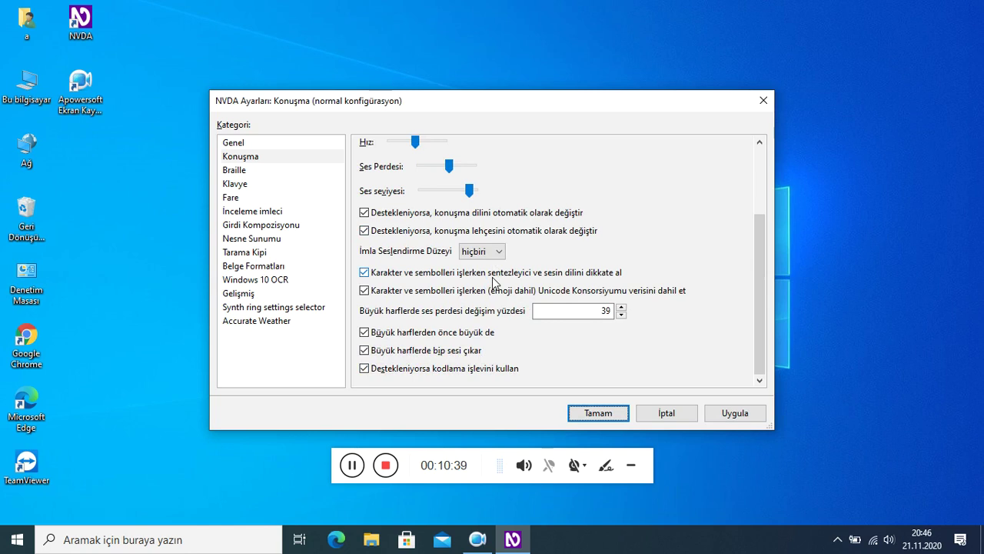
key(Return)
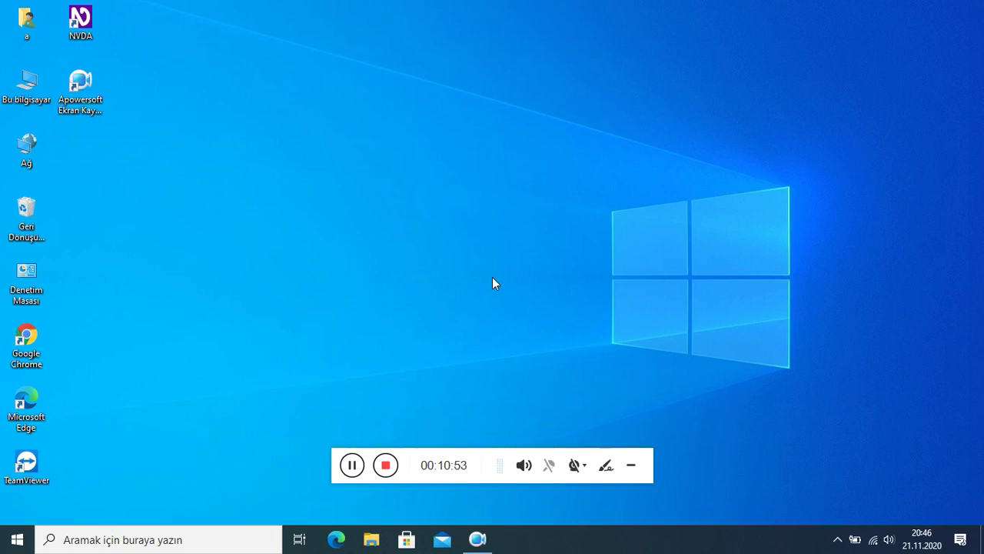
key(ctrl+Insert+s)
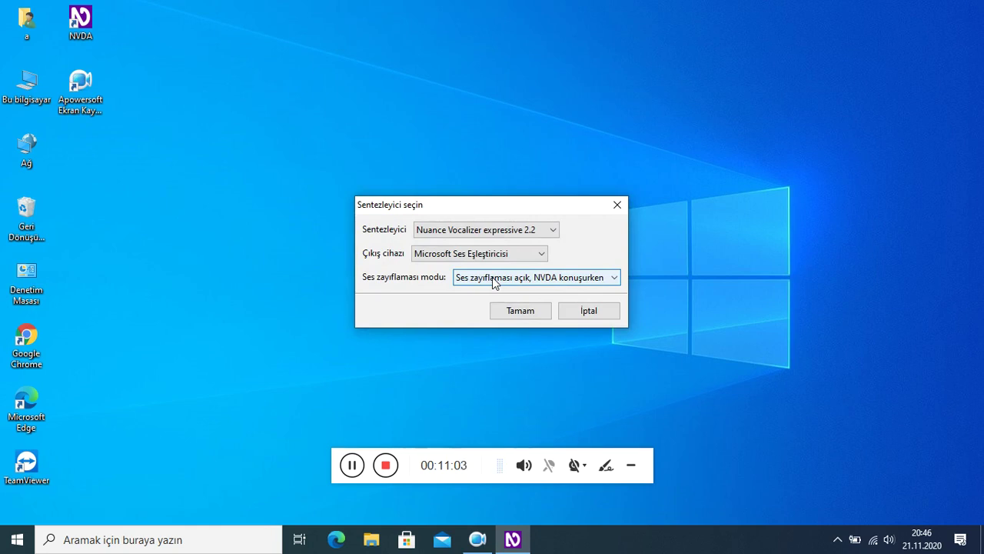
key(Down)
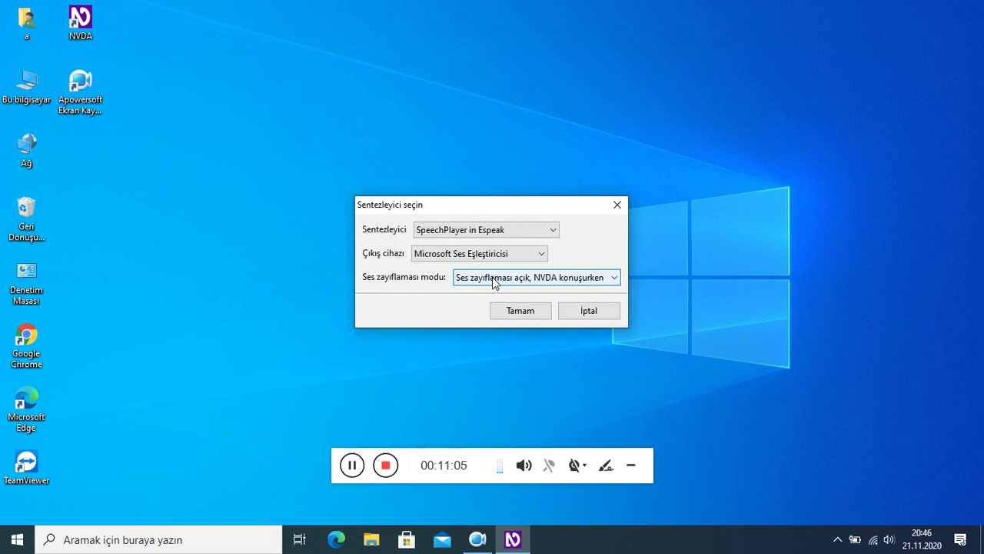
key(Return)
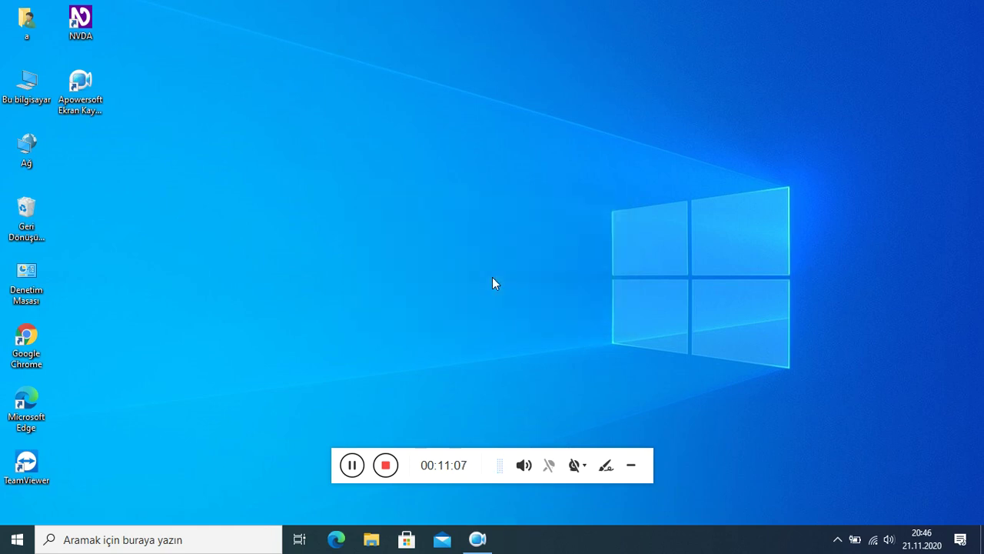
Open the Konuşma settings and lower the Hız (rate) of the turkish voice with speaker Edward by about three increments.
key(Insert+n)
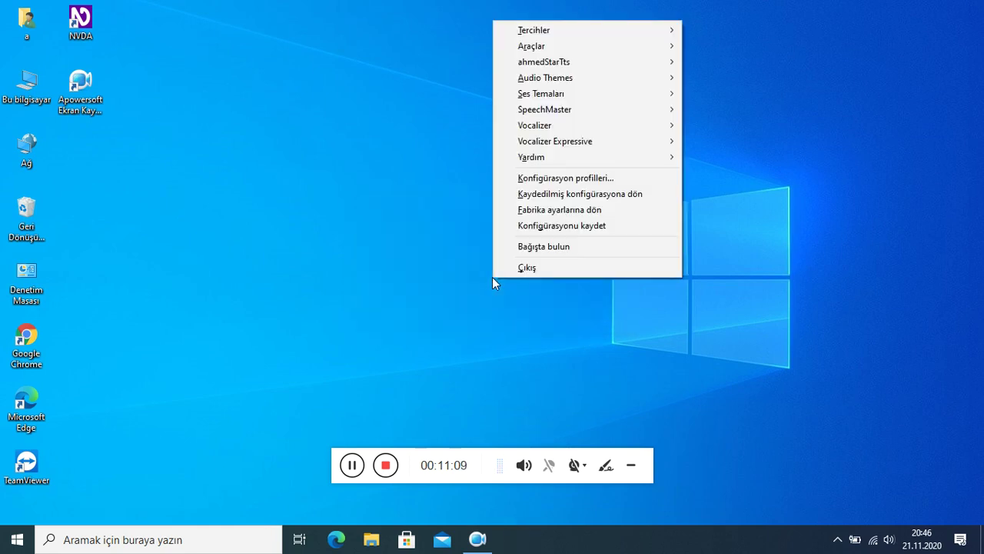
key(Down)
key(Right)
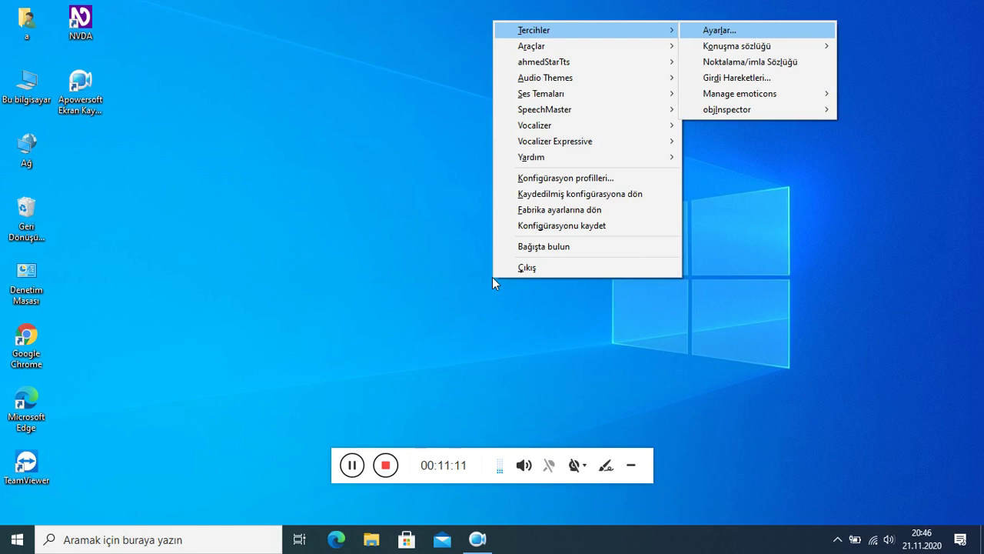
key(Return)
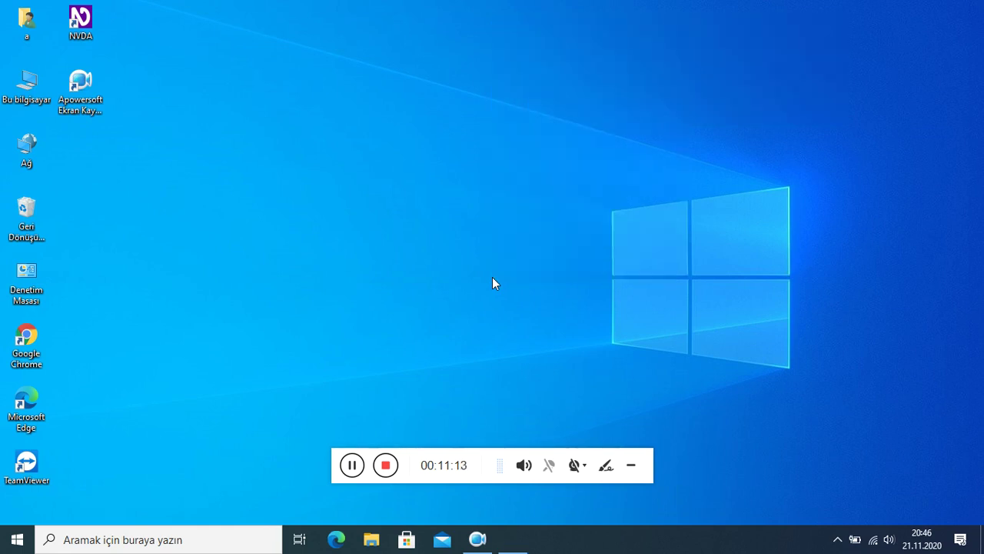
key(Down)
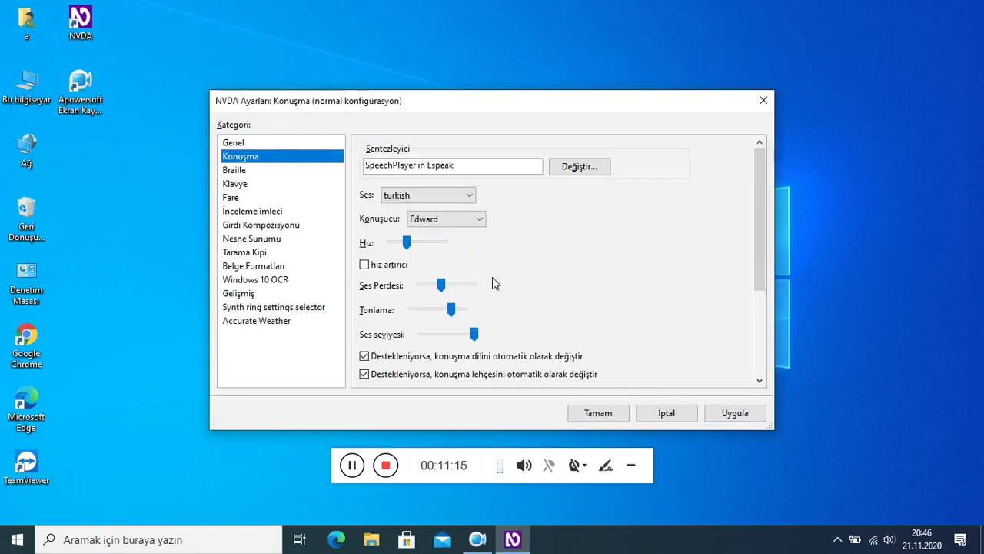
key(Tab)
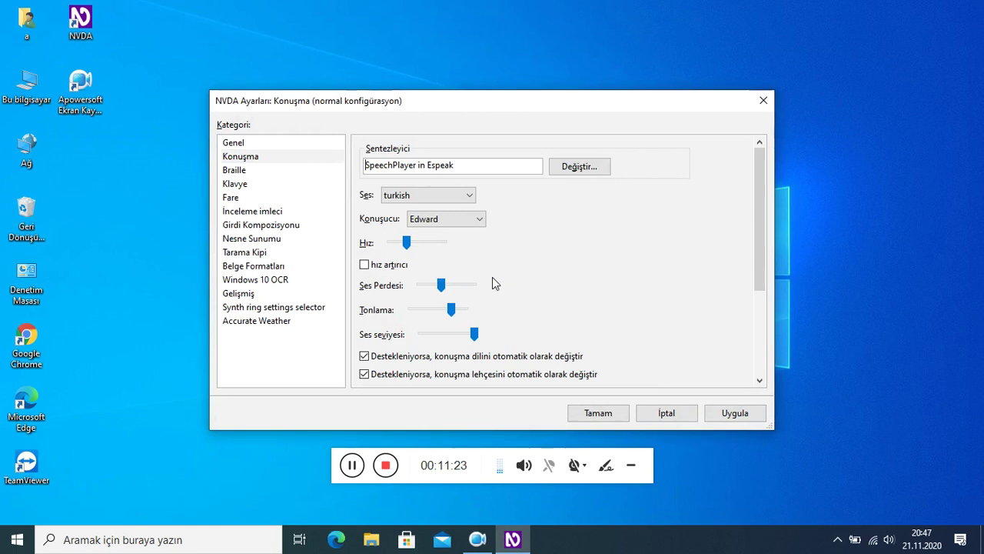
key(Tab)
key(Tab)
key(Tab)
key(Tab)
key(Left)
key(Left)
key(Left)
Raise the Ses Perdesi (pitch) of the Edward speaker by about six increments.
key(Tab)
key(Tab)
key(Right)
key(Right)
key(Right)
key(Right)
key(Right)
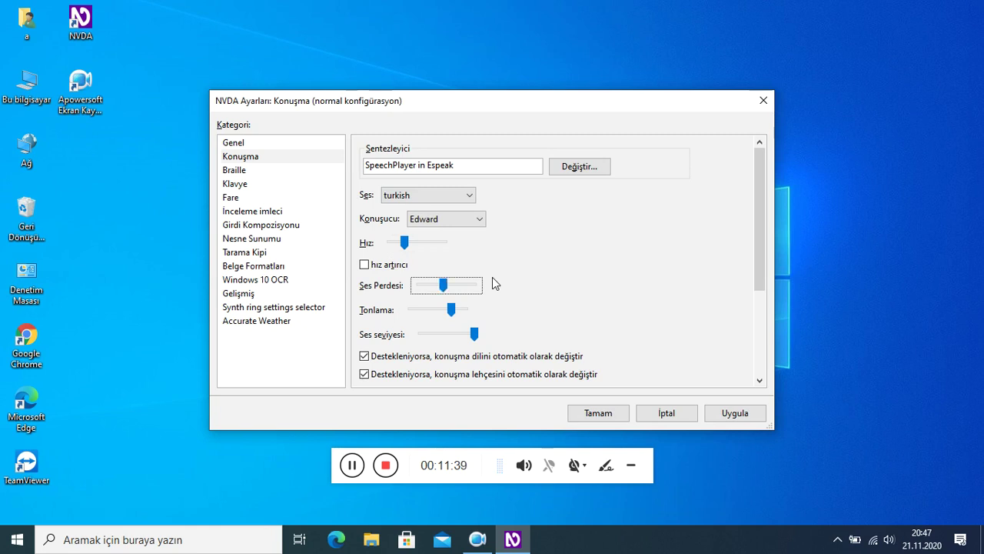
key(Right)
Lower the Tonlama (inflection) of the Edward speaker to its minimum.
key(Tab)
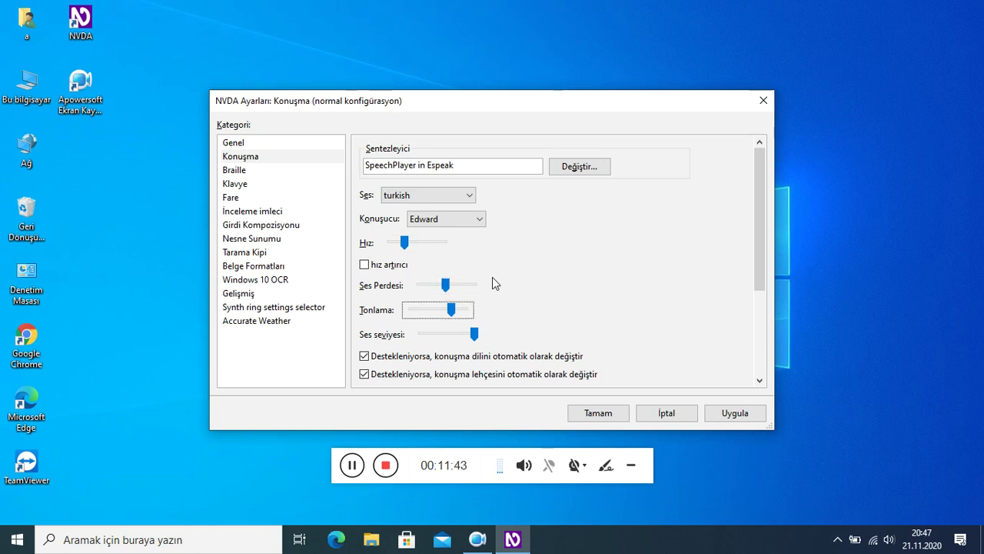
key(Left)
key(Left)
key(Left)
key(Left)
key(Left)
key(Left)
key(Left)
key(Left)
key(Left)
key(Left)
key(Left)
key(Left)
key(Left)
key(Left)
Set the capital-letter pitch change percentage (Büyük harflerde ses perdesi değişim yüzdesi) for SpeechPlayer in Espeak to 36.
key(Tab)
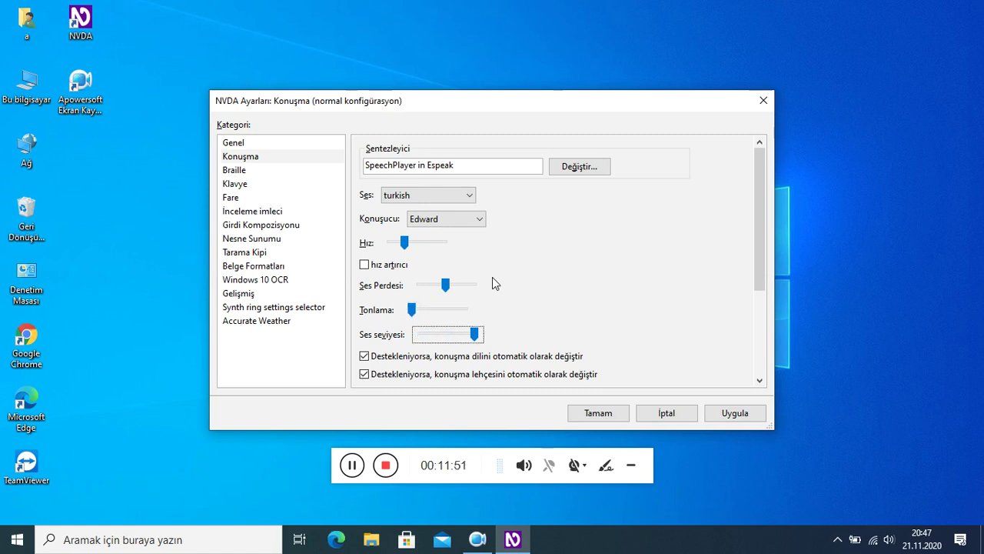
key(Tab)
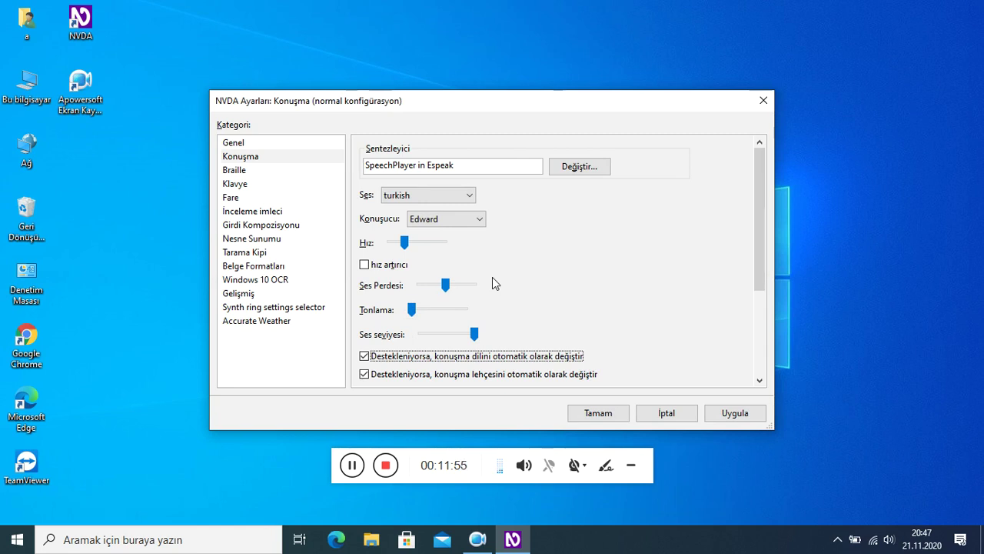
key(Tab)
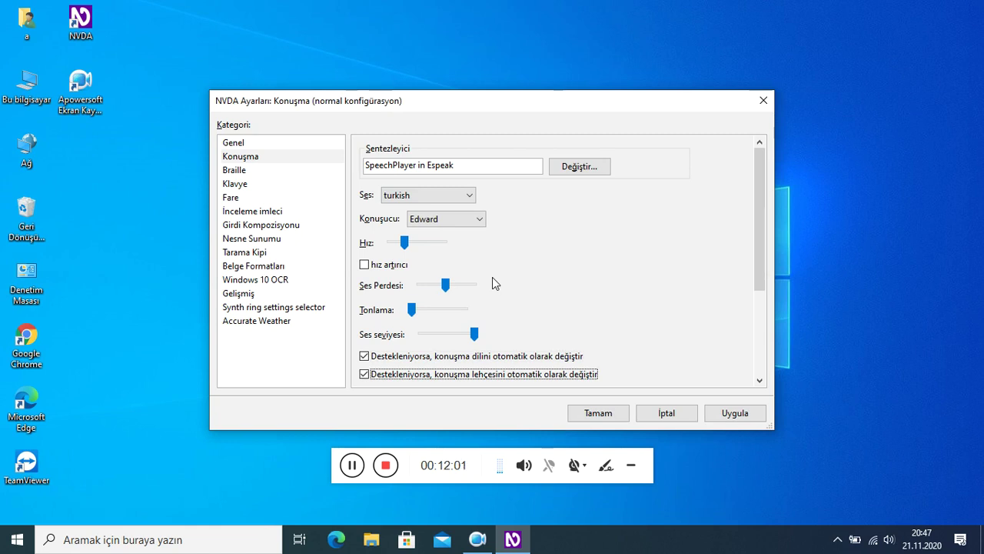
key(Tab)
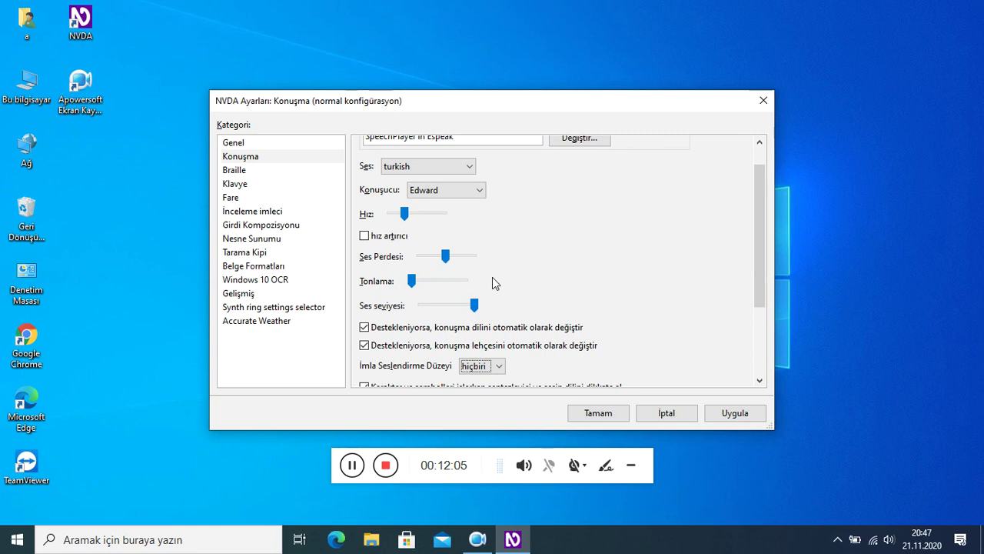
key(Tab)
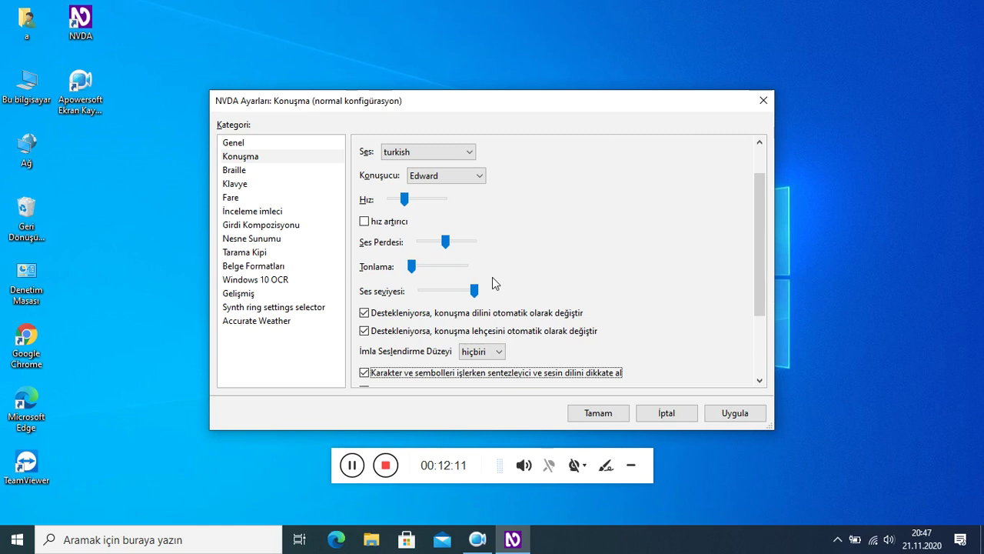
key(Tab)
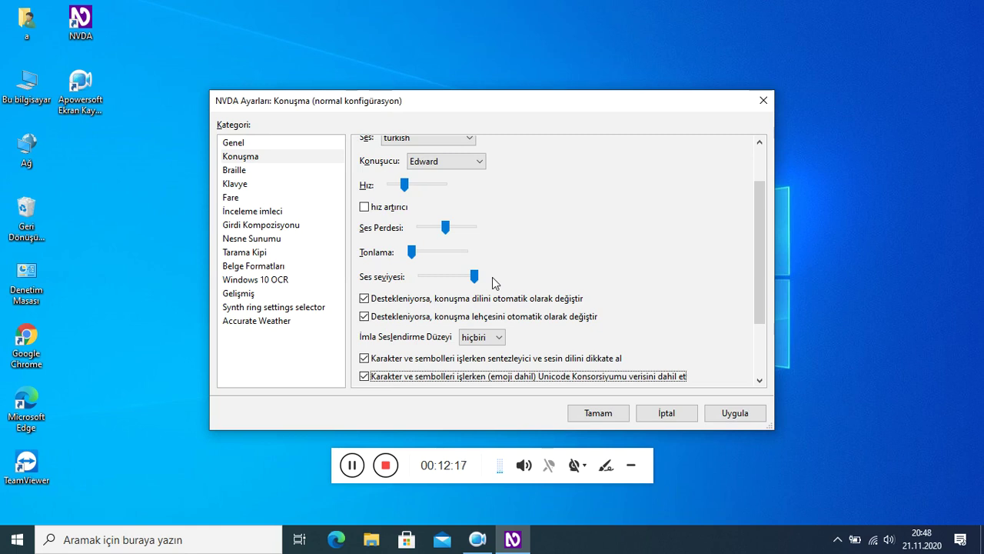
key(Tab)
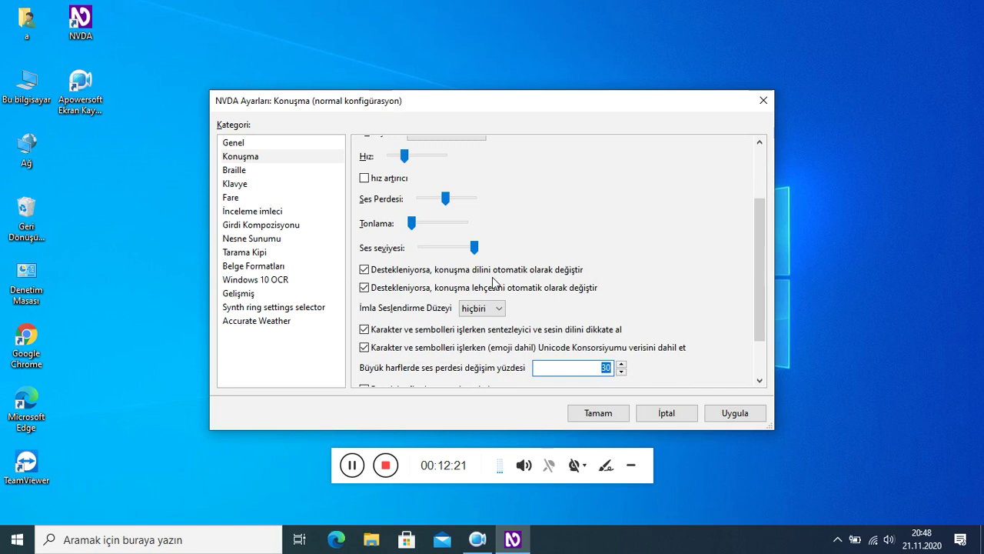
key(Up)
key(Up)
key(Up)
key(Up)
key(Up)
key(Up)
Enable Büyük harflerden önce büyük de and Büyük harflerde bip sesi çıkar for SpeechPlayer in Espeak and save the settings.
key(Tab)
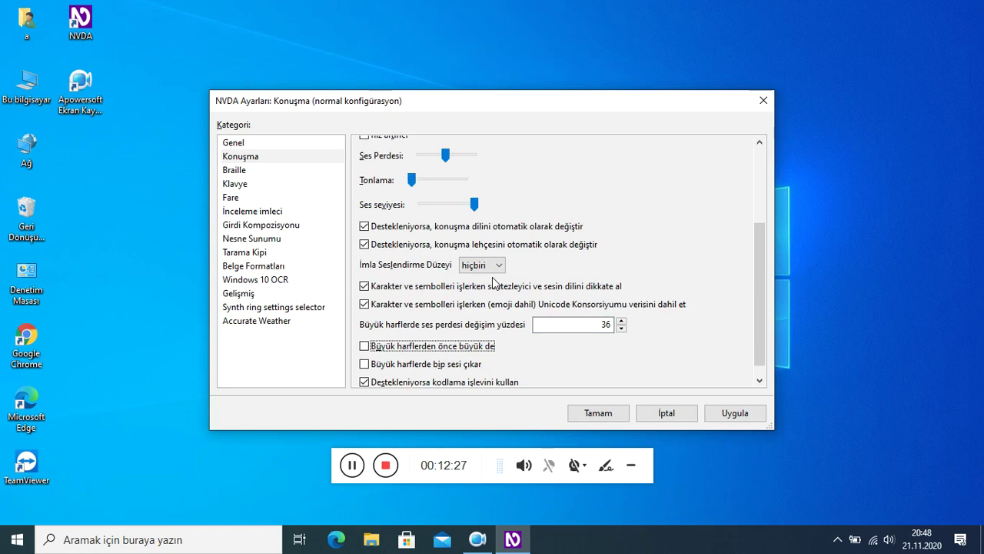
key(space)
key(Tab)
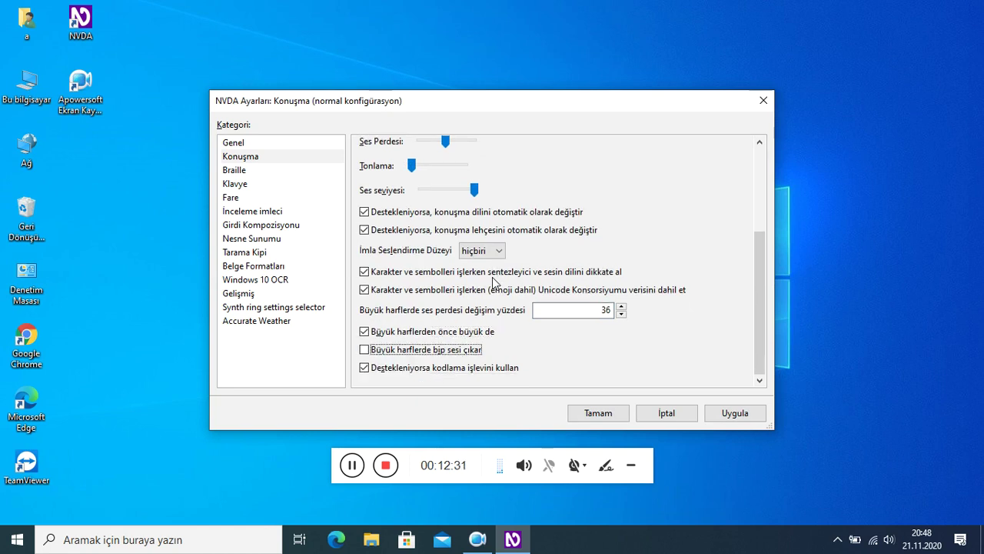
key(space)
key(Tab)
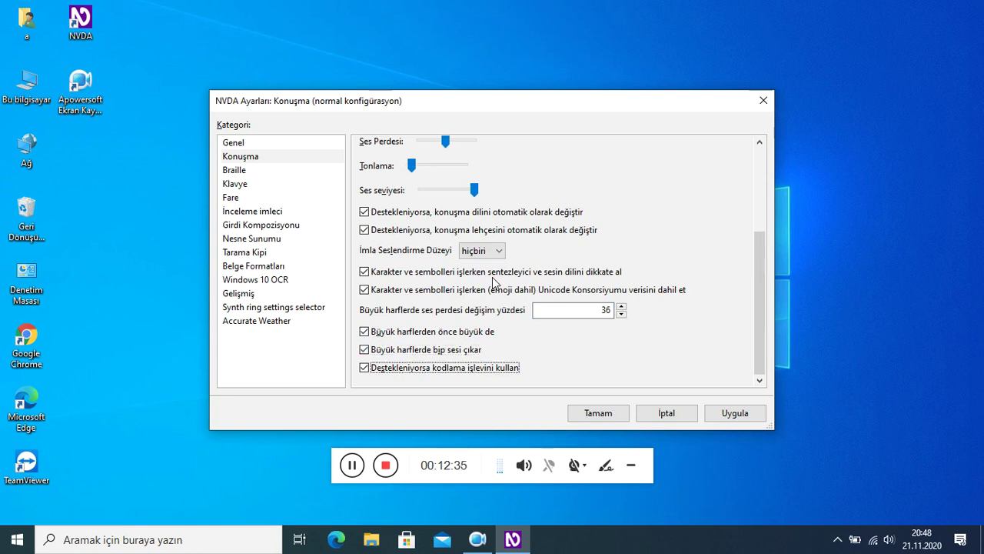
key(Tab)
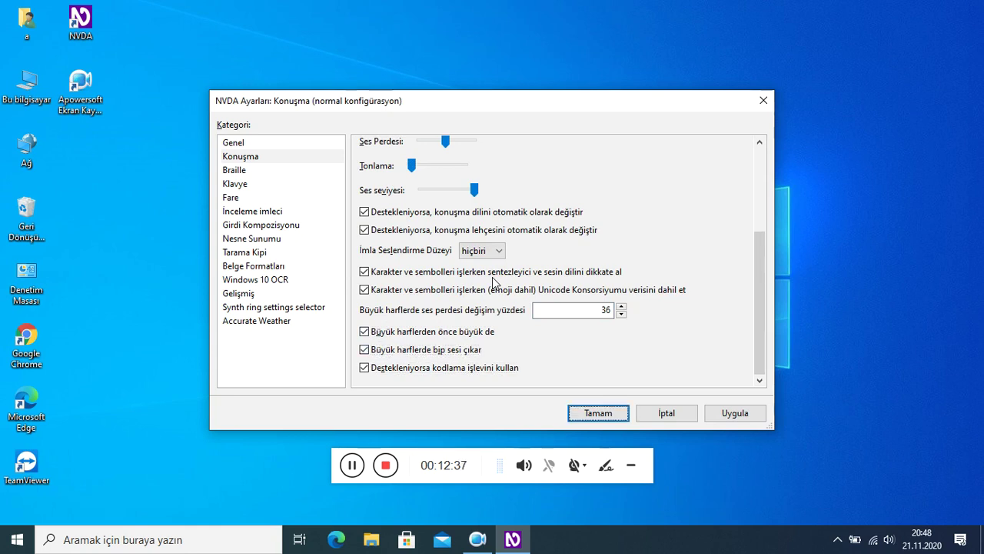
key(Return)
key(insert+n)
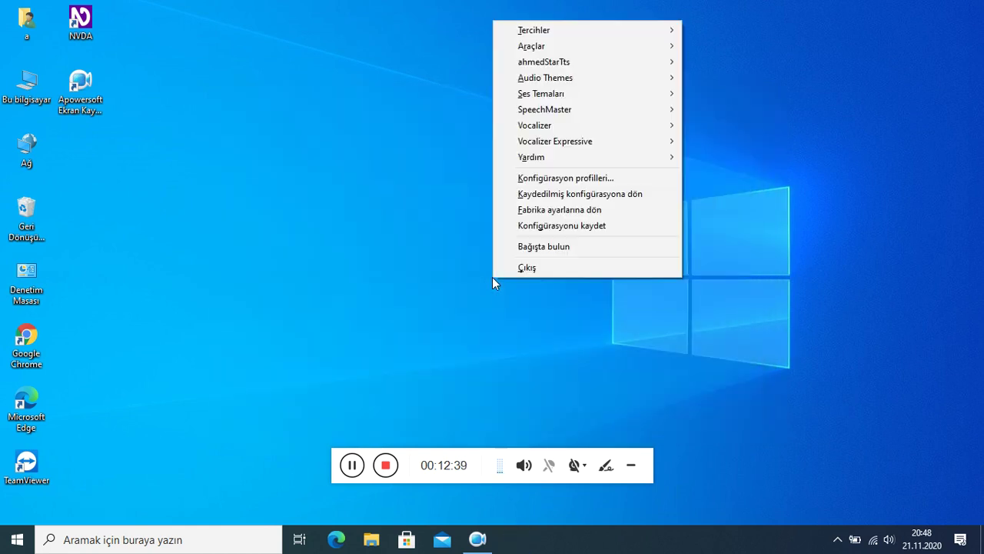
key(Down)
key(Right)
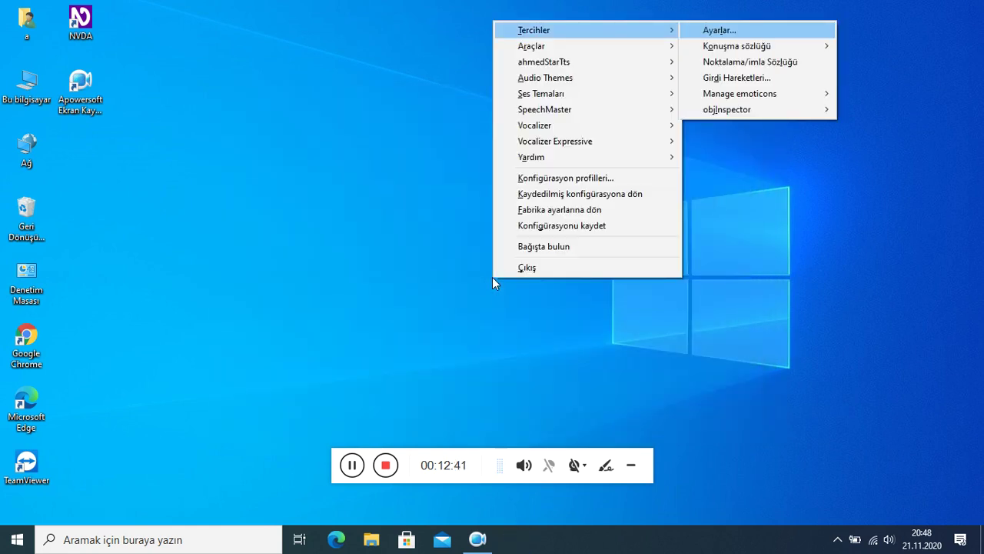
key(Escape)
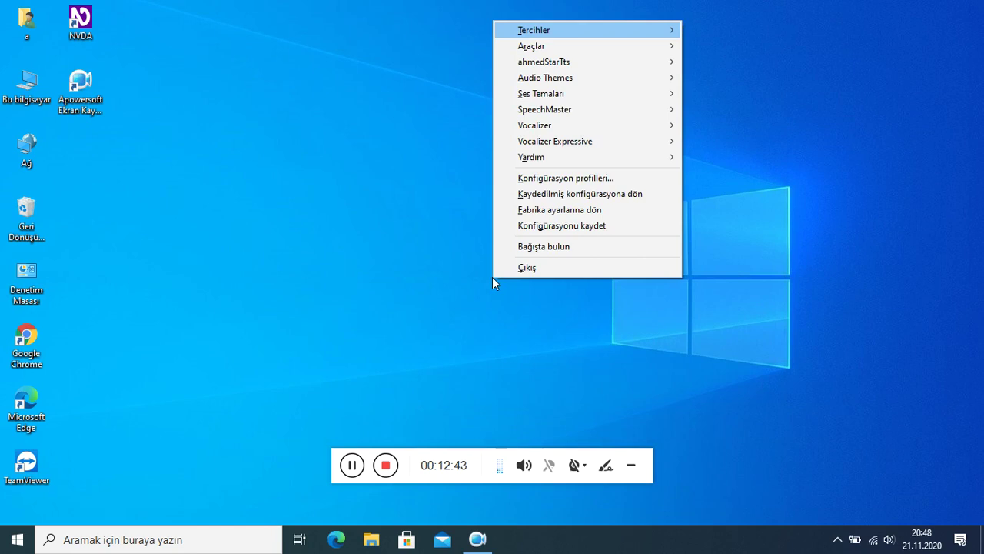
key(Escape)
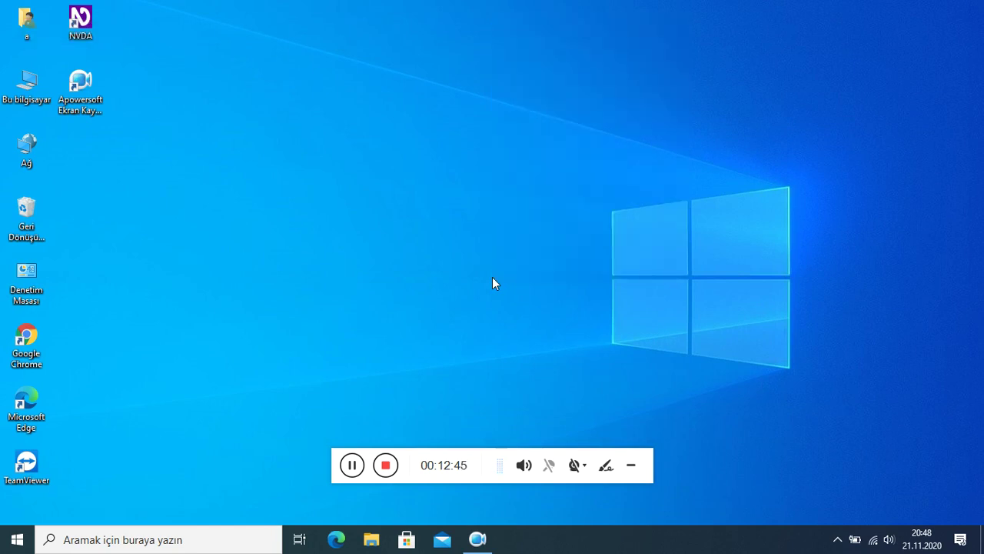
Browse the remaining synthesizers, including Windows OneCore sesleri, and switch the synthesizer to AhmedStarTts.
key(ctrl+Insert+s)
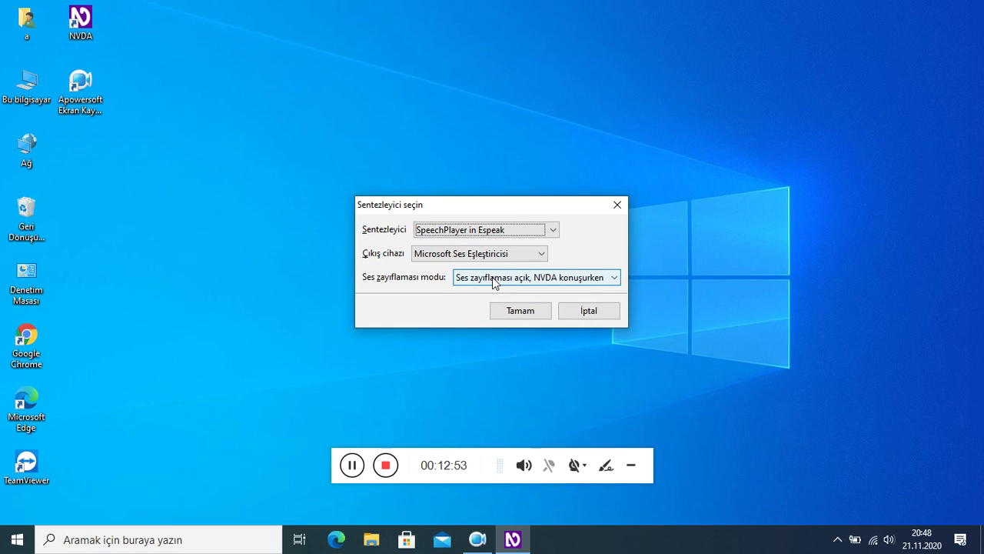
key(Down)
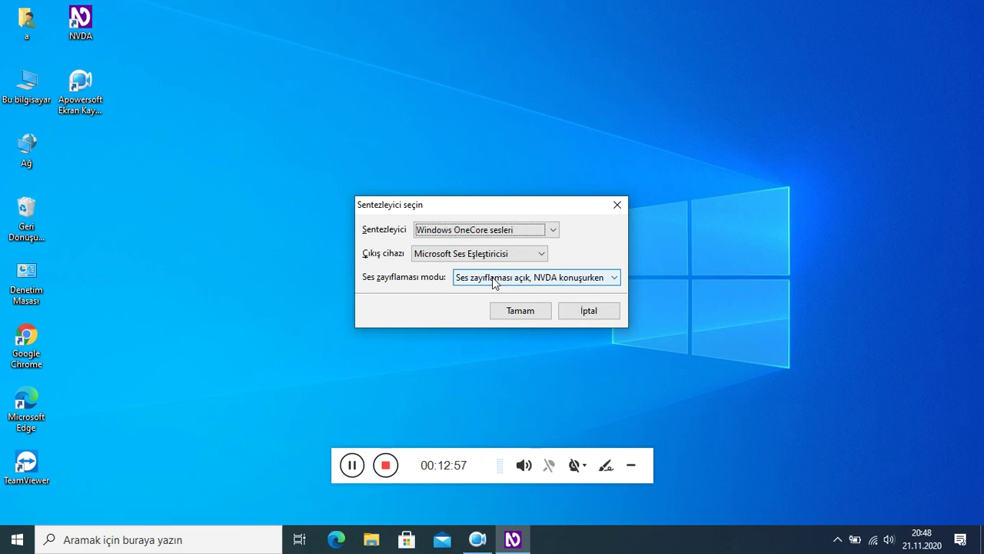
key(Down)
key(Up)
key(Up)
key(Up)
key(Up)
key(Up)
key(Up)
key(Up)
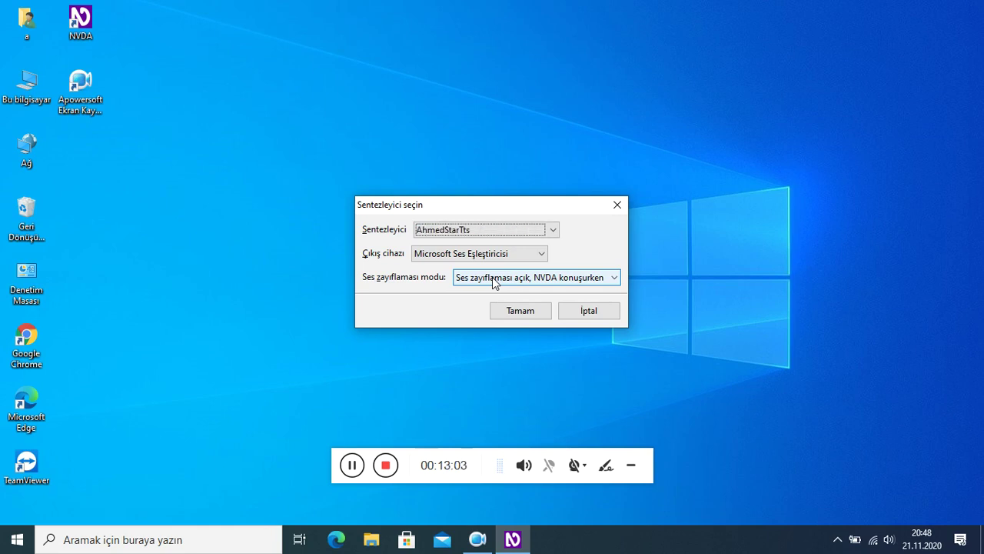
key(Return)
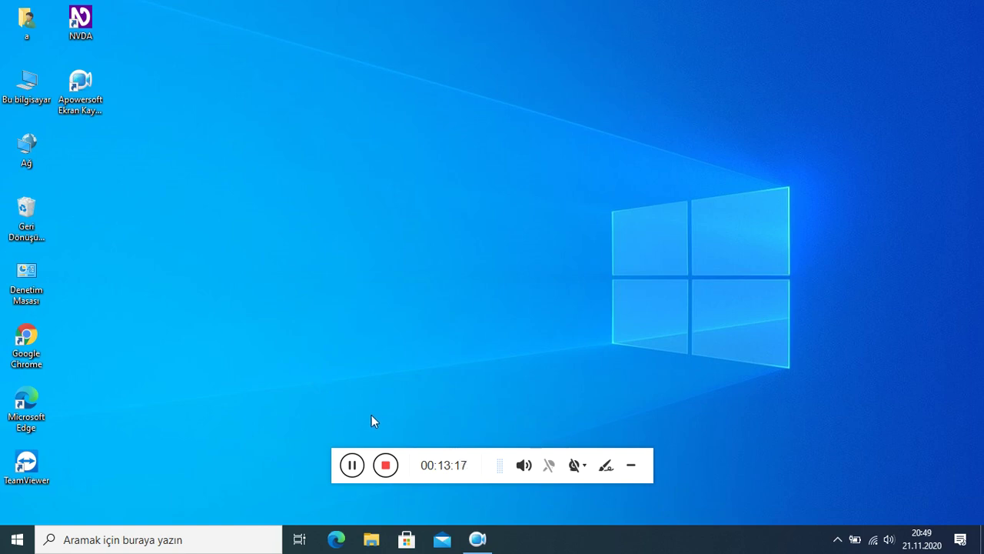
click(386, 463)
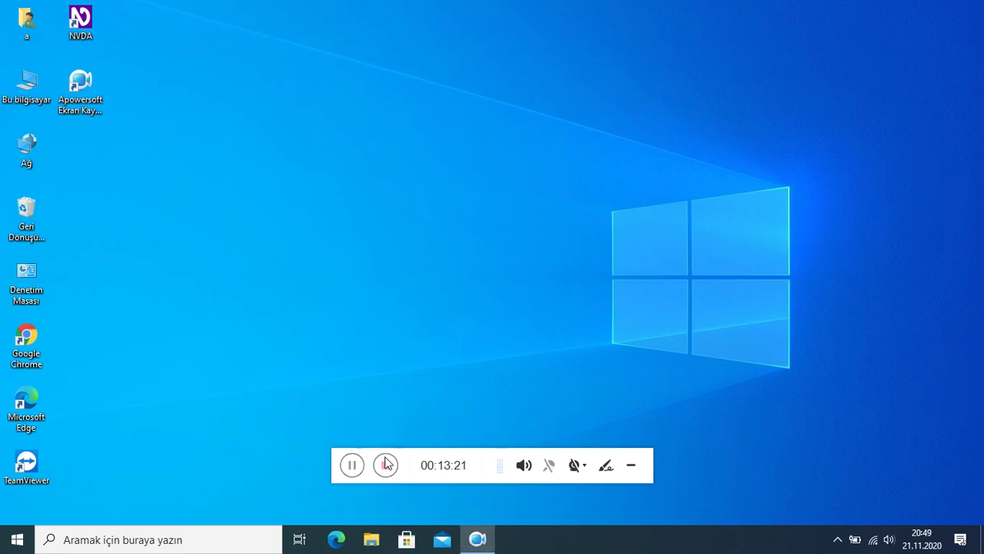